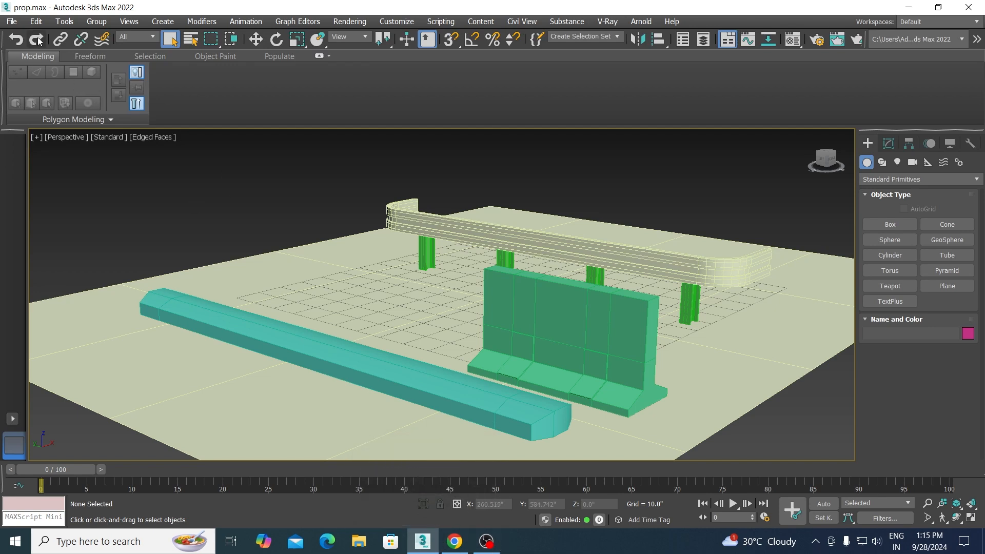
# View the reference image 1a5a74be-350e-492a-9e9e-fc0f4dc33cda.png, shrink its window, move it off the guardrail area and pan to the fence
pyautogui.click(11, 21)
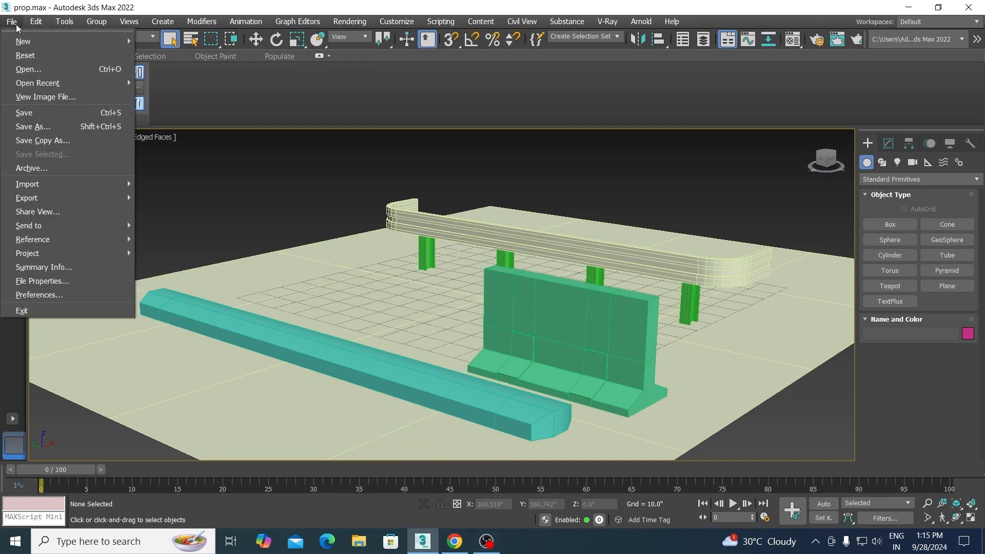
pyautogui.click(74, 100)
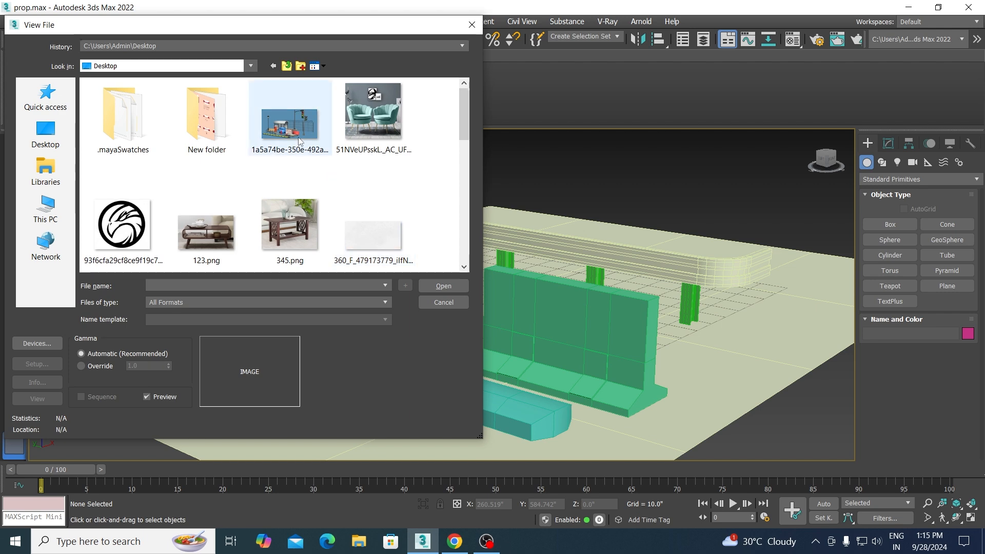
pyautogui.doubleClick(300, 141)
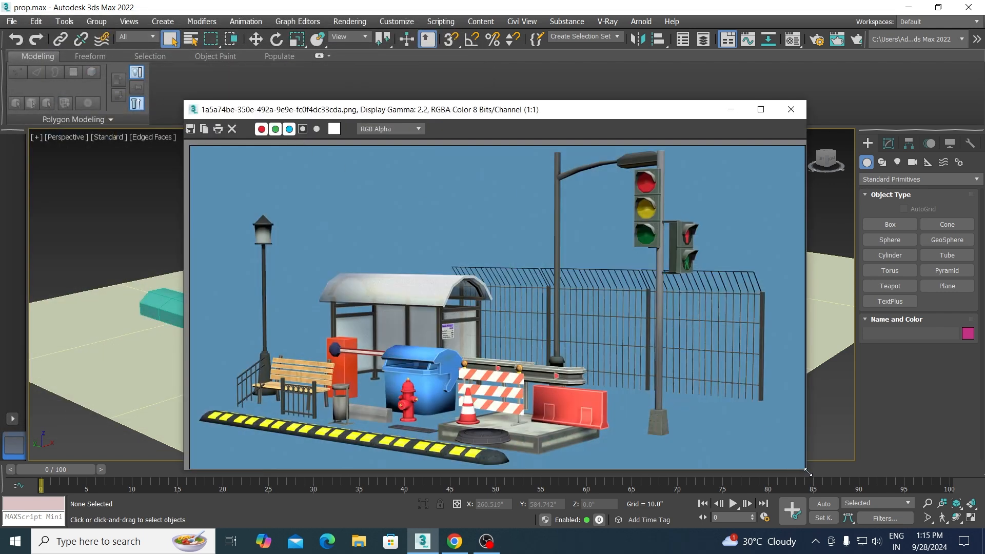
pyautogui.moveTo(805, 472); pyautogui.dragTo(654, 414)
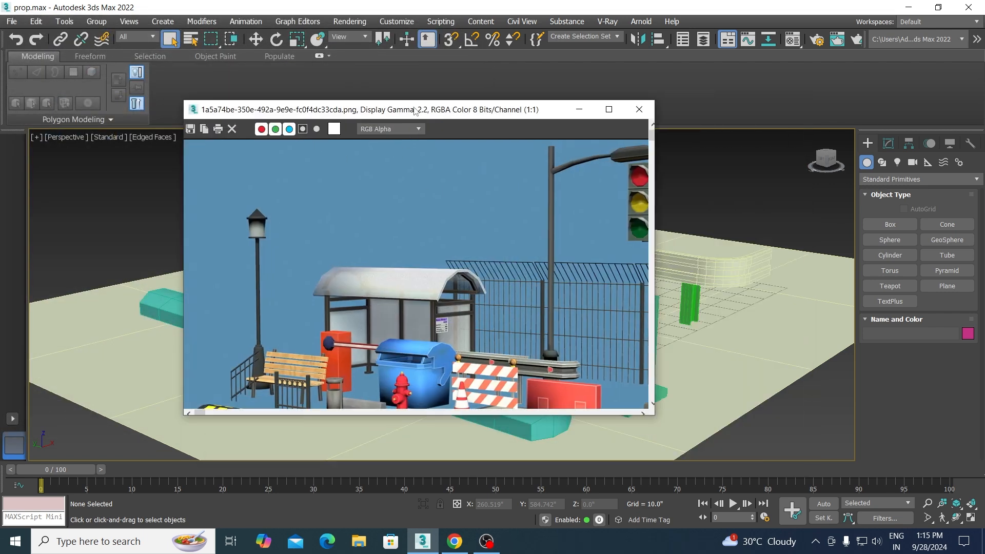
pyautogui.moveTo(414, 111); pyautogui.dragTo(248, 105)
pyautogui.moveTo(251, 237); pyautogui.dragTo(110, 203)
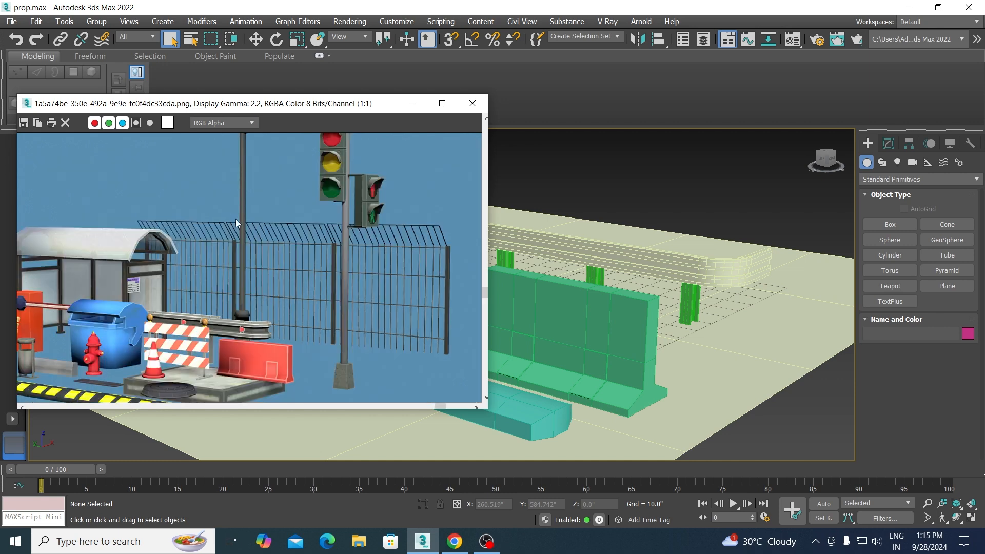
# In the maximized Left view, draw a line for a fence post: a short slanted top arm and a vertical segment about 36.7" down to the ground
pyautogui.keyDown('alt'); pyautogui.moveTo(713, 272); pyautogui.dragTo(736, 287, button='middle'); pyautogui.keyUp('alt')
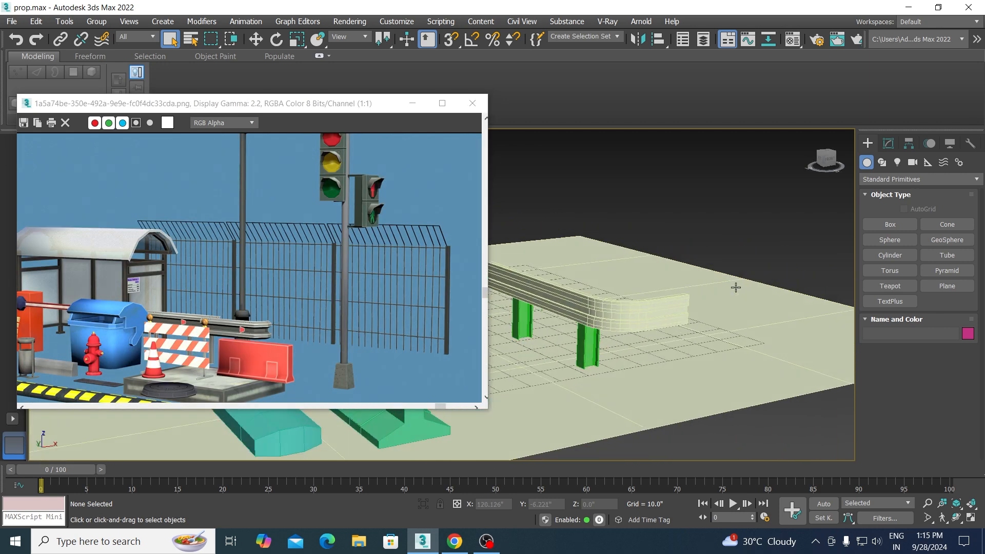
pyautogui.hotkey('alt', 'w')
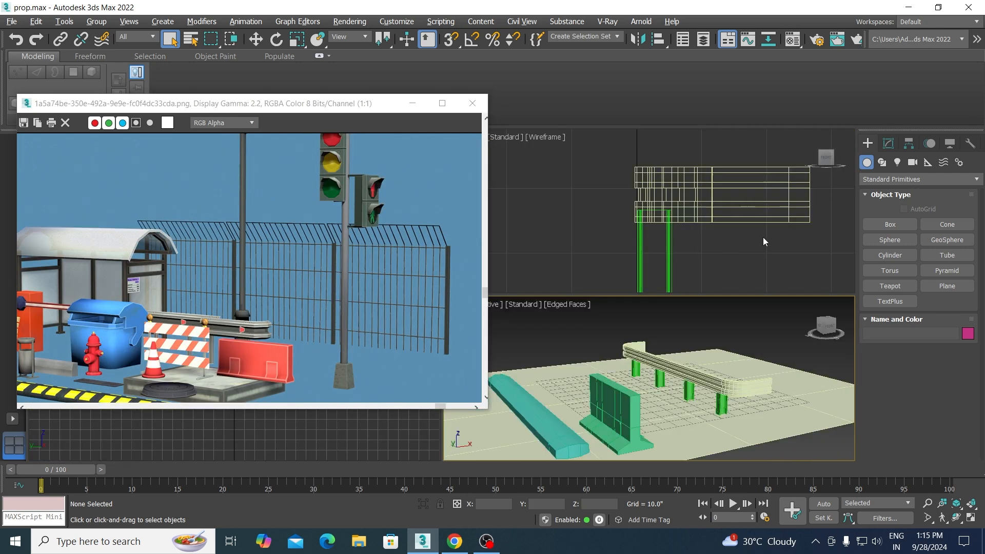
pyautogui.scroll(-3, 762, 237)
pyautogui.click(390, 455)
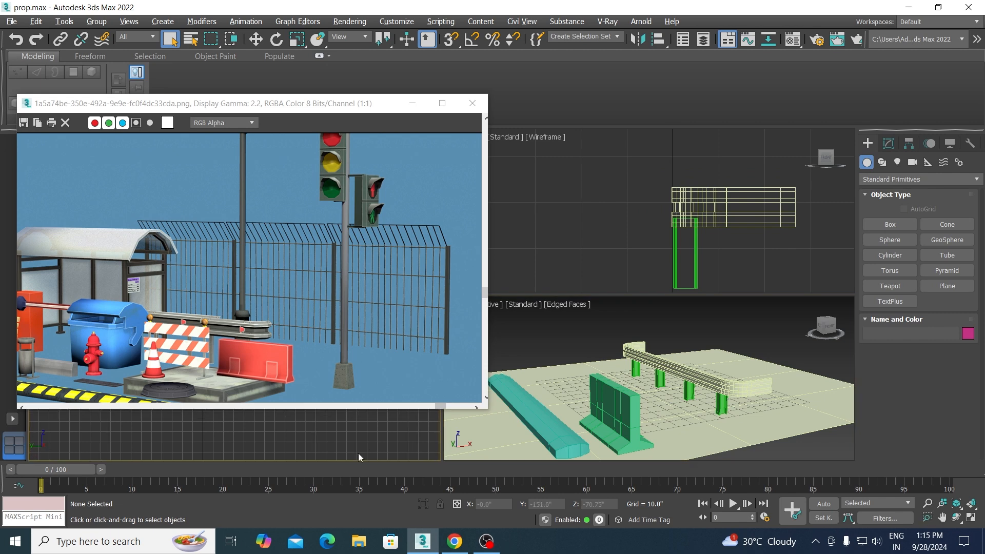
pyautogui.hotkey('alt', 'w')
pyautogui.scroll(-4, 653, 282)
pyautogui.scroll(4, 616, 296)
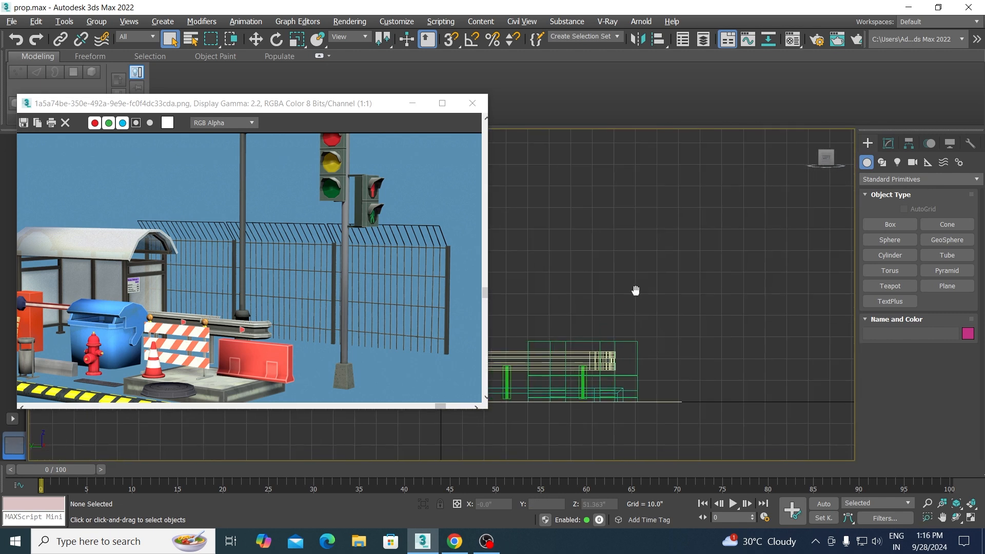
pyautogui.click(882, 162)
pyautogui.click(889, 240)
pyautogui.moveTo(713, 277); pyautogui.dragTo(729, 261, button='middle')
pyautogui.scroll(4, 669, 291)
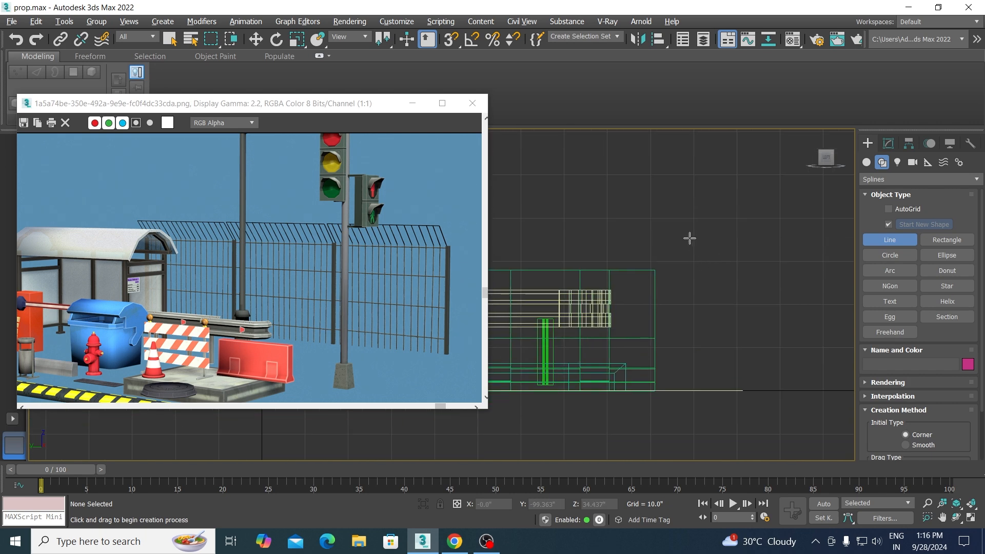
pyautogui.moveTo(687, 223); pyautogui.dragTo(654, 232, button='middle')
pyautogui.scroll(2, 655, 233)
pyautogui.click(639, 210)
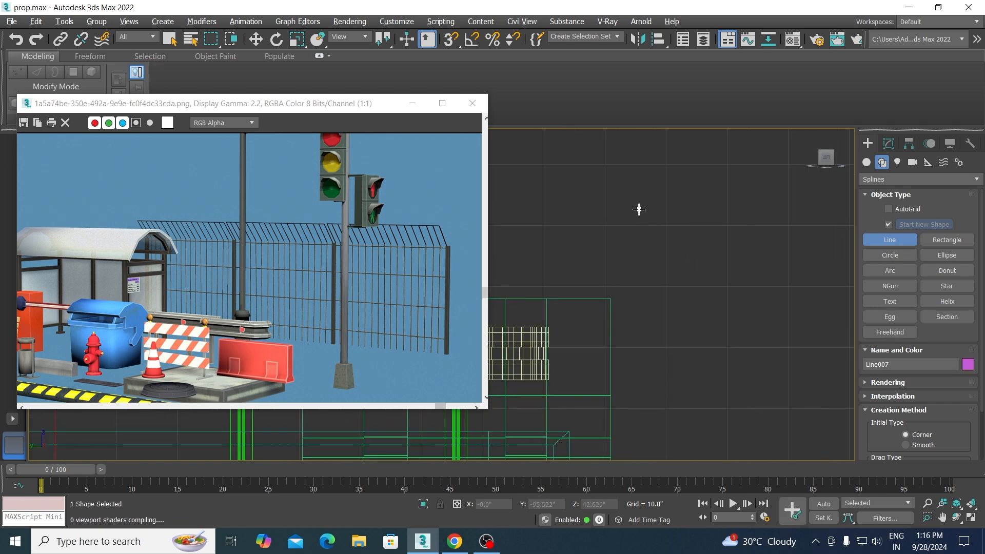
pyautogui.click(686, 244)
pyautogui.moveTo(703, 356); pyautogui.dragTo(703, 271, button='middle')
pyautogui.scroll(2, 703, 270)
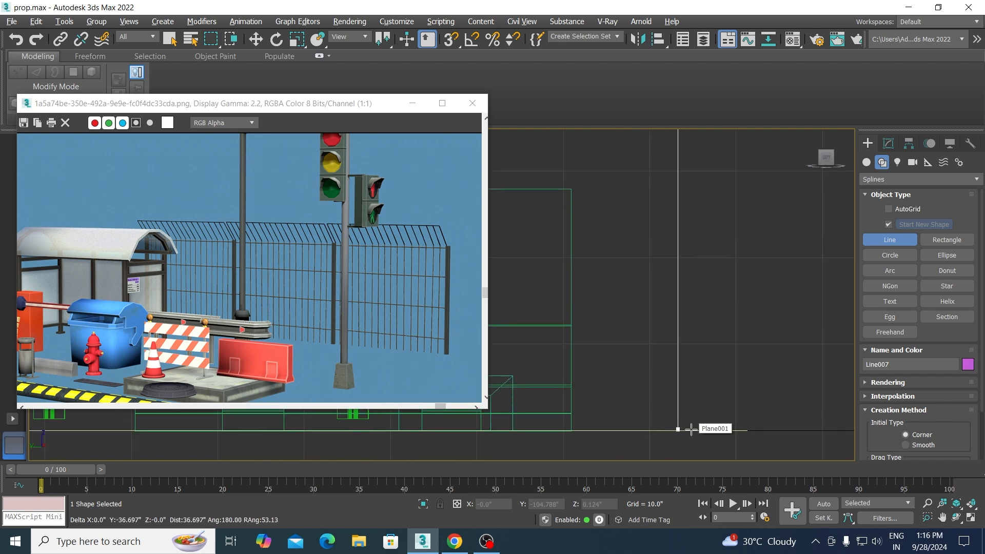
pyautogui.rightClick(691, 429)
# Move the post line along X to about 50.26" in the maximized Perspective view
pyautogui.press('w')
pyautogui.hotkey('alt', 'w')
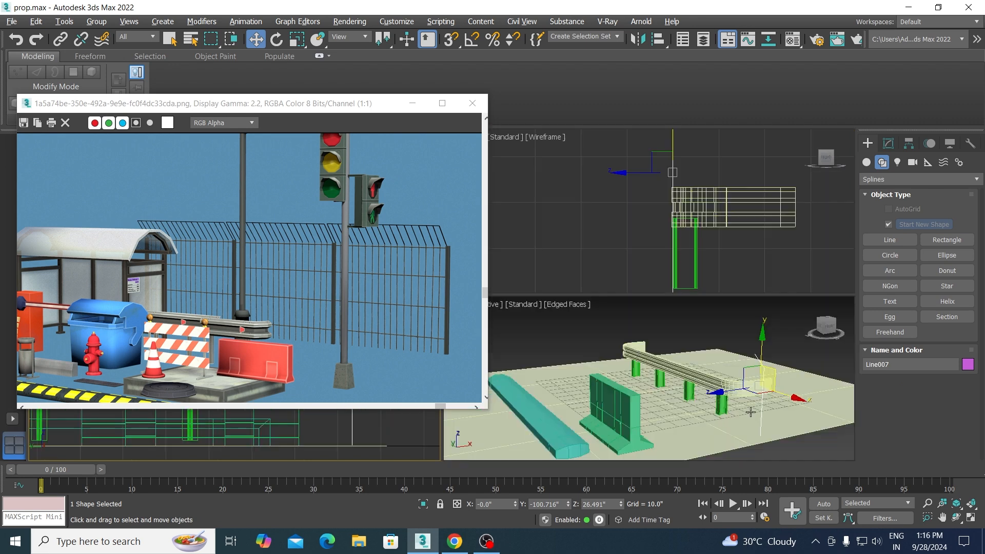
pyautogui.keyDown('alt'); pyautogui.moveTo(751, 412); pyautogui.dragTo(765, 412, button='middle'); pyautogui.keyUp('alt')
pyautogui.hotkey('alt', 'w')
pyautogui.moveTo(658, 306); pyautogui.dragTo(781, 284)
pyautogui.scroll(-7, 801, 328)
pyautogui.keyDown('alt'); pyautogui.moveTo(811, 326); pyautogui.dragTo(850, 349, button='middle'); pyautogui.keyUp('alt')
pyautogui.scroll(6, 808, 307)
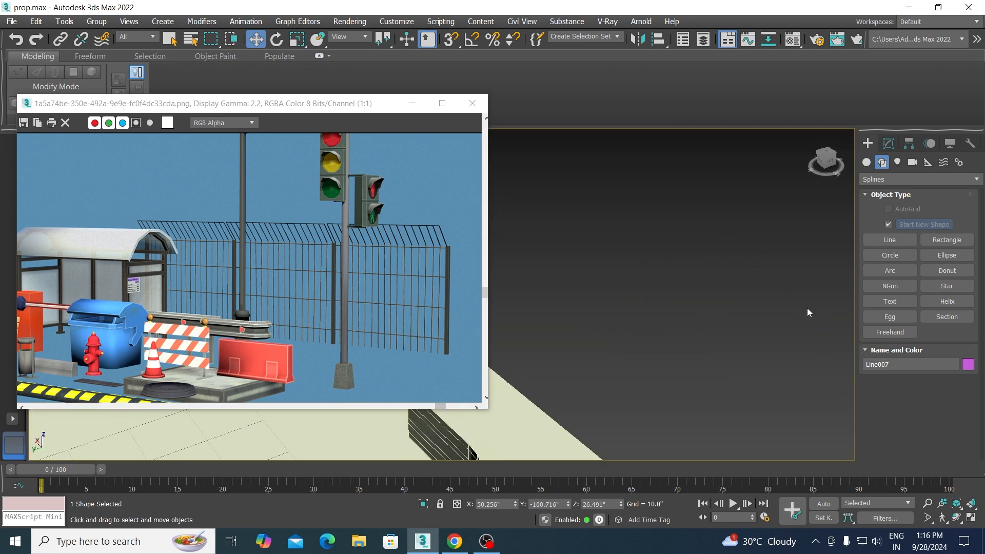
pyautogui.scroll(1, 807, 307)
pyautogui.scroll(-6, 685, 318)
pyautogui.moveTo(685, 318); pyautogui.dragTo(716, 290, button='middle')
pyautogui.scroll(5, 698, 289)
pyautogui.scroll(-1, 698, 288)
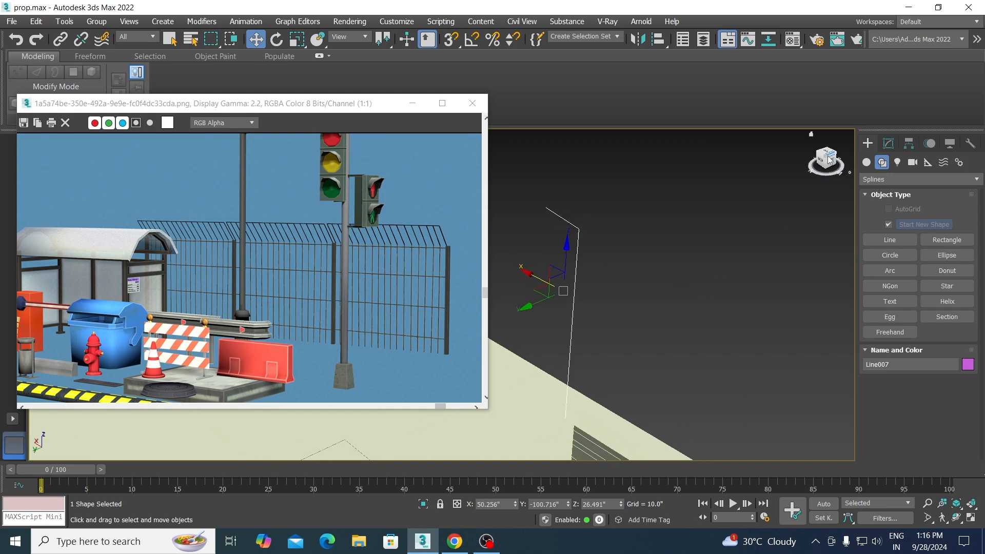
# Enable the post line's thickness in the viewport and give it a Rectangular rendering profile
pyautogui.click(888, 143)
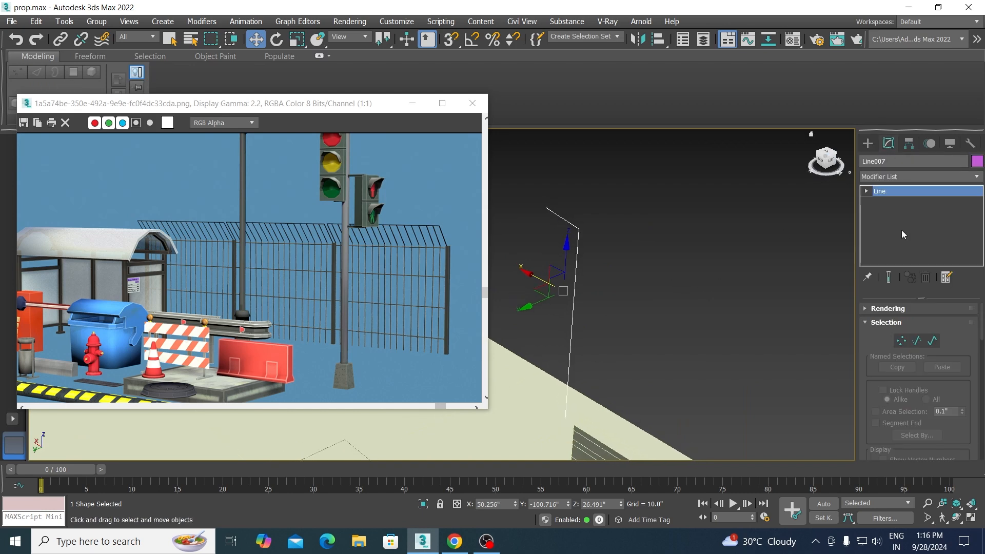
pyautogui.click(883, 309)
pyautogui.moveTo(873, 351); pyautogui.dragTo(877, 421)
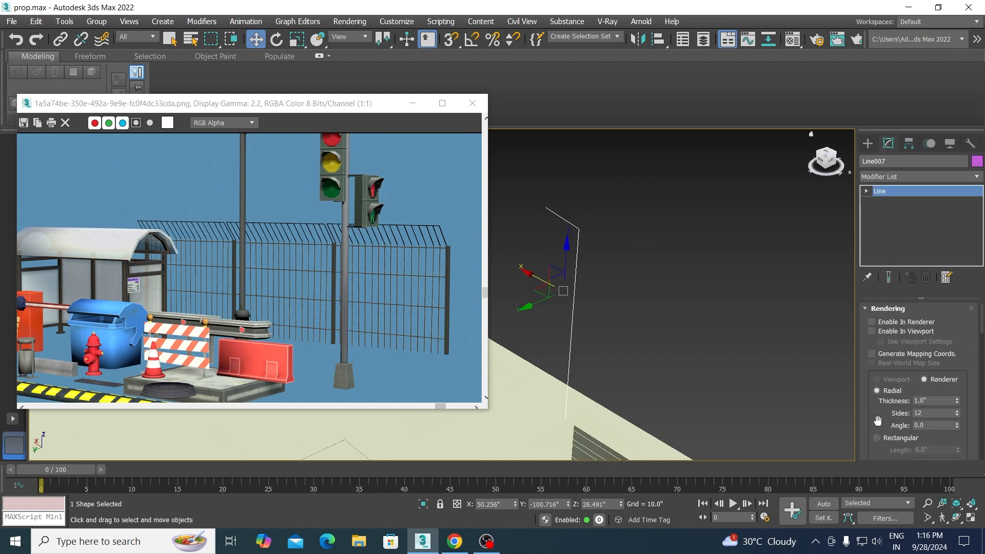
pyautogui.click(872, 331)
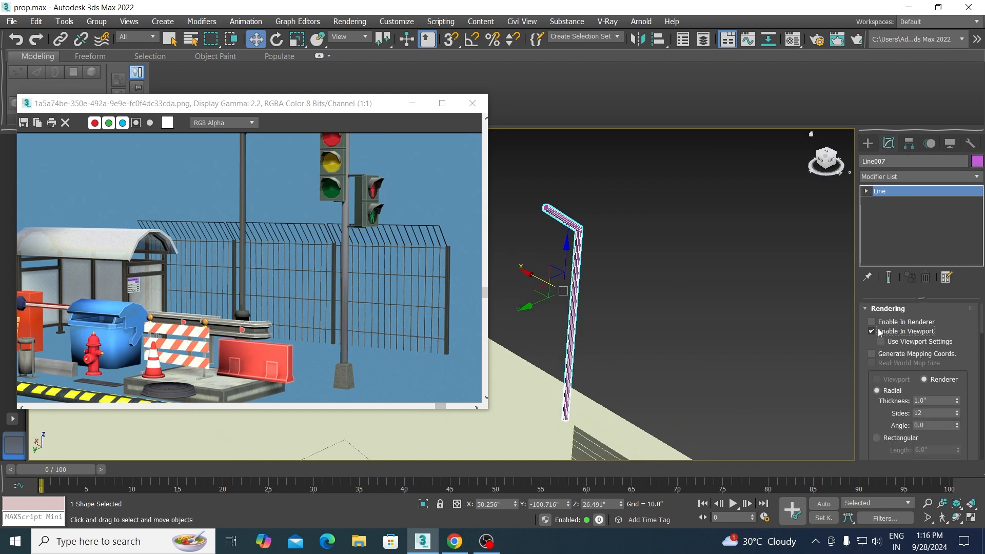
pyautogui.click(888, 439)
pyautogui.moveTo(885, 425); pyautogui.dragTo(887, 368)
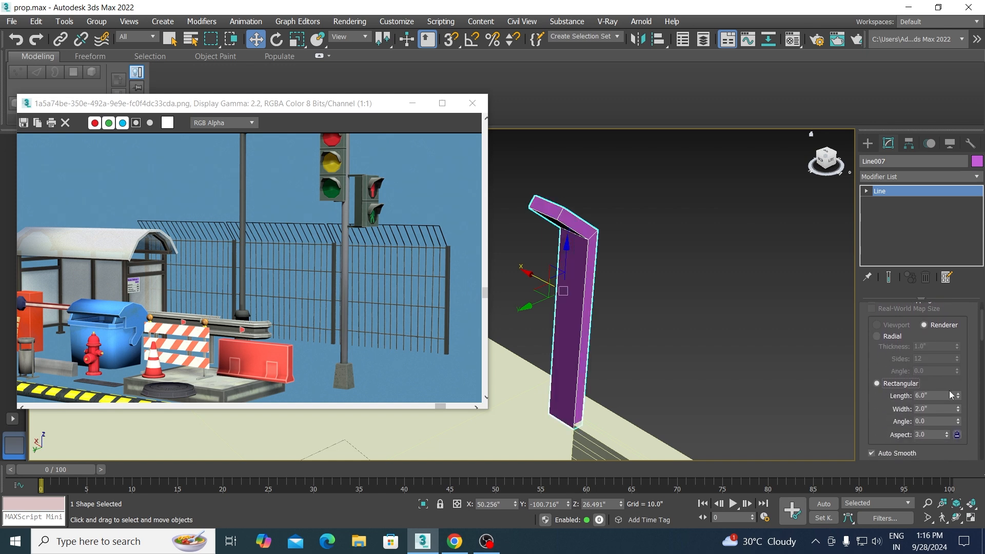
# Set the post line's rectangular profile to a length of 0.14" and a width of 0.17"
pyautogui.moveTo(961, 396); pyautogui.dragTo(971, 450)
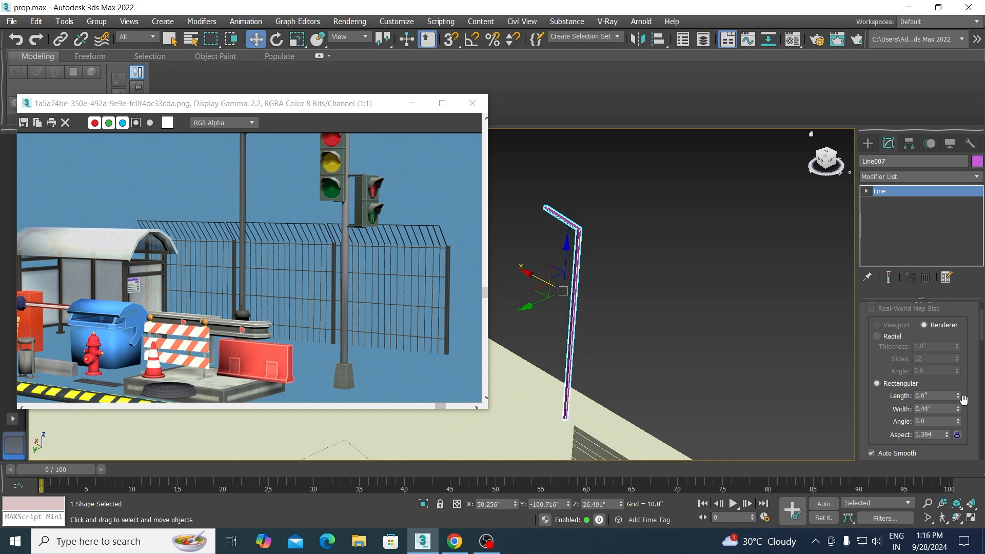
pyautogui.moveTo(960, 400); pyautogui.dragTo(961, 412)
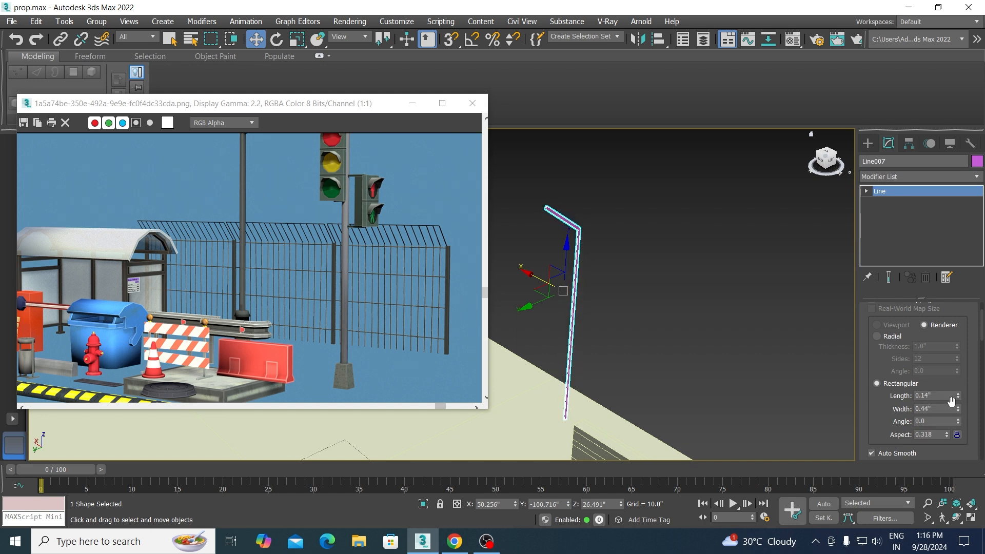
pyautogui.keyDown('alt'); pyautogui.moveTo(728, 303); pyautogui.dragTo(623, 273, button='middle'); pyautogui.keyUp('alt')
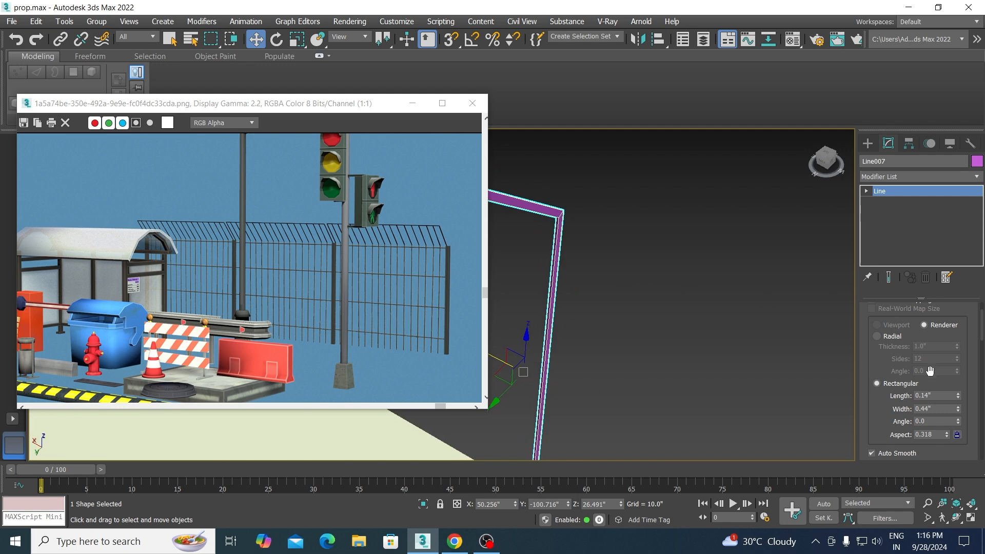
pyautogui.moveTo(958, 409)
pyautogui.mouseDown()
pyautogui.moveTo(965, 430)
pyautogui.moveTo(963, 419)
pyautogui.mouseUp()
pyautogui.keyDown('alt'); pyautogui.moveTo(641, 267); pyautogui.dragTo(648, 290, button='middle'); pyautogui.keyUp('alt')
pyautogui.scroll(-6, 657, 266)
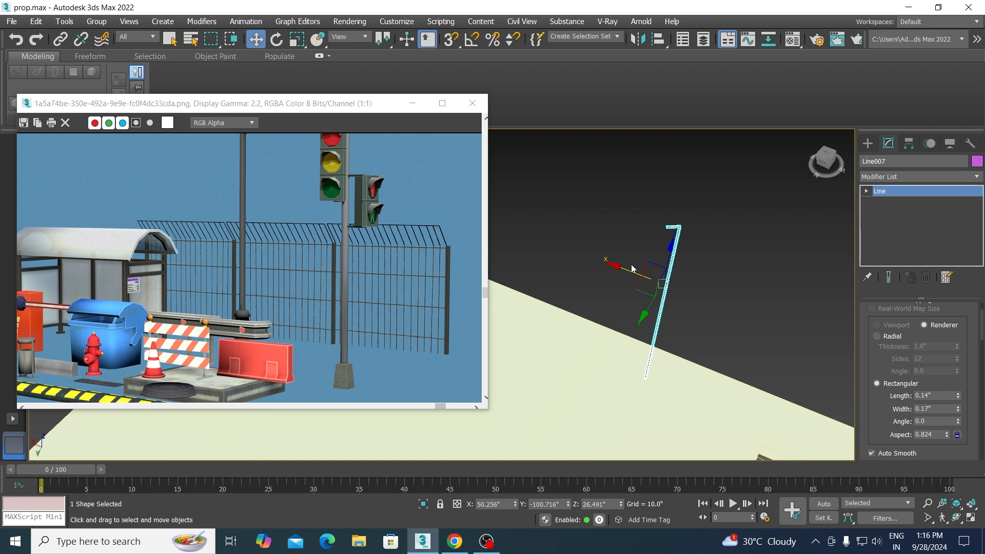
# Move the post along X to about 77.75" and clone it as 11 copies spaced about 3.35" apart along X
pyautogui.moveTo(633, 272); pyautogui.dragTo(480, 215)
pyautogui.moveTo(535, 227); pyautogui.dragTo(661, 248, button='middle')
pyautogui.scroll(-3, 661, 248)
pyautogui.keyDown('shift'); pyautogui.moveTo(615, 234); pyautogui.dragTo(625, 235); pyautogui.keyUp('shift')
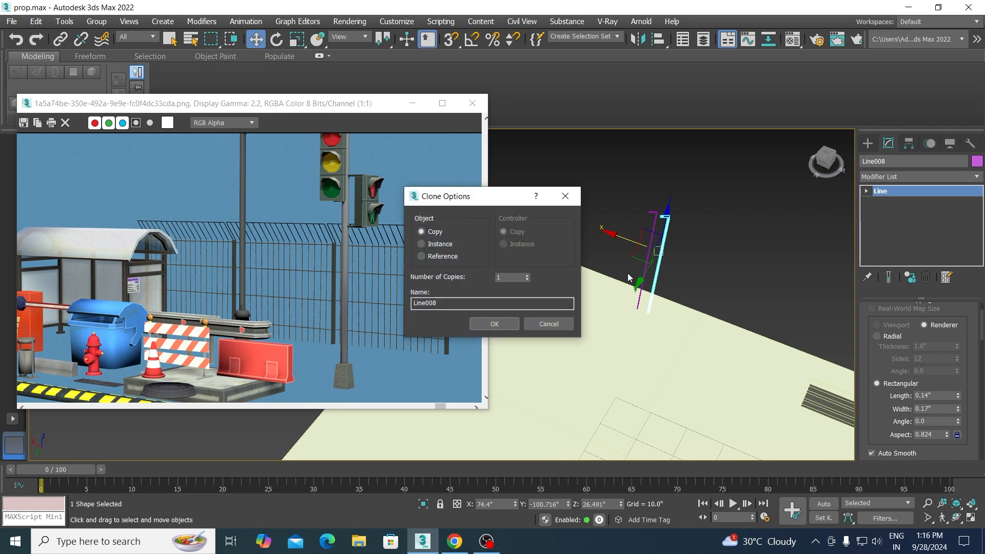
pyautogui.moveTo(527, 275); pyautogui.dragTo(529, 267)
pyautogui.click(497, 327)
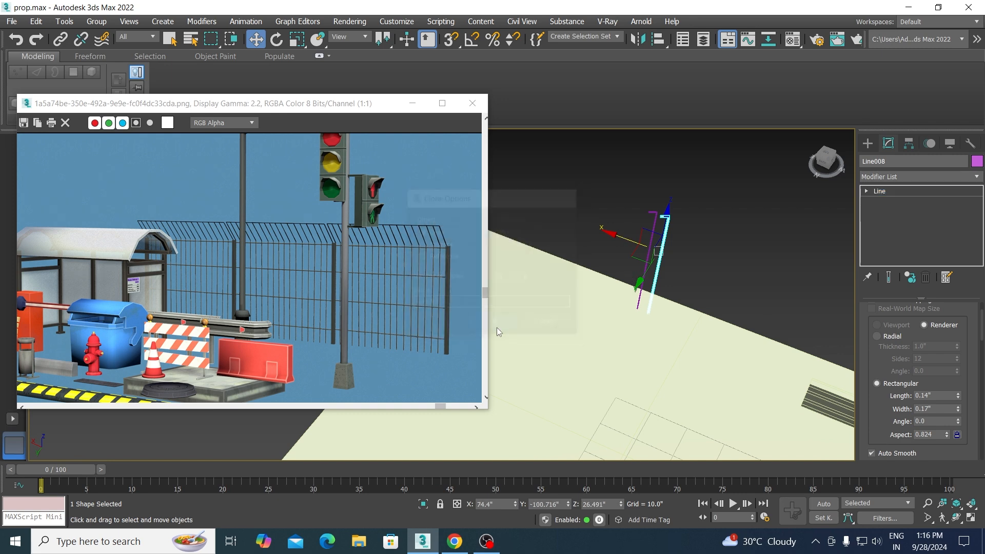
# Thicken the last cloned post at the end of the row to a length of 0.51" and a width of 0.66"
pyautogui.moveTo(715, 327); pyautogui.dragTo(633, 330, button='middle')
pyautogui.keyDown('alt'); pyautogui.moveTo(690, 314); pyautogui.dragTo(678, 314, button='middle'); pyautogui.keyUp('alt')
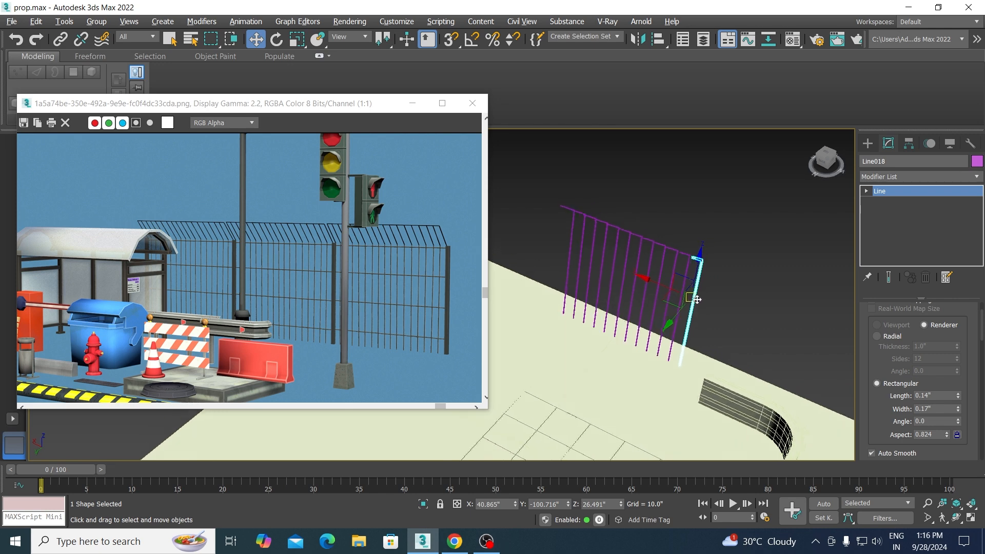
pyautogui.scroll(5, 705, 280)
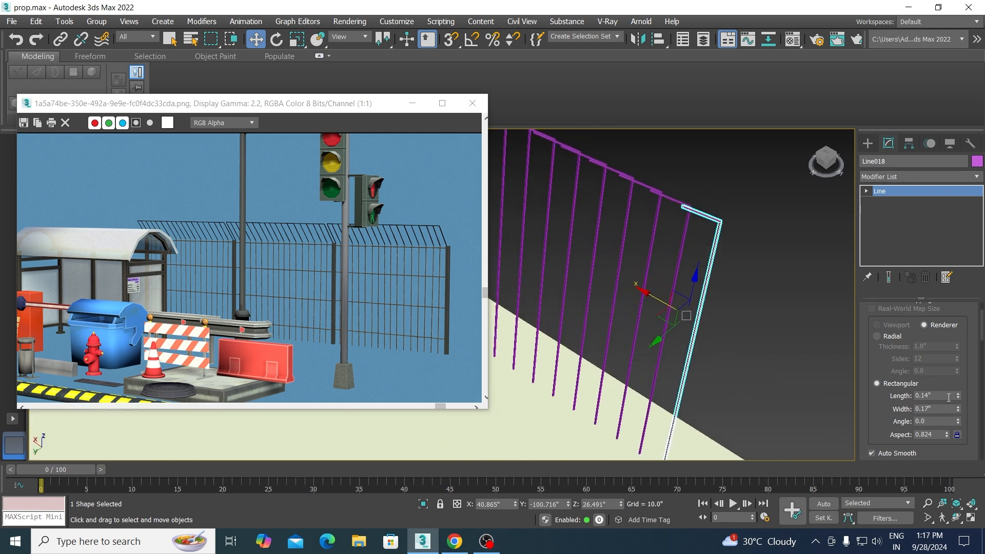
pyautogui.moveTo(959, 395); pyautogui.dragTo(958, 373)
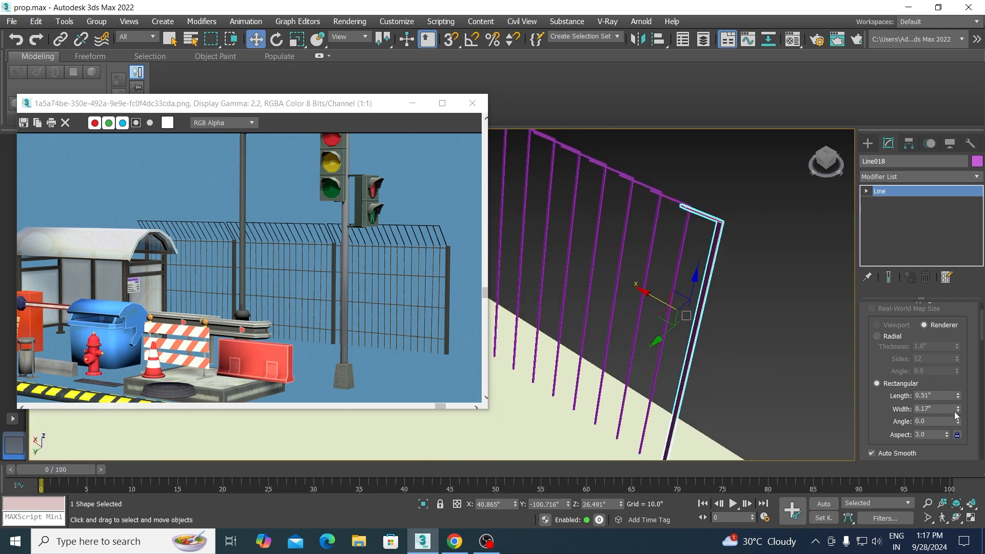
pyautogui.moveTo(957, 410); pyautogui.dragTo(961, 383)
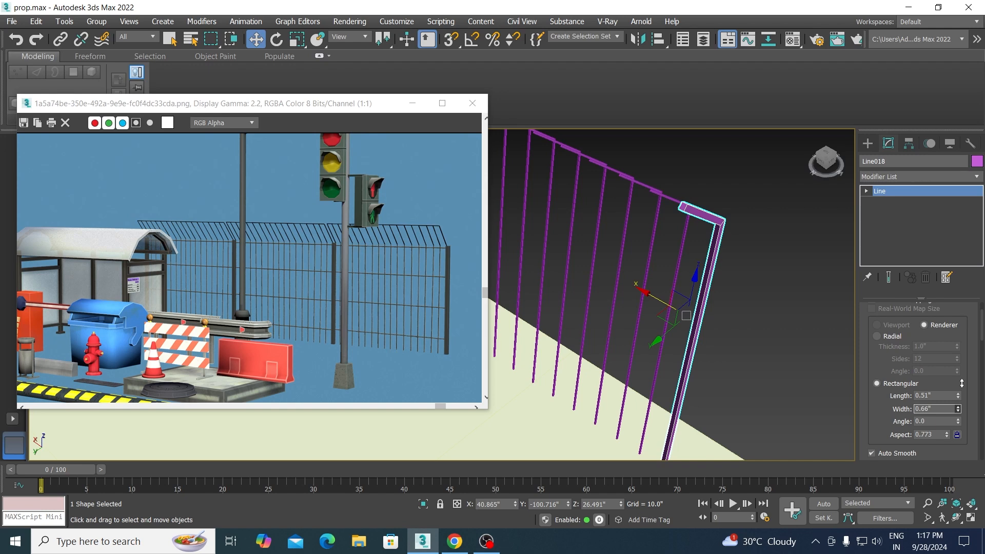
# Thicken the original post at the opposite end of the row to a length of 0.57" and a width of 0.59"
pyautogui.keyDown('alt'); pyautogui.moveTo(721, 322); pyautogui.dragTo(819, 324, button='middle'); pyautogui.keyUp('alt')
pyautogui.keyDown('alt'); pyautogui.moveTo(654, 272); pyautogui.dragTo(623, 208, button='middle'); pyautogui.keyUp('alt')
pyautogui.click(592, 184)
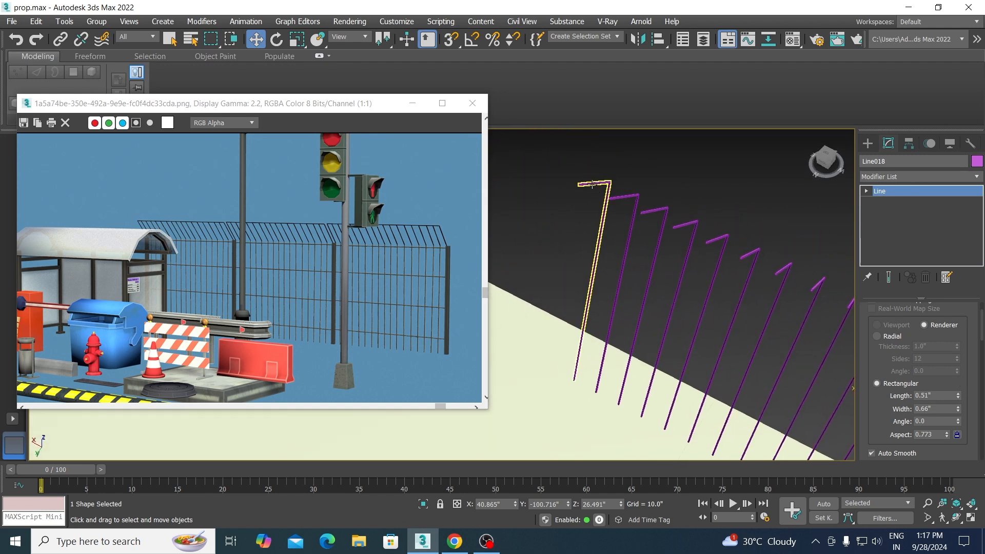
pyautogui.click(592, 184)
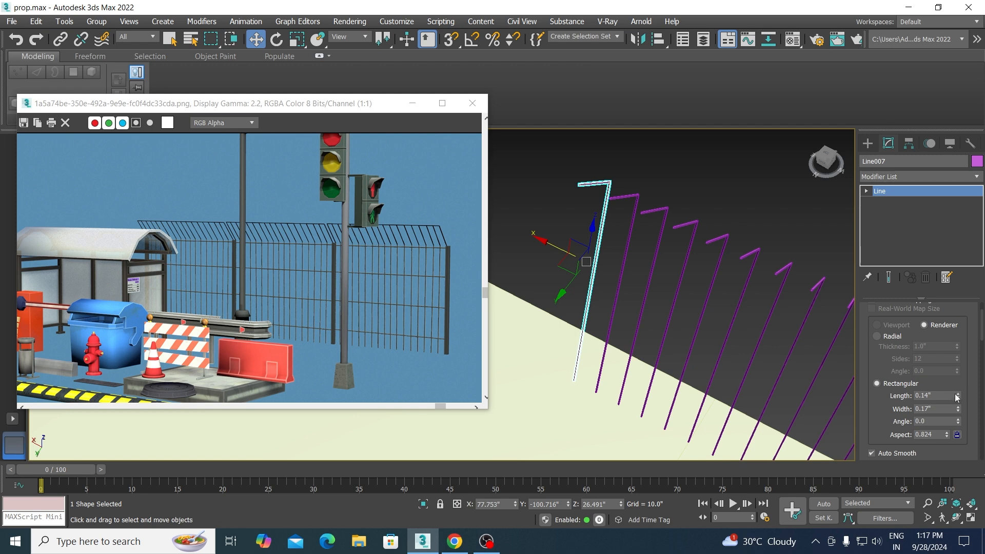
pyautogui.moveTo(957, 396); pyautogui.dragTo(955, 374)
pyautogui.moveTo(961, 409); pyautogui.dragTo(960, 390)
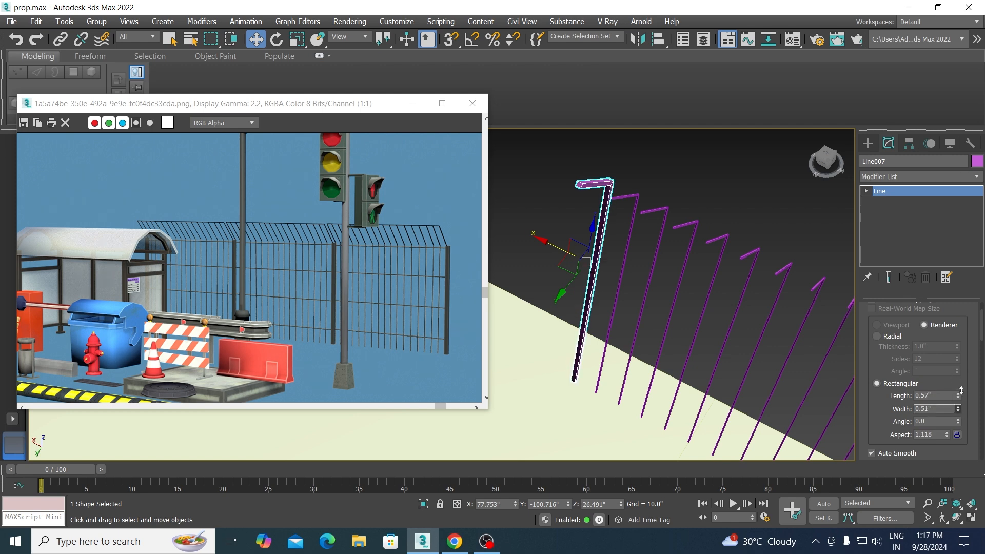
# Draw a straight horizontal top rail line about 37.3" long across the post tops in the Front view
pyautogui.hotkey('alt', 'w')
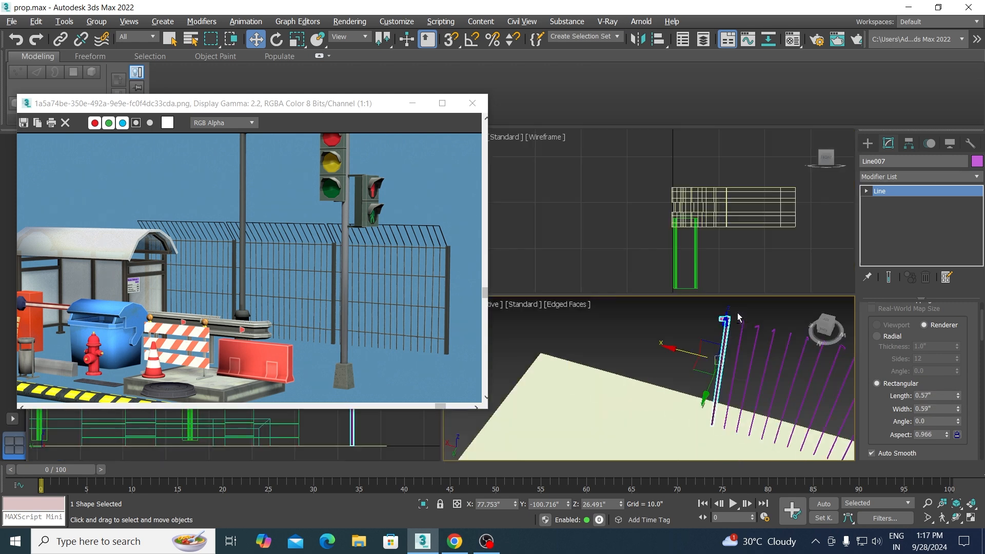
pyautogui.moveTo(407, 439); pyautogui.dragTo(426, 438, button='middle')
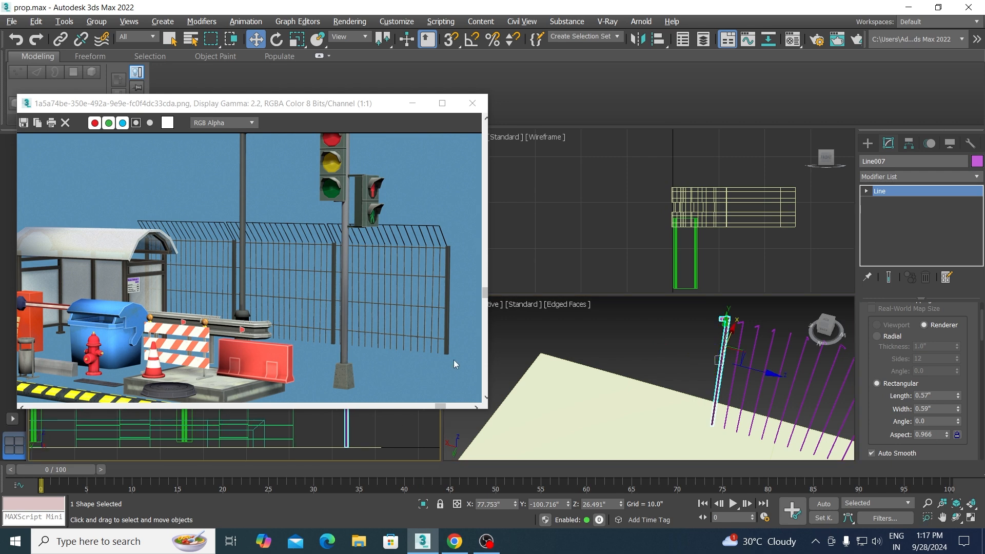
pyautogui.moveTo(664, 239); pyautogui.dragTo(630, 239, button='middle')
pyautogui.hotkey('alt', 'w')
pyautogui.press('z')
pyautogui.scroll(-10, 648, 236)
pyautogui.scroll(10, 647, 233)
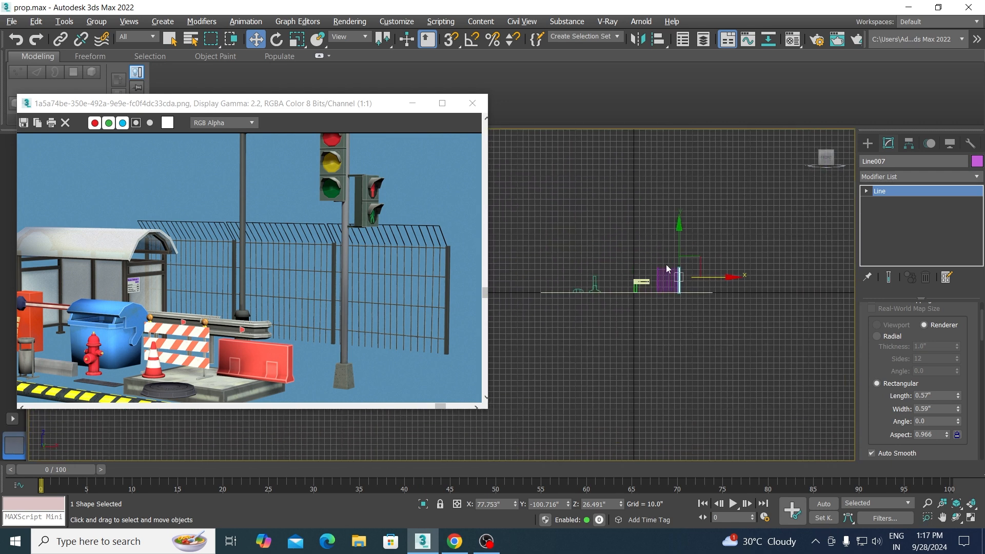
pyautogui.click(868, 143)
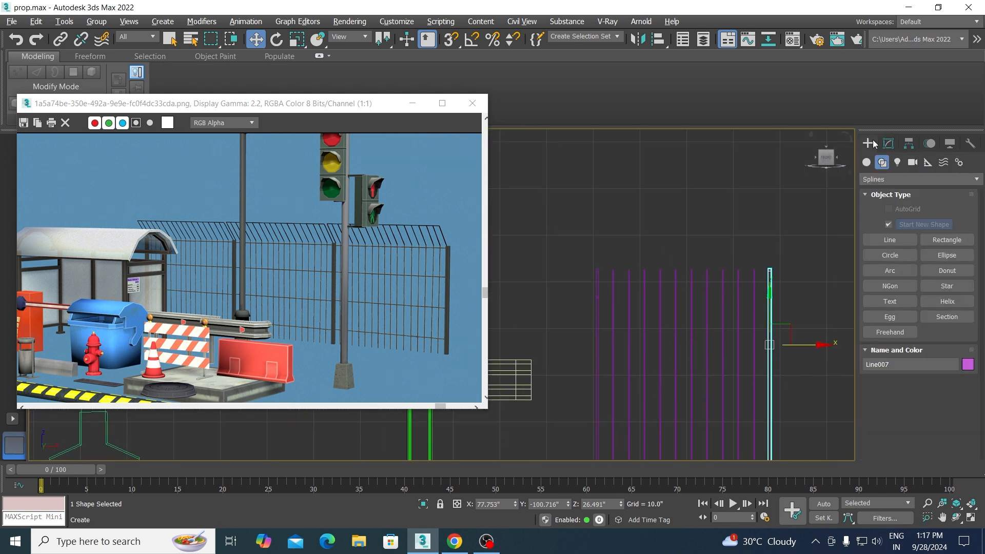
pyautogui.click(903, 238)
pyautogui.scroll(4, 608, 269)
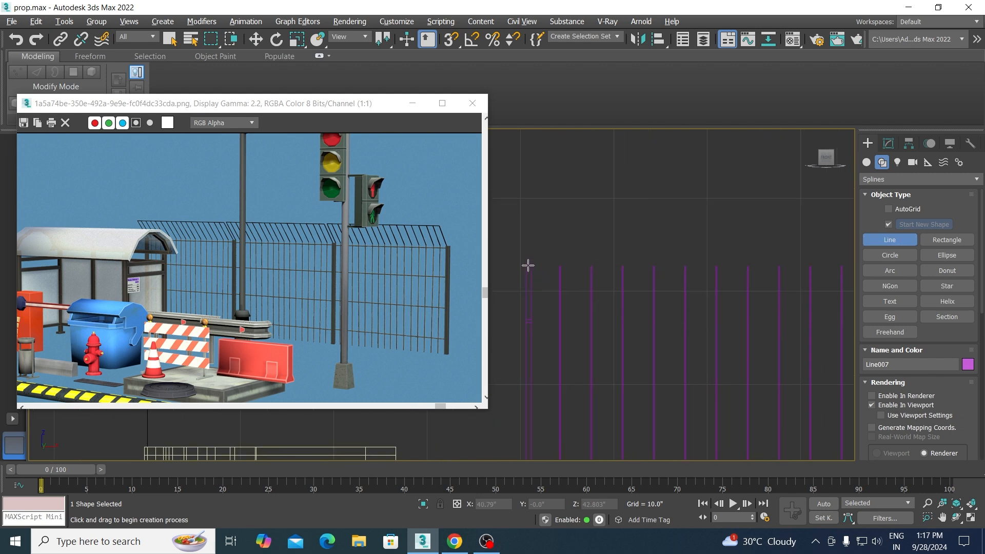
pyautogui.click(528, 265)
pyautogui.moveTo(757, 273); pyautogui.dragTo(628, 275, button='middle')
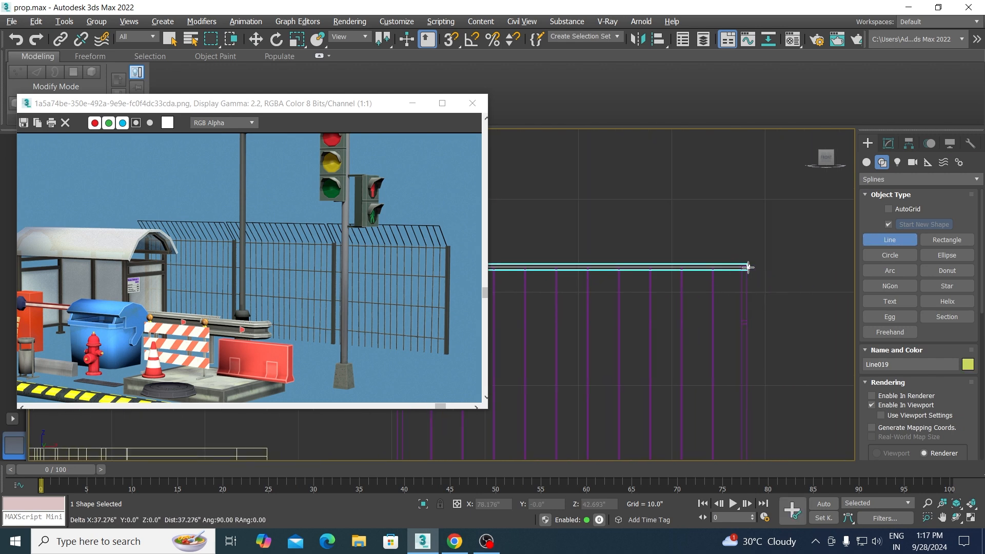
pyautogui.click(745, 266)
pyautogui.rightClick(744, 266)
pyautogui.press('w')
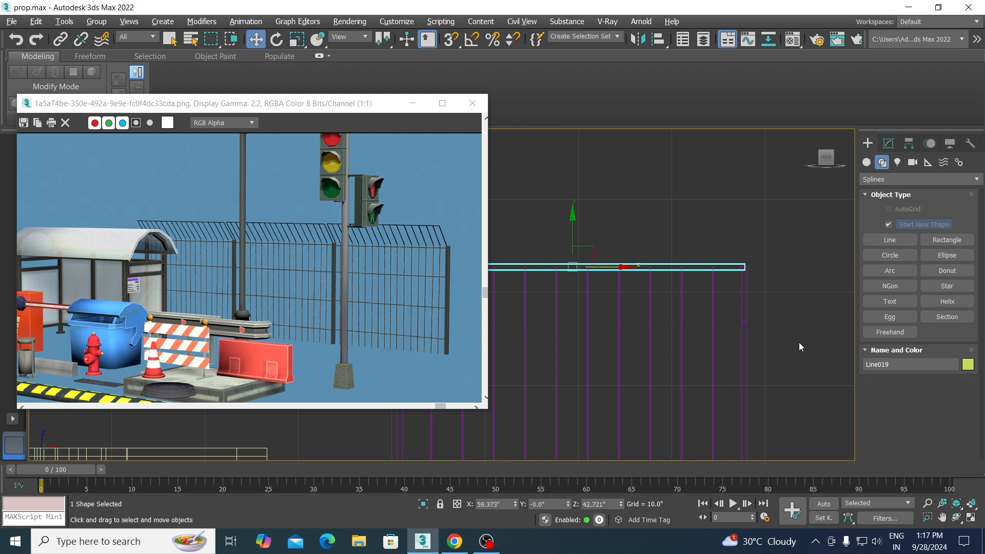
# Move the top rail along Y to about -96.3" so it meets the angled tips of the posts
pyautogui.hotkey('alt', 'w')
pyautogui.scroll(-4, 758, 353)
pyautogui.scroll(5, 747, 358)
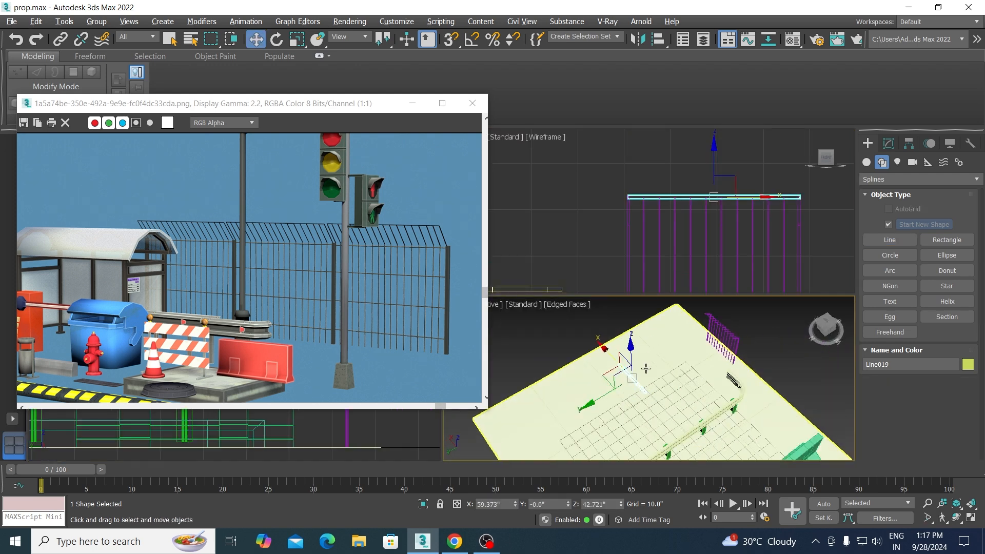
pyautogui.hotkey('alt', 'w')
pyautogui.scroll(2, 590, 372)
pyautogui.scroll(-5, 613, 351)
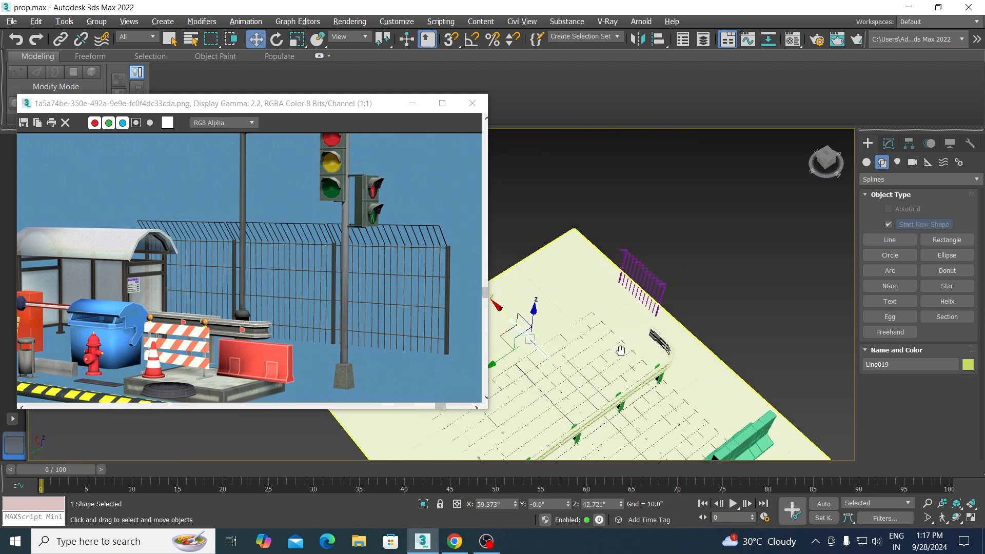
pyautogui.moveTo(512, 372); pyautogui.dragTo(642, 303)
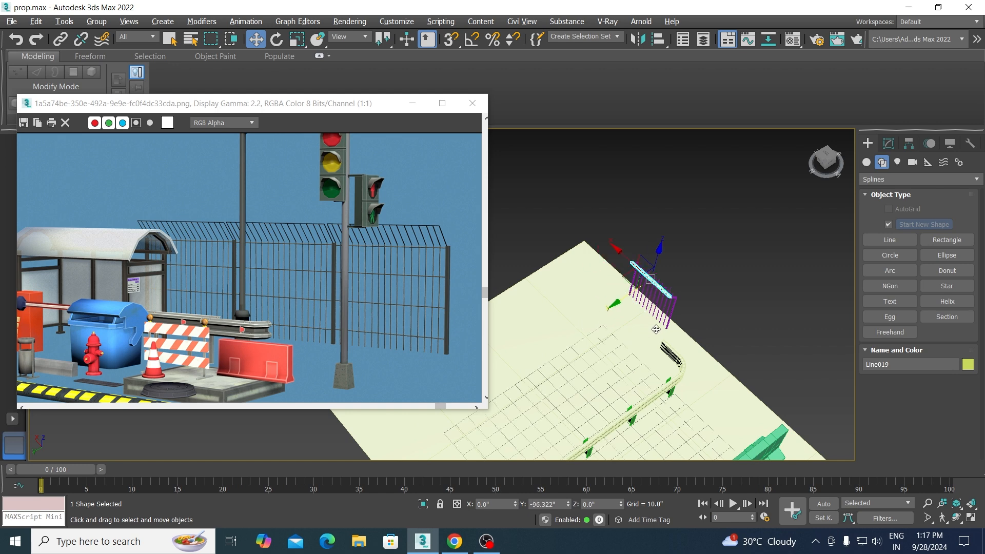
pyautogui.scroll(5, 667, 302)
pyautogui.scroll(4, 695, 302)
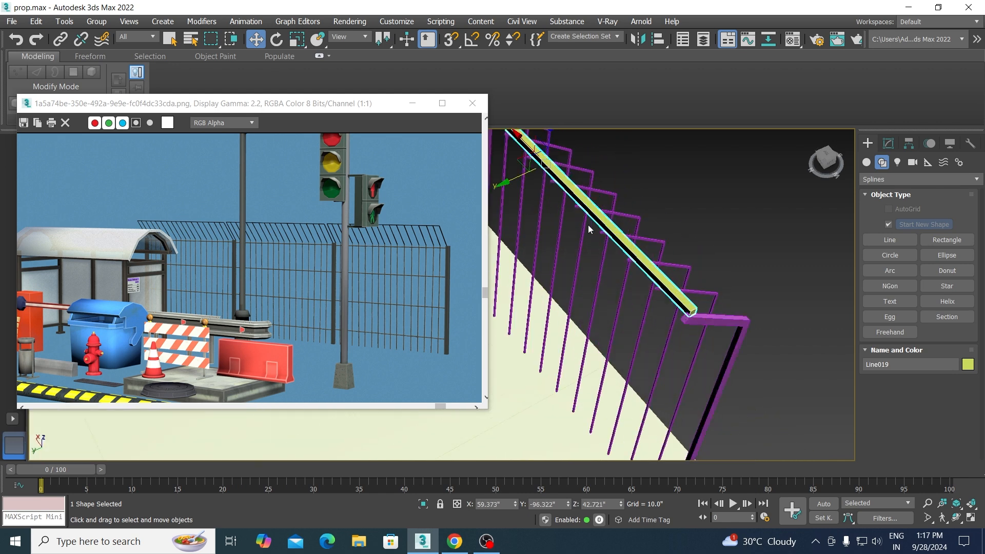
# Thin the top rail's rectangular profile to a length of 0.31" and a width of 0.39"
pyautogui.click(887, 144)
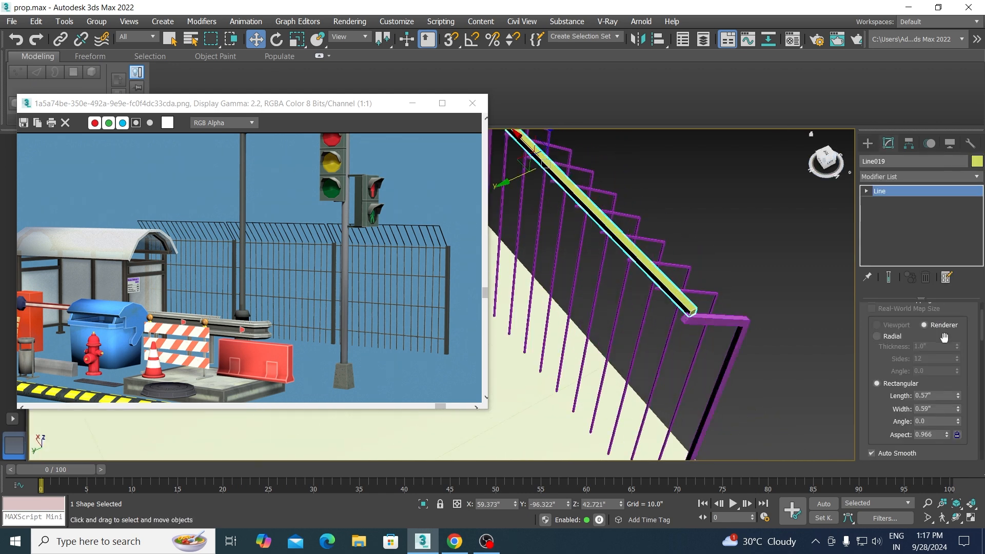
pyautogui.moveTo(960, 396); pyautogui.dragTo(961, 424)
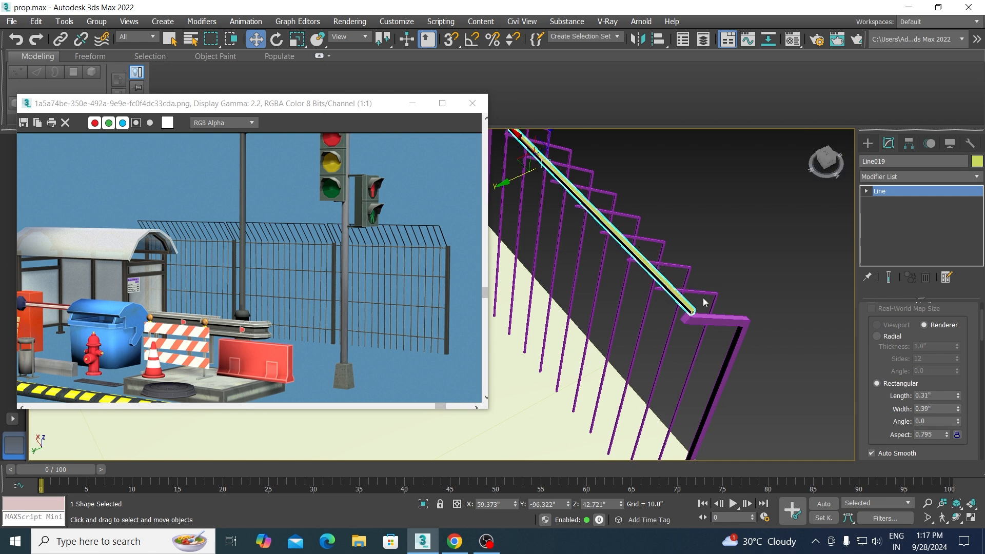
pyautogui.keyDown('alt'); pyautogui.moveTo(703, 301); pyautogui.dragTo(685, 269, button='middle'); pyautogui.keyUp('alt')
# Fit the top rail into the posts' angled tips in the Left view, at about Y -95.8" and Z 42.4"
pyautogui.hotkey('alt', 'w')
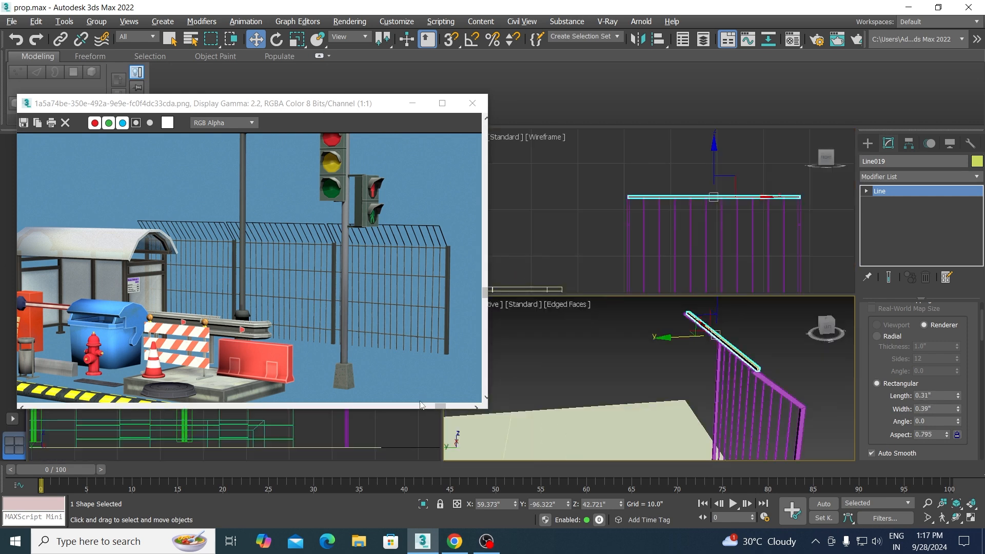
pyautogui.moveTo(389, 422); pyautogui.dragTo(361, 420, button='middle')
pyautogui.hotkey('alt', 'w')
pyautogui.press('z')
pyautogui.moveTo(547, 301); pyautogui.dragTo(683, 272, button='middle')
pyautogui.scroll(-5, 629, 277)
pyautogui.scroll(-2, 677, 282)
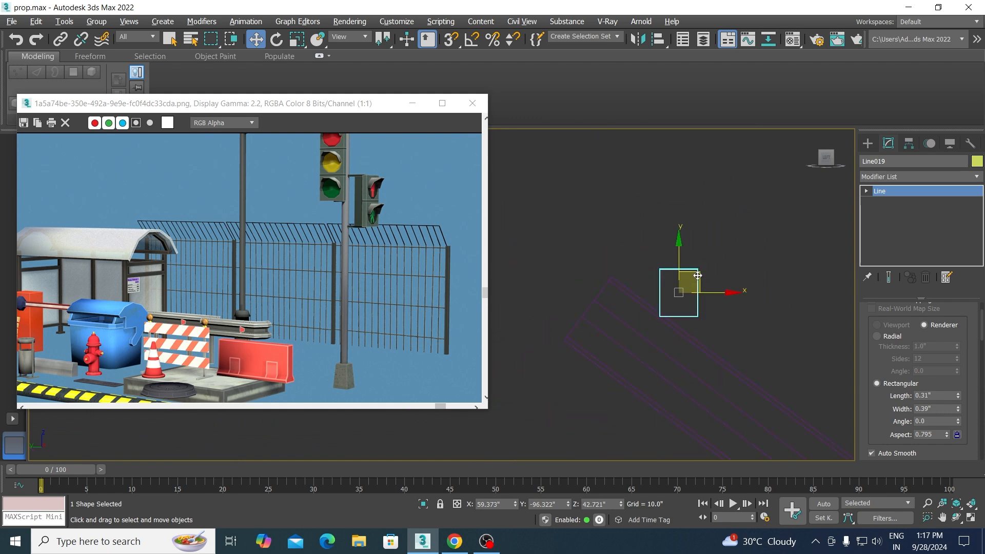
pyautogui.moveTo(698, 276); pyautogui.dragTo(634, 310)
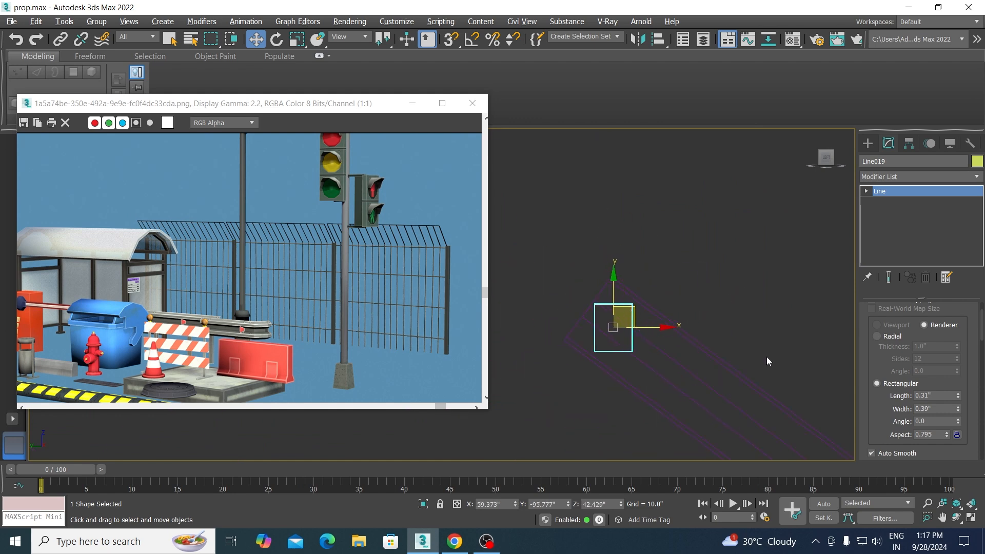
# Clone the top rail as one copy placed at the bend of the posts, at about Y -103.2" and Z 36.7"
pyautogui.hotkey('alt', 'w')
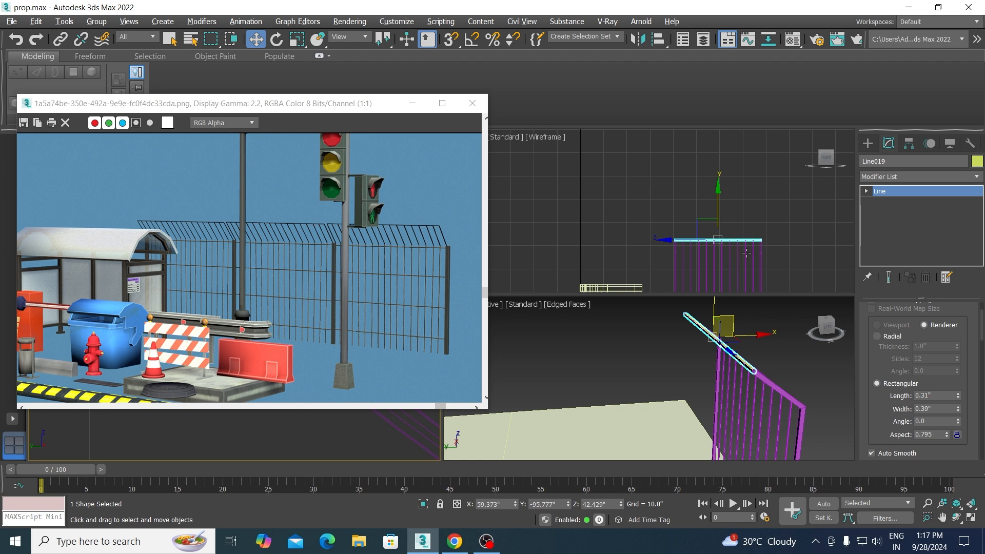
pyautogui.moveTo(746, 253); pyautogui.dragTo(729, 238, button='middle')
pyautogui.moveTo(729, 380); pyautogui.dragTo(714, 374, button='middle')
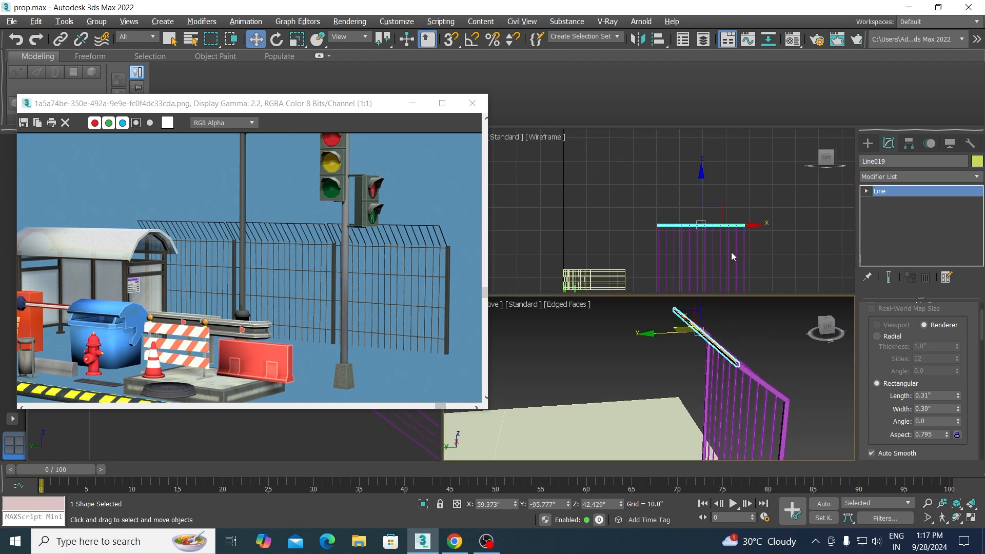
pyautogui.middleClick(392, 440)
pyautogui.hotkey('alt', 'w')
pyautogui.press('z')
pyautogui.scroll(-10, 638, 293)
pyautogui.moveTo(663, 319); pyautogui.dragTo(619, 259, button='middle')
pyautogui.moveTo(612, 216)
pyautogui.keyDown('shift'); pyautogui.mouseDown()
pyautogui.moveTo(665, 268)
pyautogui.moveTo(696, 277)
pyautogui.mouseUp(); pyautogui.keyUp('shift')
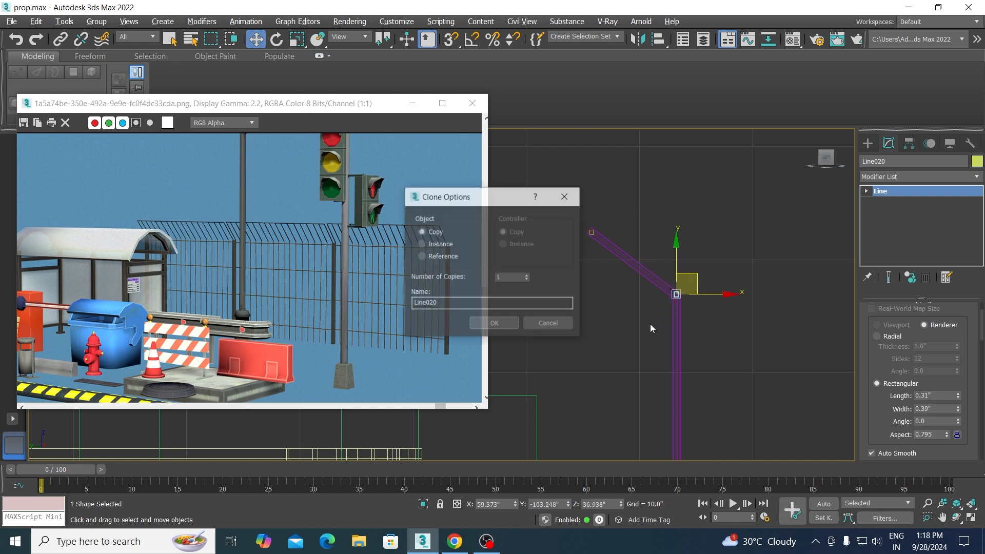
pyautogui.click(495, 324)
pyautogui.scroll(6, 701, 287)
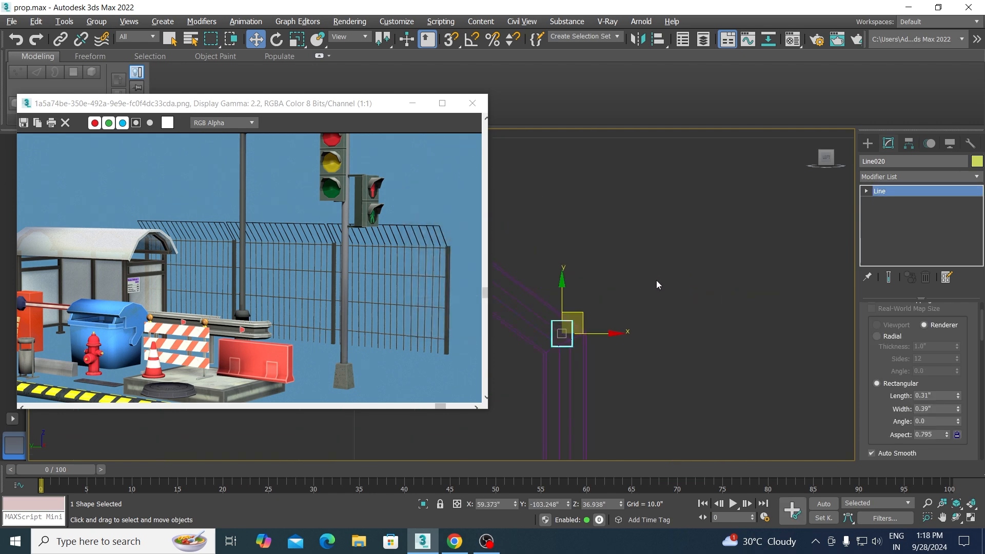
pyautogui.moveTo(606, 297); pyautogui.dragTo(723, 279, button='middle')
pyautogui.moveTo(677, 273); pyautogui.dragTo(684, 286)
# Clone the rail at the bend as three copies down the posts, spaced about 7.4" apart
pyautogui.scroll(-3, 686, 287)
pyautogui.moveTo(685, 288); pyautogui.dragTo(697, 188, button='middle')
pyautogui.scroll(-3, 718, 207)
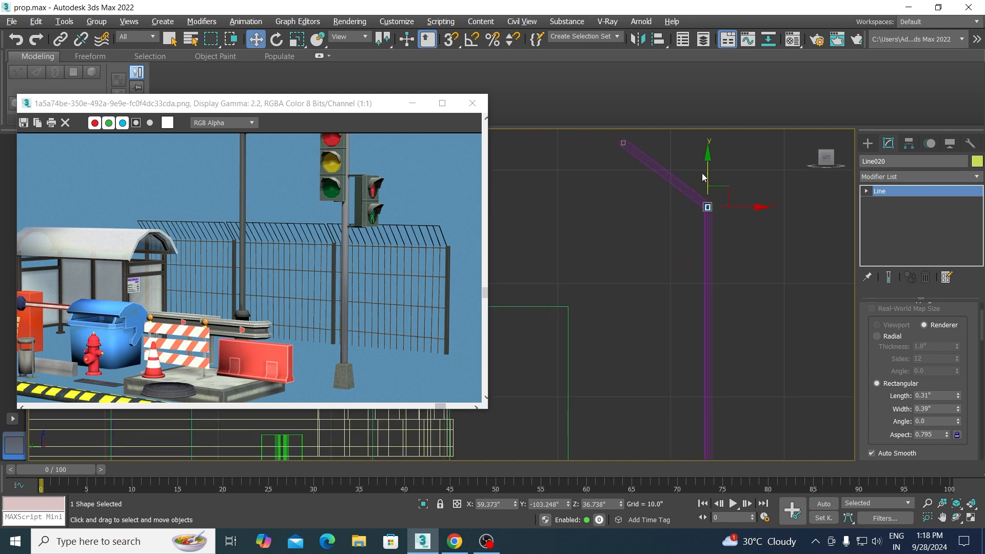
pyautogui.keyDown('shift'); pyautogui.moveTo(707, 172); pyautogui.dragTo(729, 256); pyautogui.keyUp('shift')
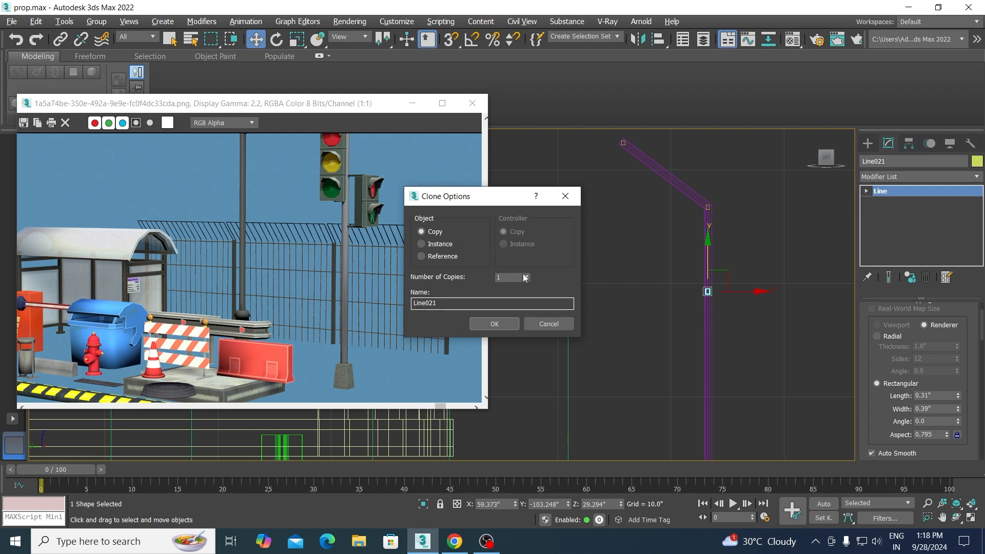
pyautogui.click(493, 324)
pyautogui.scroll(-3, 776, 350)
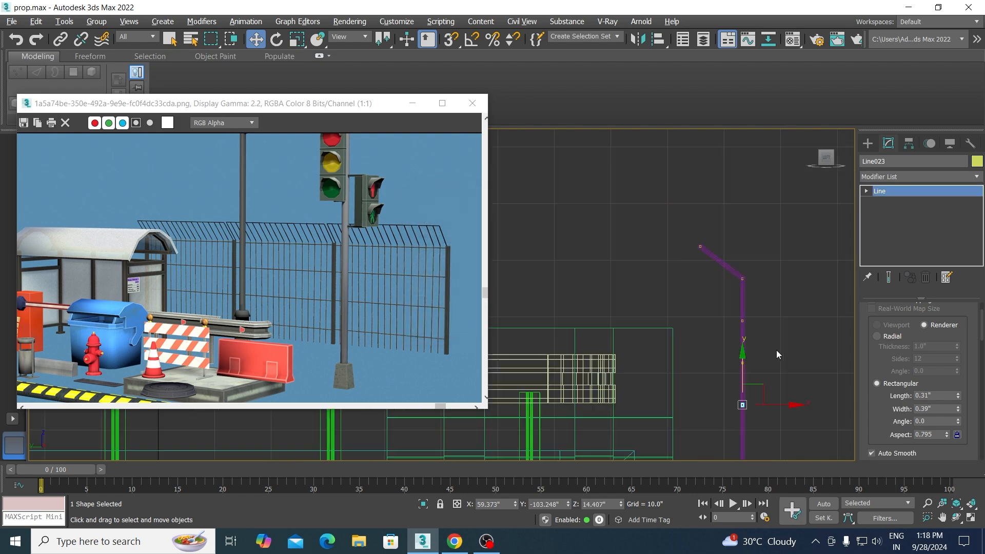
# Clone the lowest rail once more near the foot of the posts, at about Z 6.7"
pyautogui.moveTo(777, 350); pyautogui.dragTo(728, 235, button='middle')
pyautogui.scroll(4, 728, 236)
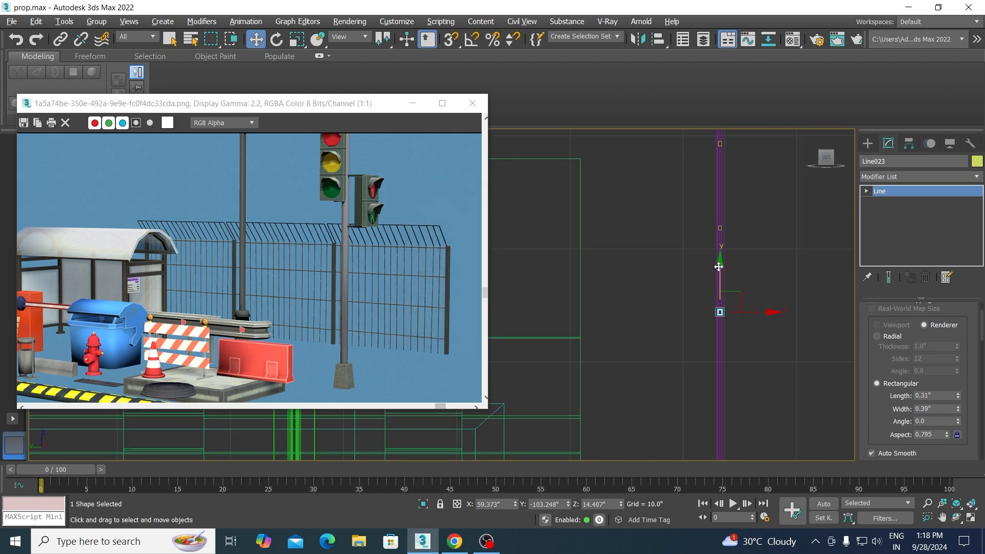
pyautogui.keyDown('shift'); pyautogui.moveTo(730, 331); pyautogui.dragTo(735, 354); pyautogui.keyUp('shift')
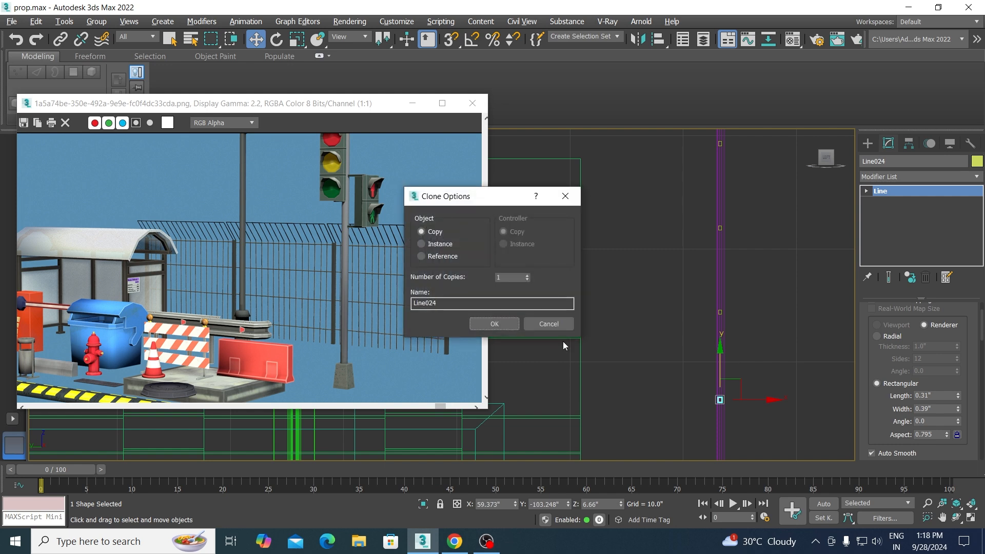
pyautogui.press('Return')
pyautogui.scroll(-5, 661, 301)
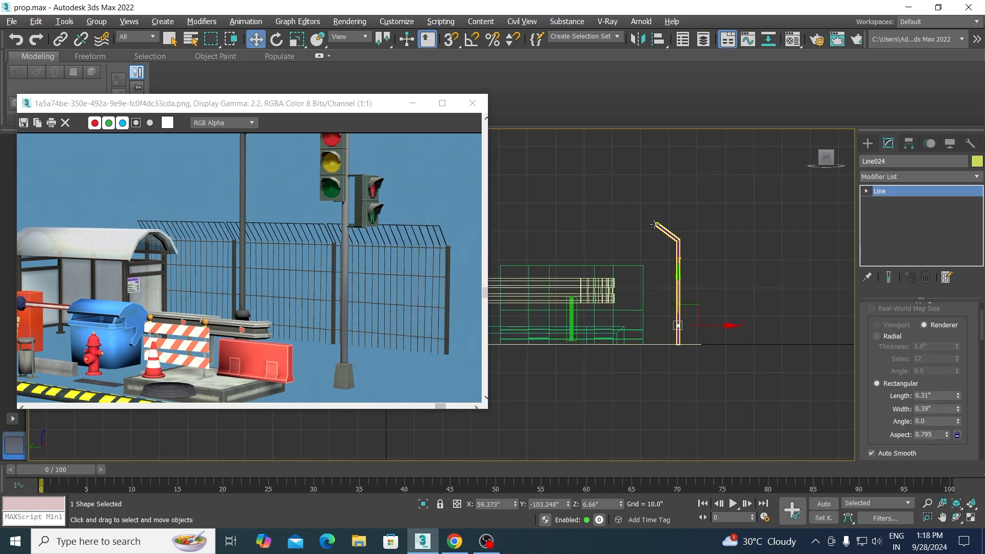
# Select all the fence's posts and rails, without the barrier, and move them along X toward the ground plane's far corner
pyautogui.moveTo(713, 365); pyautogui.dragTo(713, 365)
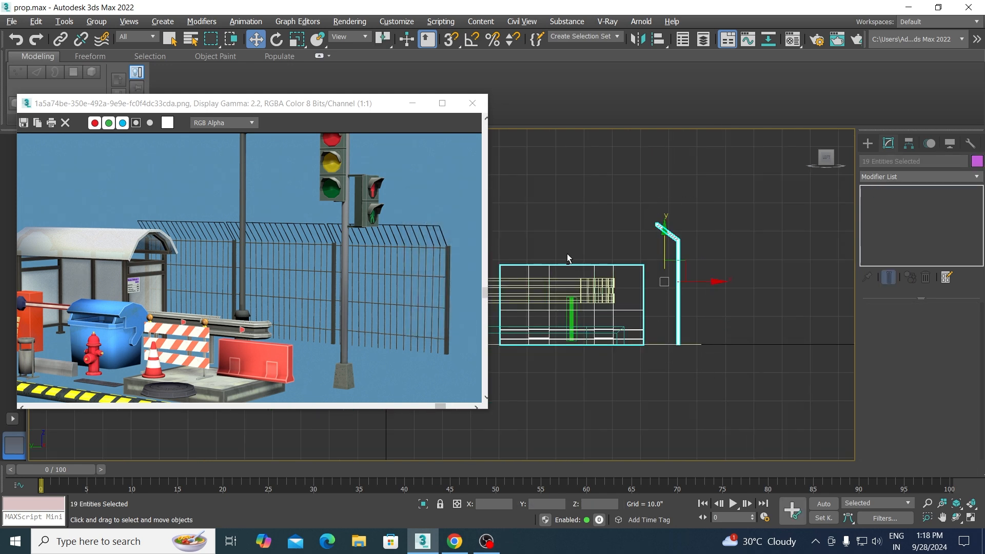
pyautogui.keyDown('alt'); pyautogui.moveTo(611, 370); pyautogui.dragTo(611, 370); pyautogui.keyUp('alt')
pyautogui.hotkey('alt', 'w')
pyautogui.middleClick(718, 390)
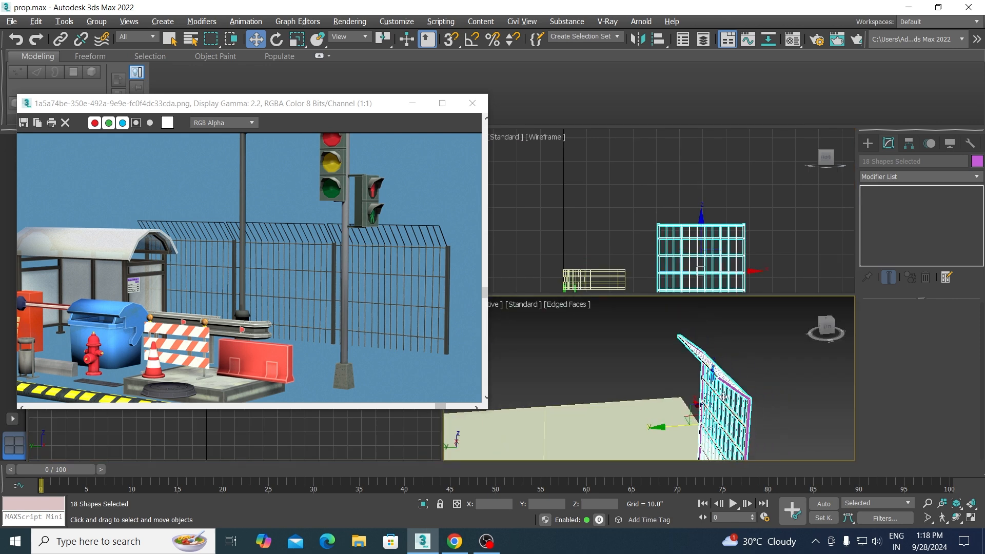
pyautogui.hotkey('alt', 'w')
pyautogui.keyDown('alt'); pyautogui.moveTo(708, 382); pyautogui.dragTo(748, 363, button='middle'); pyautogui.keyUp('alt')
pyautogui.scroll(-4, 663, 357)
pyautogui.keyDown('alt'); pyautogui.moveTo(663, 357); pyautogui.dragTo(680, 352, button='middle'); pyautogui.keyUp('alt')
pyautogui.moveTo(666, 354); pyautogui.dragTo(585, 349)
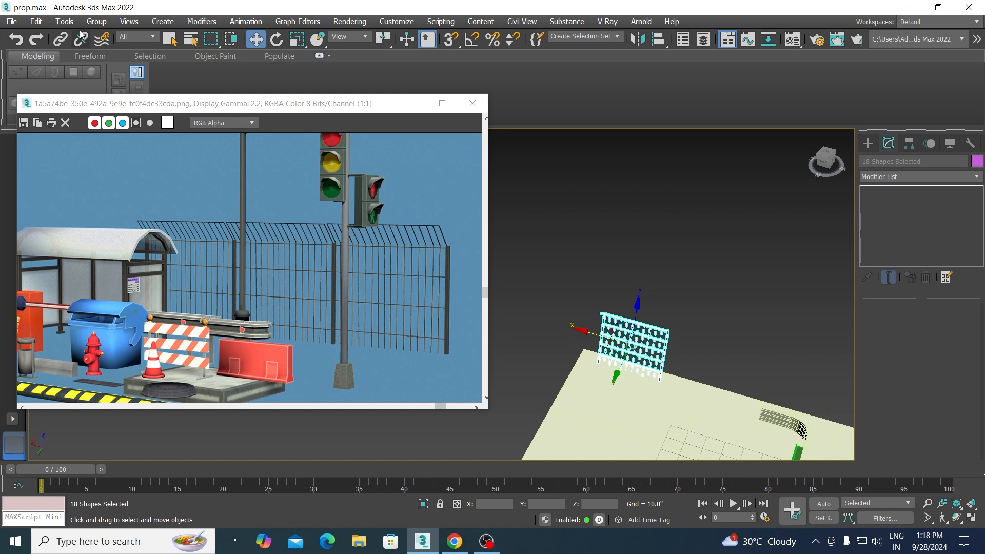
# Group the selected fence posts and rails as Group001
pyautogui.click(97, 21)
pyautogui.click(109, 40)
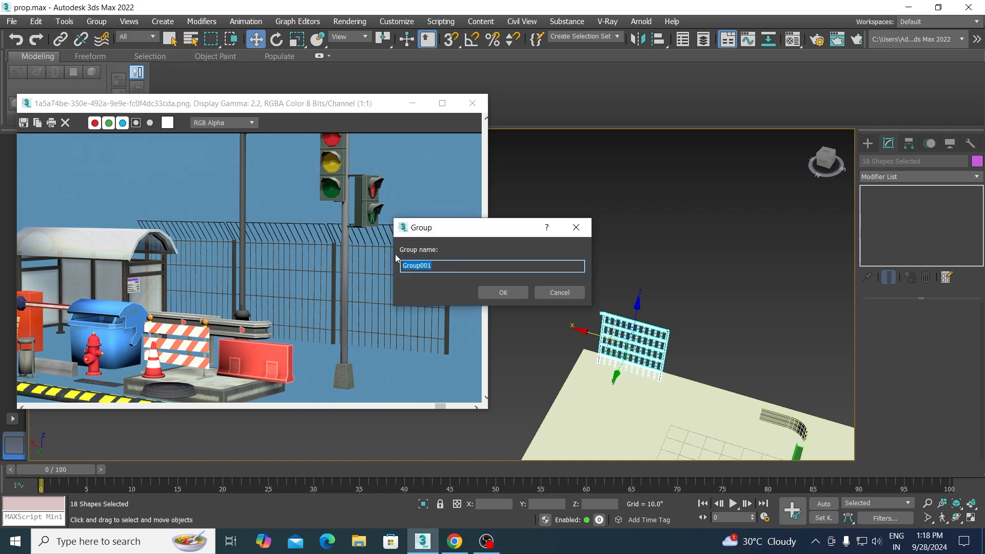
pyautogui.click(501, 295)
# Clone the fence group as two copies along X, spaced about 40.5" apart, to extend the fence along the ground plane's edge
pyautogui.moveTo(601, 317); pyautogui.dragTo(478, 292, button='middle')
pyautogui.scroll(-1, 478, 291)
pyautogui.moveTo(565, 317); pyautogui.dragTo(606, 321, button='middle')
pyautogui.moveTo(512, 314)
pyautogui.keyDown('shift'); pyautogui.mouseDown()
pyautogui.moveTo(582, 320)
pyautogui.moveTo(573, 317)
pyautogui.mouseUp(); pyautogui.keyUp('shift')
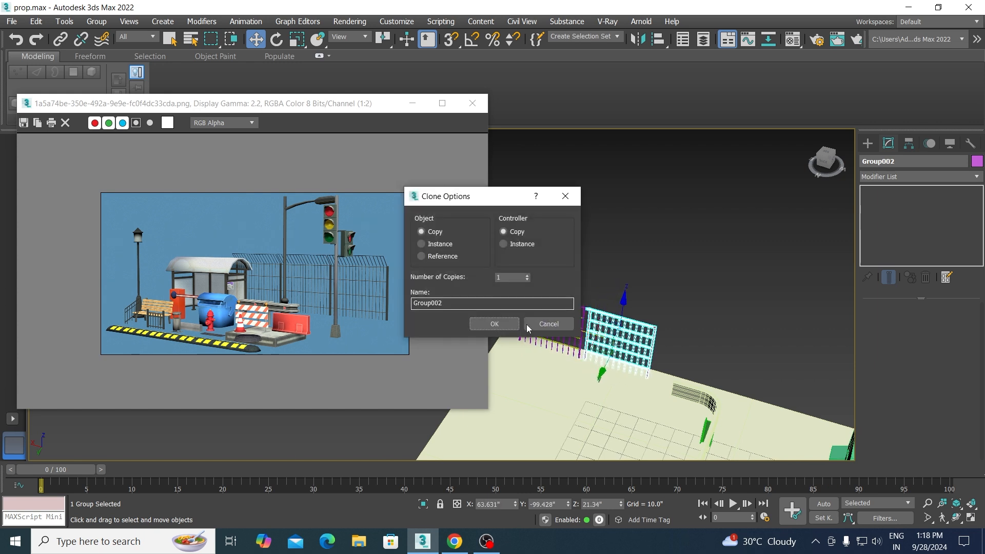
pyautogui.click(494, 323)
pyautogui.click(486, 544)
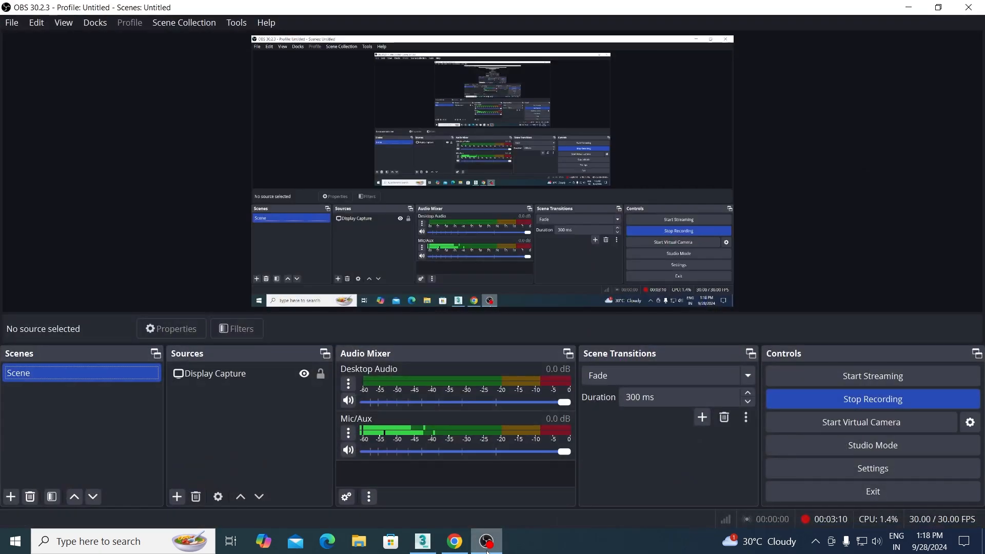
pyautogui.click(487, 543)
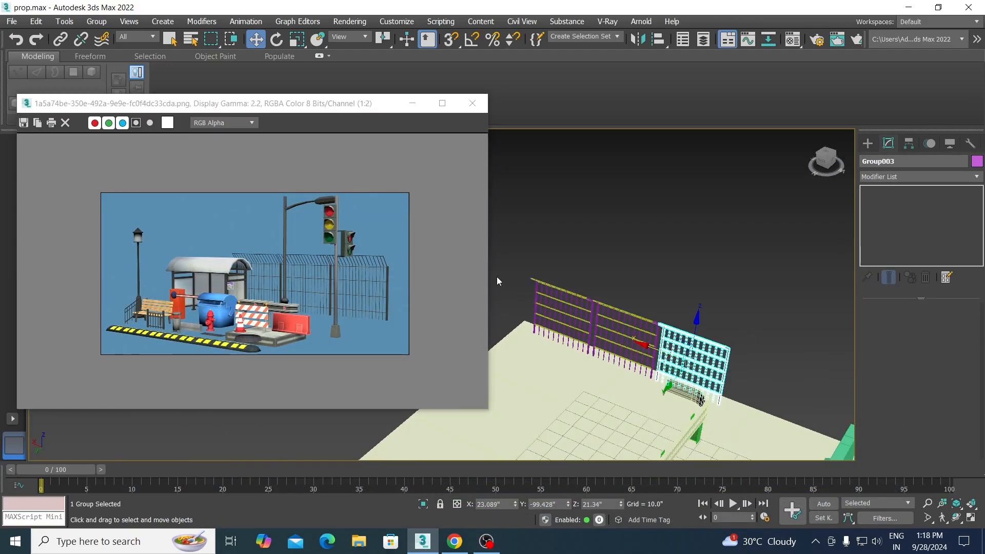
pyautogui.scroll(3, 303, 253)
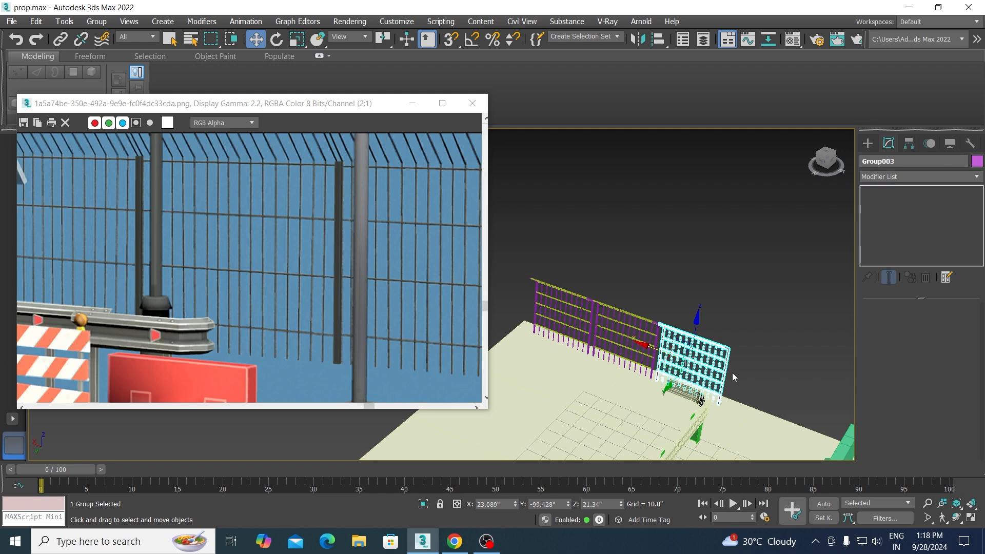
pyautogui.scroll(1, 721, 371)
pyautogui.keyDown('alt'); pyautogui.moveTo(719, 370); pyautogui.dragTo(739, 376, button='middle'); pyautogui.keyUp('alt')
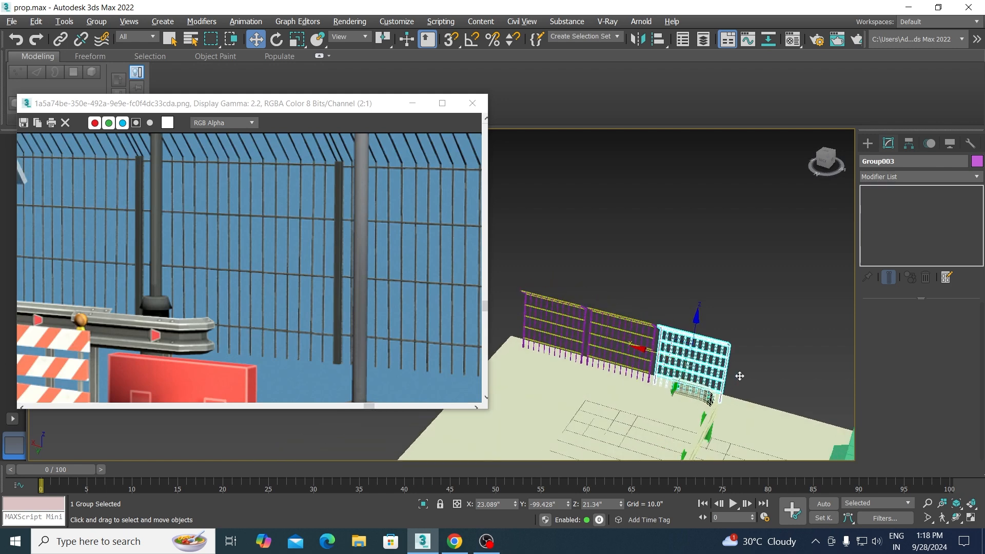
# Select the three fence groups without the ground plane and clone them once along X, placing the copies end to end with the originals
pyautogui.moveTo(745, 379); pyautogui.dragTo(744, 377)
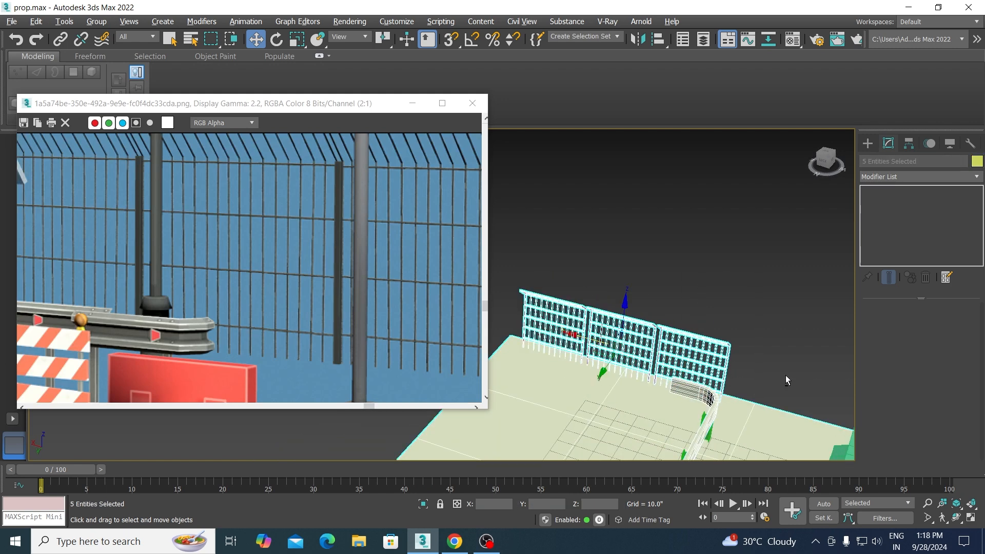
pyautogui.keyDown('shift'); pyautogui.moveTo(576, 334); pyautogui.dragTo(800, 407); pyautogui.keyUp('shift')
pyautogui.click(500, 327)
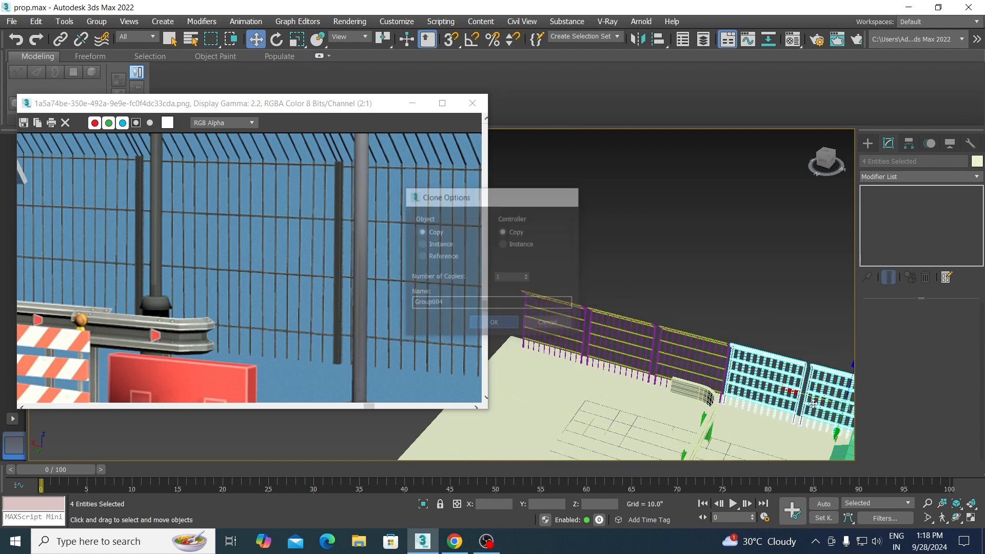
pyautogui.keyDown('alt'); pyautogui.moveTo(759, 436); pyautogui.dragTo(834, 392, button='middle'); pyautogui.keyUp('alt')
pyautogui.moveTo(834, 392); pyautogui.dragTo(719, 310, button='middle')
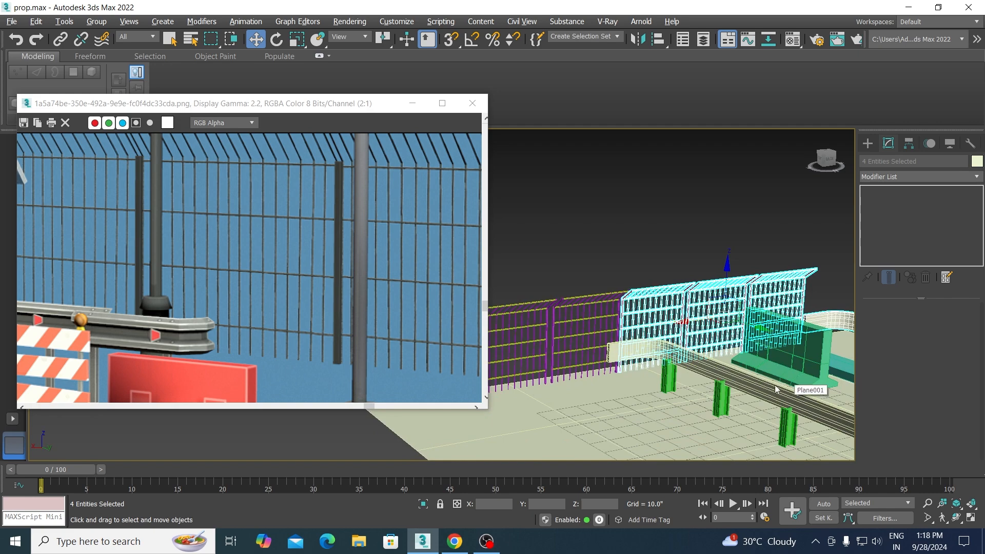
# Scale the green concrete barrier down uniformly to about 52%
pyautogui.keyDown('alt'); pyautogui.moveTo(756, 369); pyautogui.dragTo(653, 363, button='middle'); pyautogui.keyUp('alt')
pyautogui.click(666, 364)
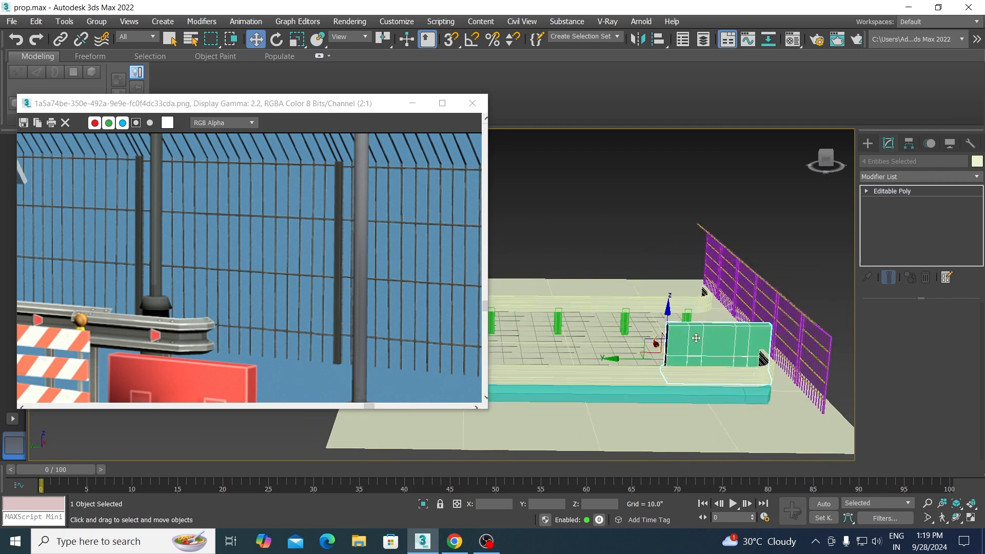
pyautogui.press('r')
pyautogui.moveTo(672, 354); pyautogui.dragTo(672, 319)
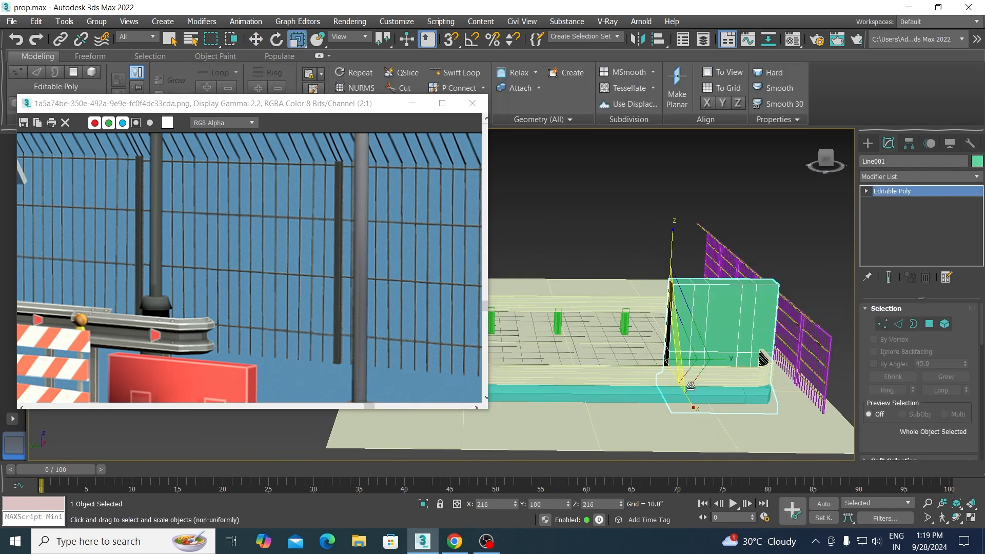
pyautogui.hotkey('ctrl', 'z')
pyautogui.moveTo(674, 356); pyautogui.dragTo(702, 396)
# Lower the scaled barrier along Z to about 4.5" so it rests on the ground plane
pyautogui.moveTo(684, 367)
pyautogui.keyDown('alt'); pyautogui.mouseDown(button='middle')
pyautogui.moveTo(702, 371)
pyautogui.moveTo(677, 359)
pyautogui.mouseUp(button='middle'); pyautogui.keyUp('alt')
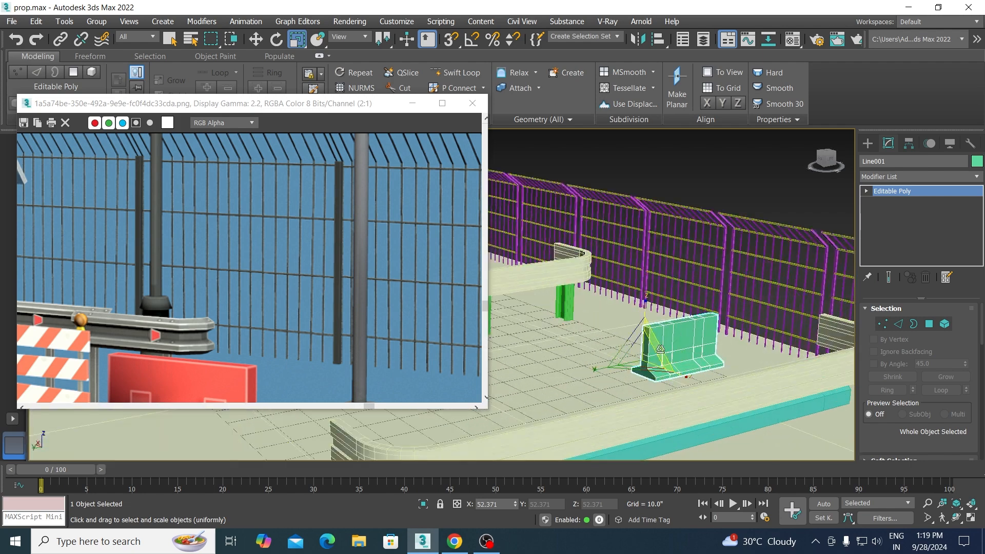
pyautogui.press('w')
pyautogui.moveTo(643, 322); pyautogui.dragTo(654, 334)
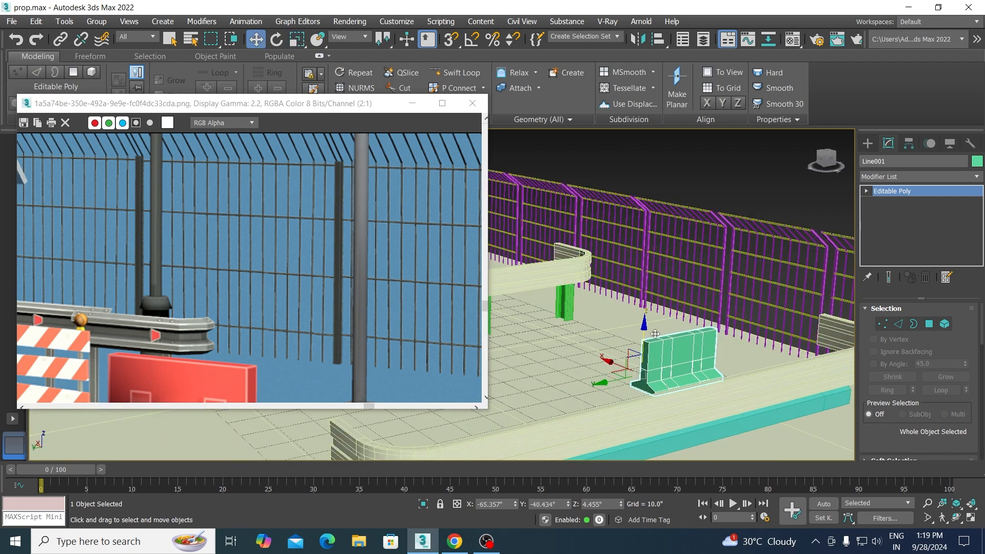
pyautogui.keyDown('alt'); pyautogui.moveTo(710, 355); pyautogui.dragTo(727, 346, button='middle'); pyautogui.keyUp('alt')
# Create a box about 8.0" long, 6.4" wide and 11.4" high beside the barrier as the traffic-light pole's base
pyautogui.moveTo(355, 306); pyautogui.dragTo(367, 309, button='middle')
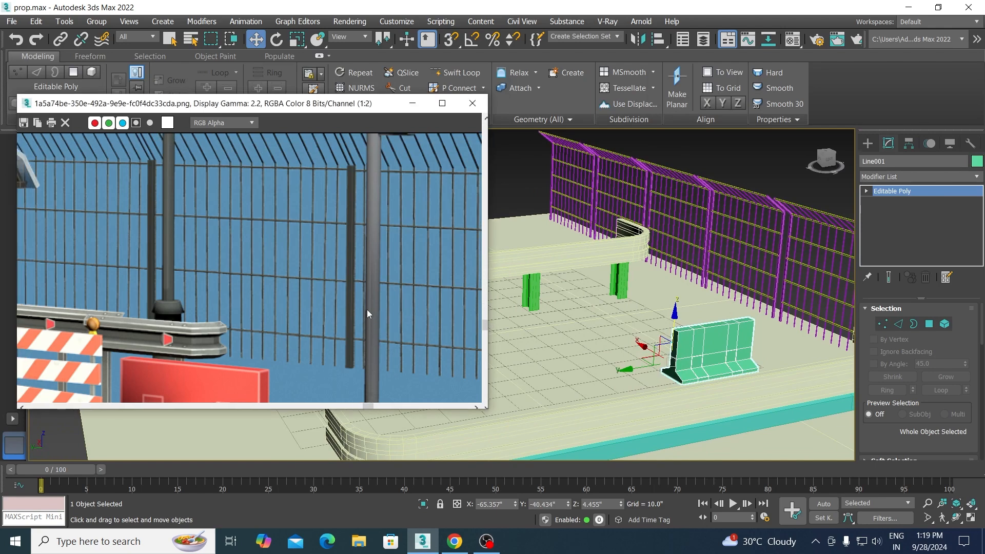
pyautogui.scroll(-3, 368, 309)
pyautogui.scroll(3, 353, 297)
pyautogui.keyDown('alt'); pyautogui.moveTo(590, 390); pyautogui.dragTo(584, 367, button='middle'); pyautogui.keyUp('alt')
pyautogui.click(870, 147)
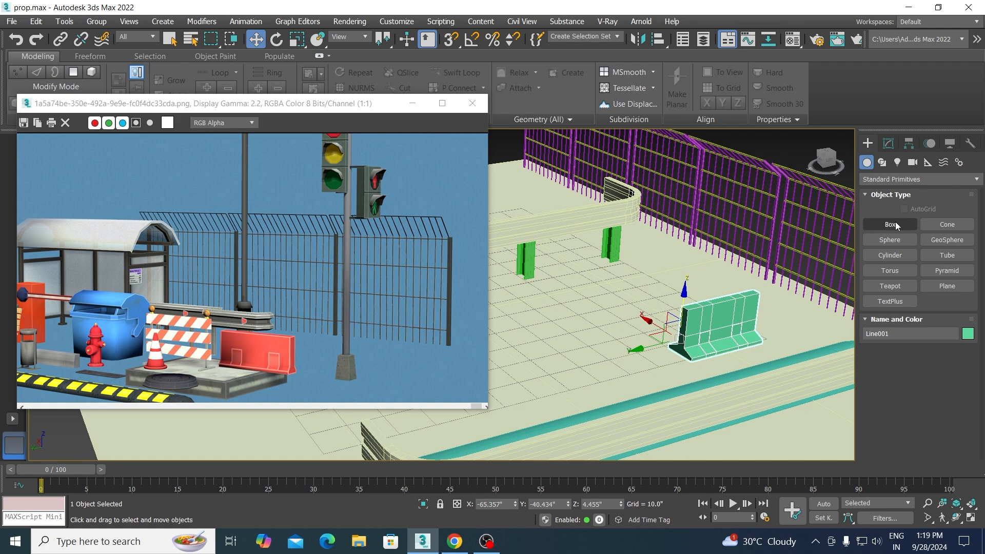
pyautogui.click(891, 225)
pyautogui.keyDown('alt'); pyautogui.moveTo(698, 303); pyautogui.dragTo(746, 290, button='middle'); pyautogui.keyUp('alt')
pyautogui.moveTo(661, 372); pyautogui.dragTo(669, 390)
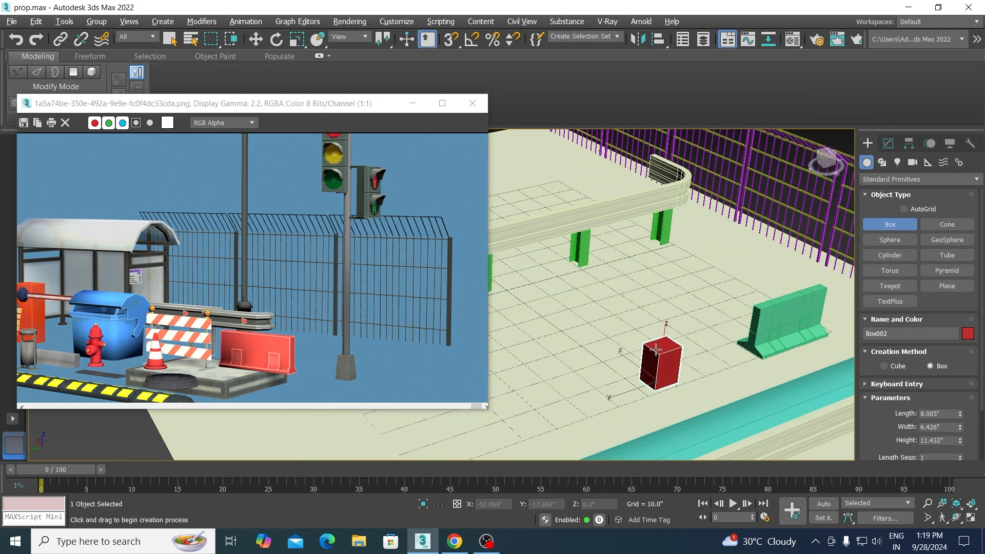
pyautogui.click(655, 349)
pyautogui.rightClick(655, 349)
# Convert the pole-base box to an Editable Poly
pyautogui.scroll(2, 655, 349)
pyautogui.rightClick(663, 358)
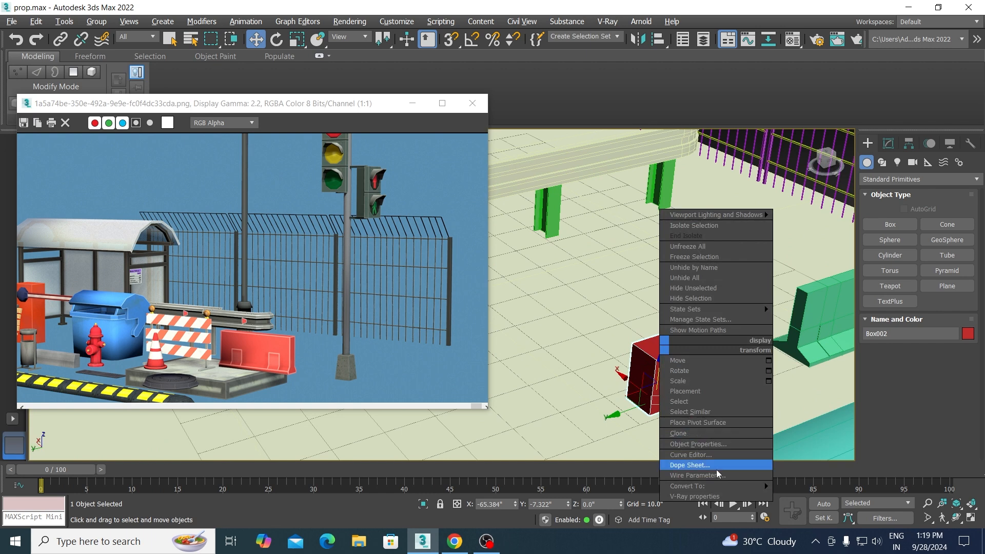
pyautogui.moveTo(754, 485)
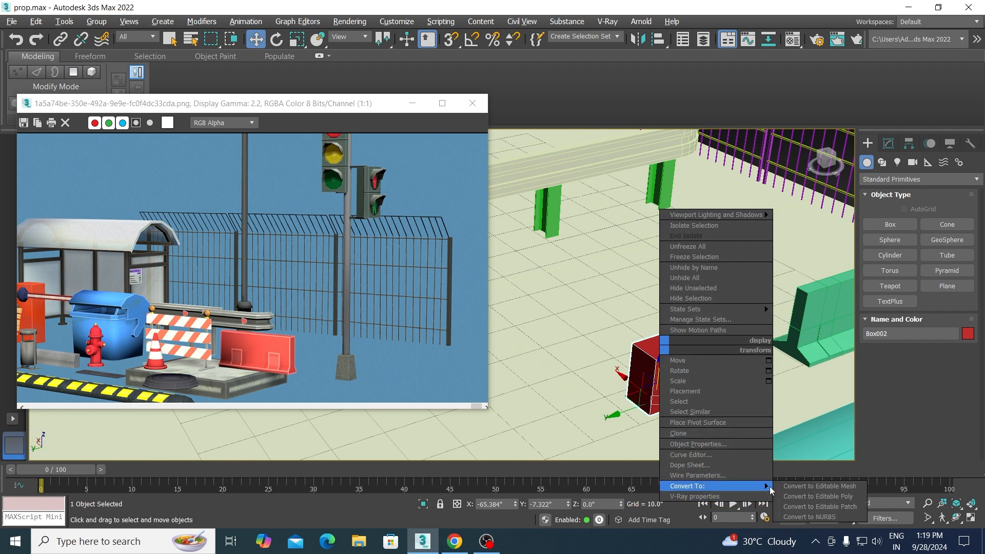
pyautogui.click(820, 495)
# Scale the box's top polygon inward uniformly to taper the pole base
pyautogui.keyDown('alt'); pyautogui.moveTo(622, 325); pyautogui.dragTo(671, 335, button='middle'); pyautogui.keyUp('alt')
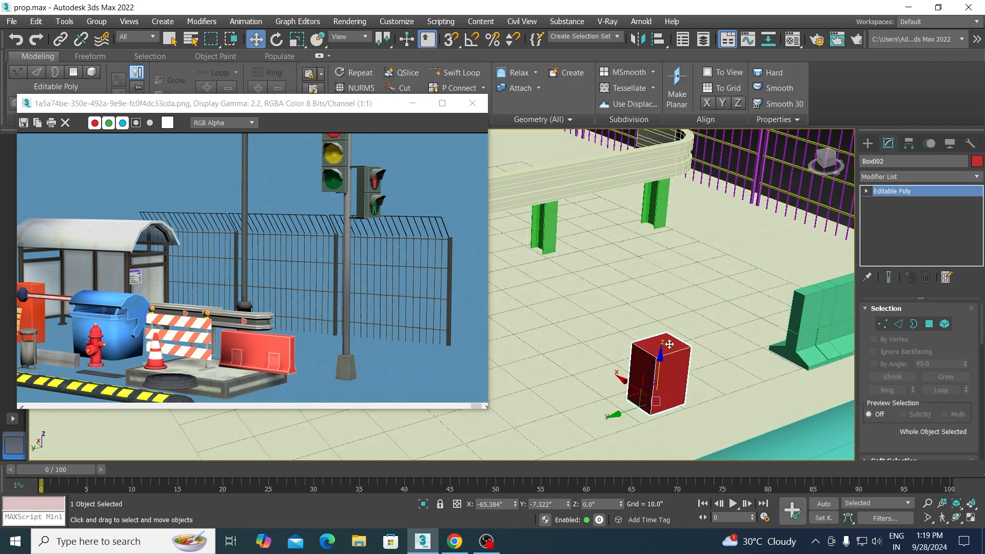
pyautogui.press('2')
pyautogui.press('4')
pyautogui.click(669, 345)
pyautogui.press('r')
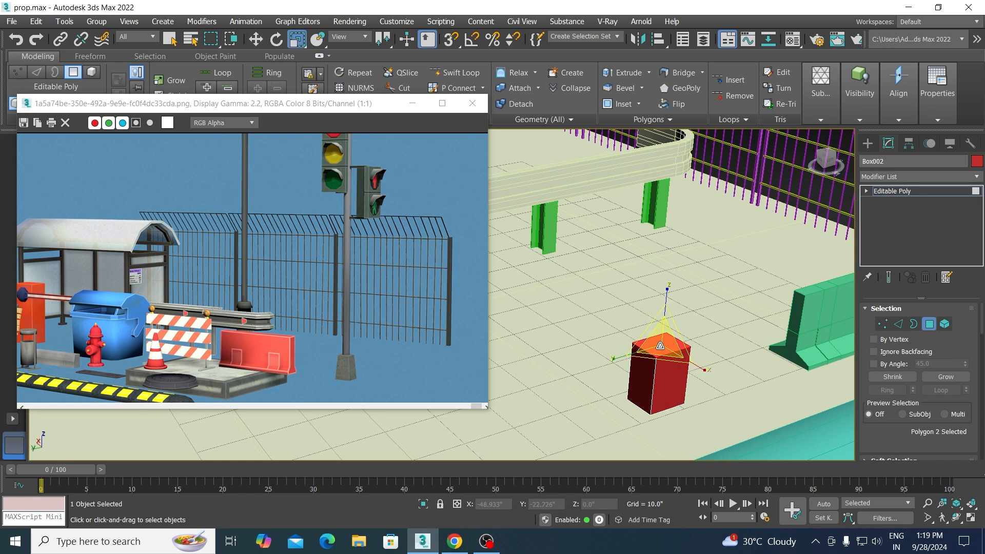
pyautogui.moveTo(668, 347); pyautogui.dragTo(691, 386)
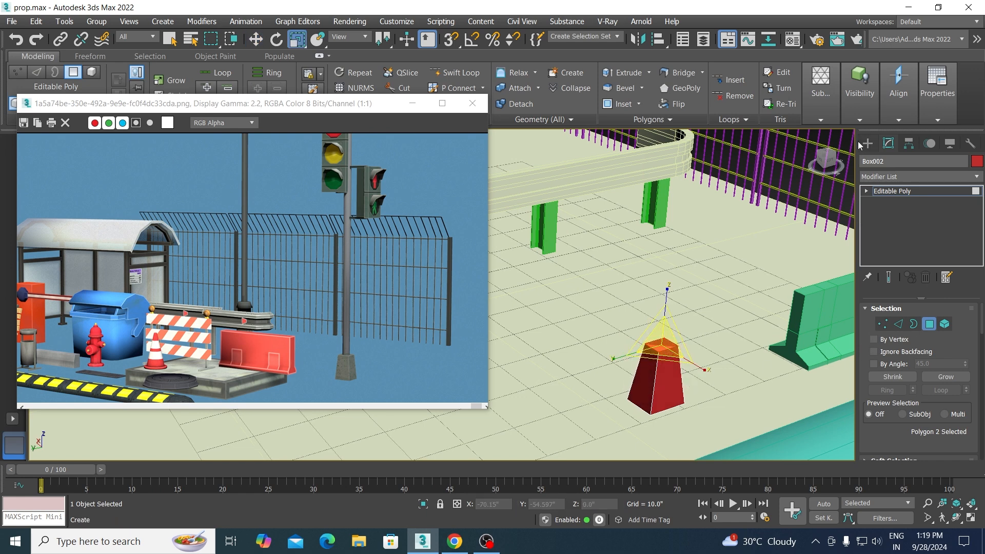
# Create a cylinder with AutoGrid on the base's top face, about 1.4" in radius and 35.8" high, as the pole
pyautogui.click(867, 144)
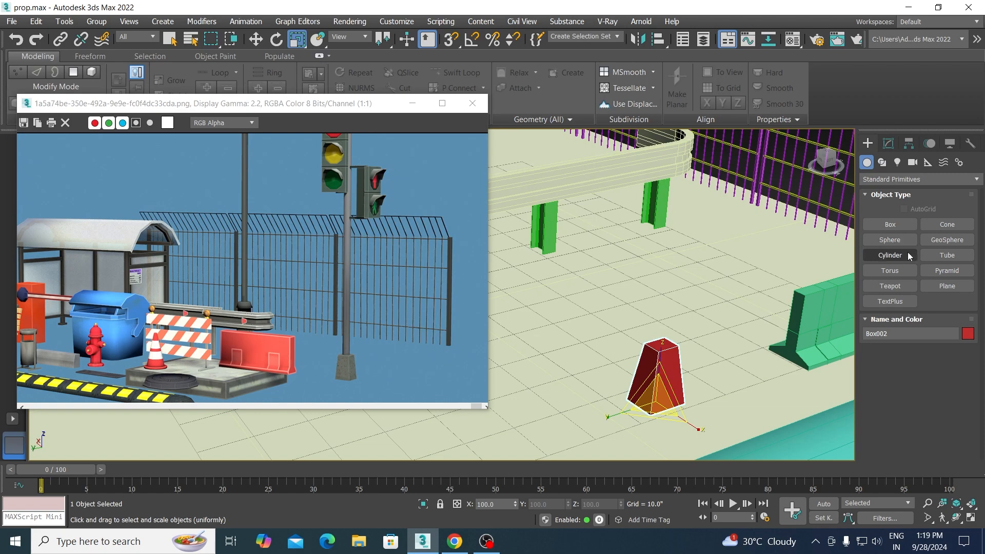
pyautogui.click(907, 255)
pyautogui.click(904, 209)
pyautogui.keyDown('alt'); pyautogui.moveTo(839, 279); pyautogui.dragTo(789, 332, button='middle'); pyautogui.keyUp('alt')
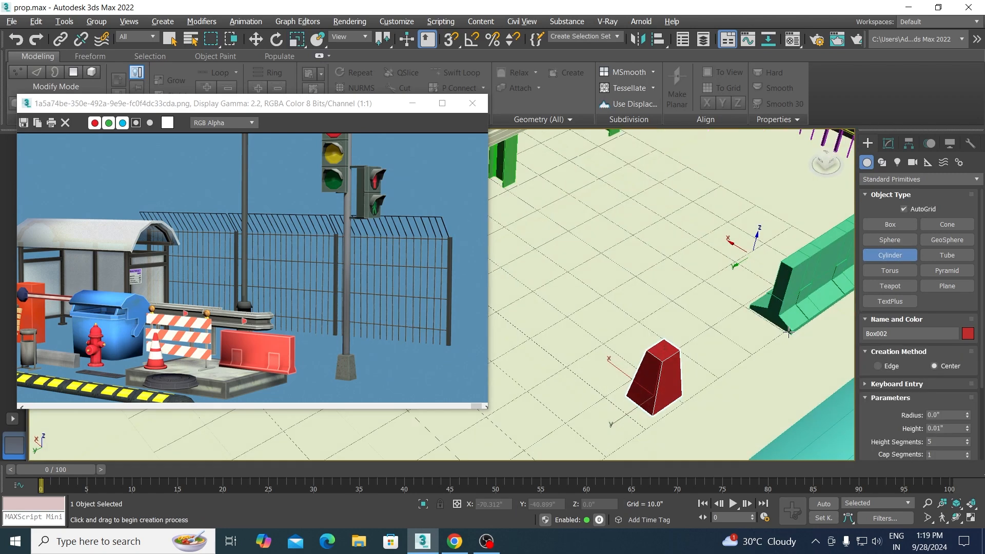
pyautogui.scroll(4, 789, 332)
pyautogui.scroll(-4, 688, 331)
pyautogui.scroll(5, 581, 323)
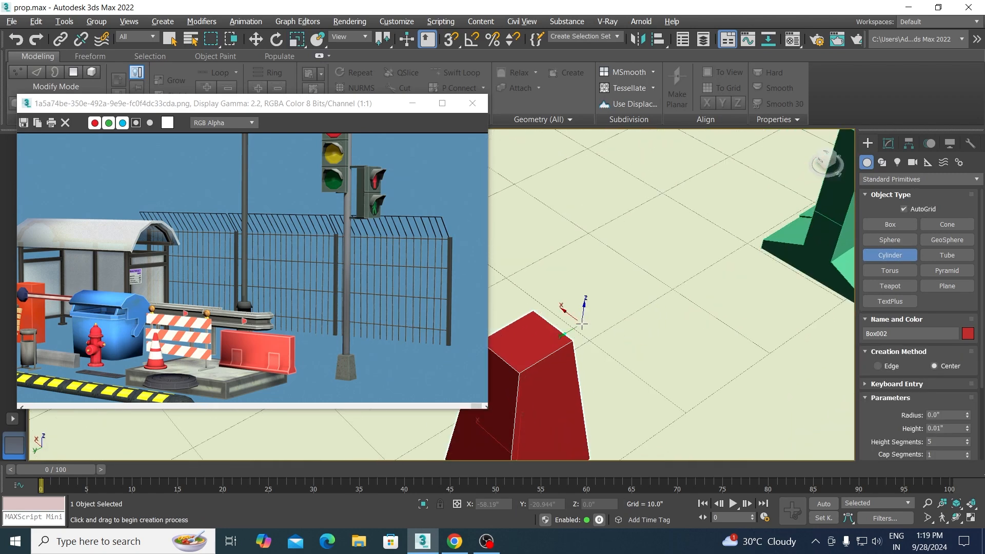
pyautogui.scroll(-3, 581, 323)
pyautogui.moveTo(581, 324); pyautogui.dragTo(642, 324, button='middle')
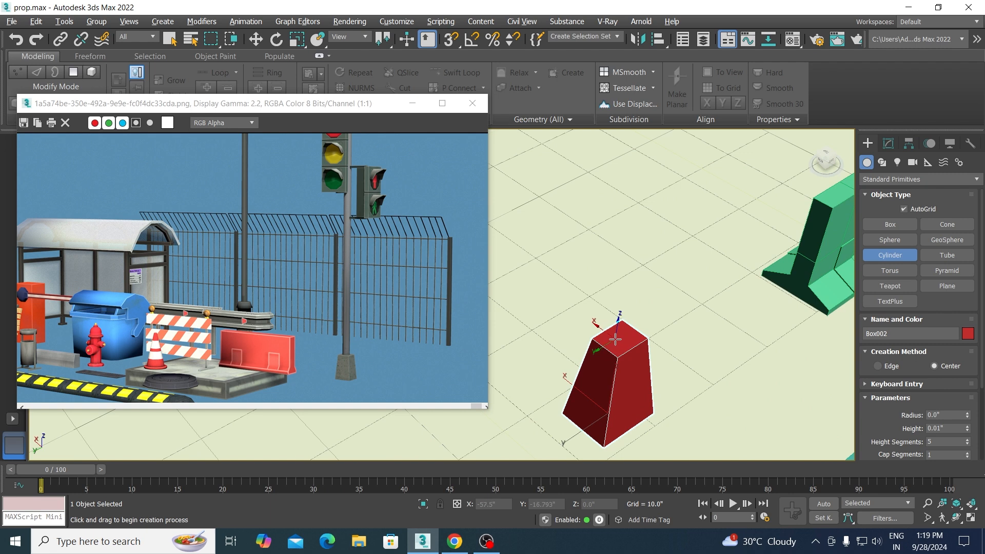
pyautogui.moveTo(618, 339); pyautogui.dragTo(625, 342)
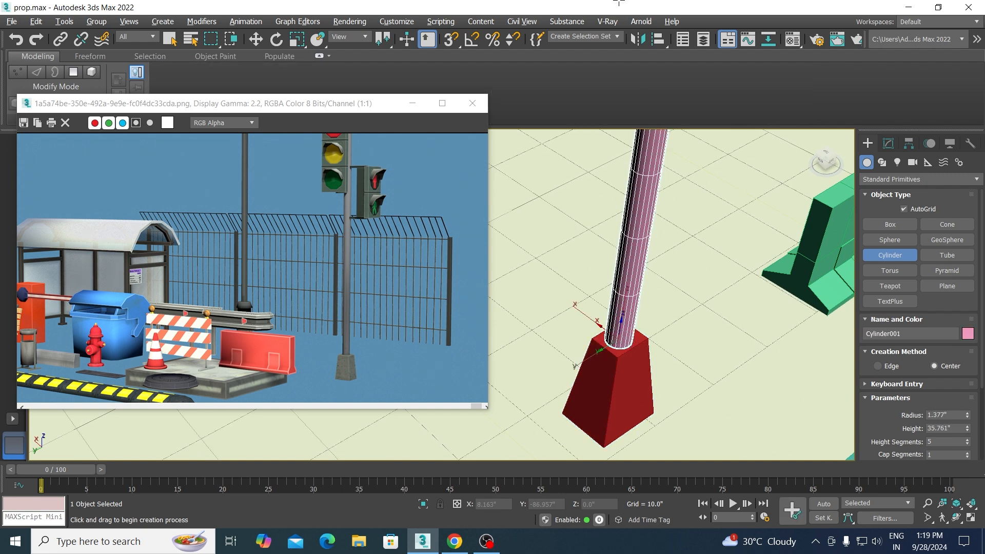
# Set the pole cylinder's radius to 0.978", its height to 44.702" and its sides to 8
pyautogui.scroll(-6, 641, 205)
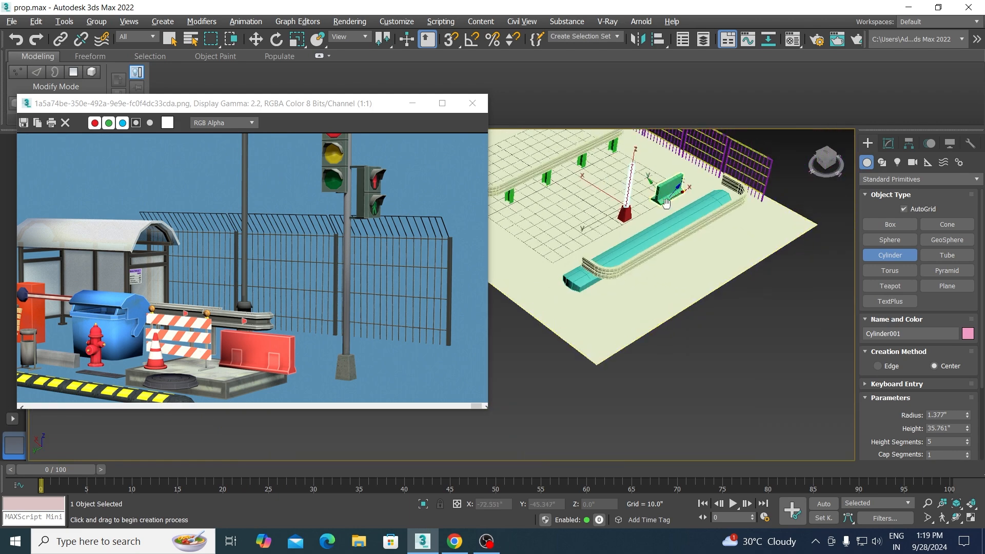
pyautogui.scroll(3, 659, 232)
pyautogui.press('w')
pyautogui.moveTo(659, 232)
pyautogui.keyDown('alt'); pyautogui.mouseDown(button='middle')
pyautogui.moveTo(651, 220)
pyautogui.moveTo(674, 231)
pyautogui.mouseUp(button='middle'); pyautogui.keyUp('alt')
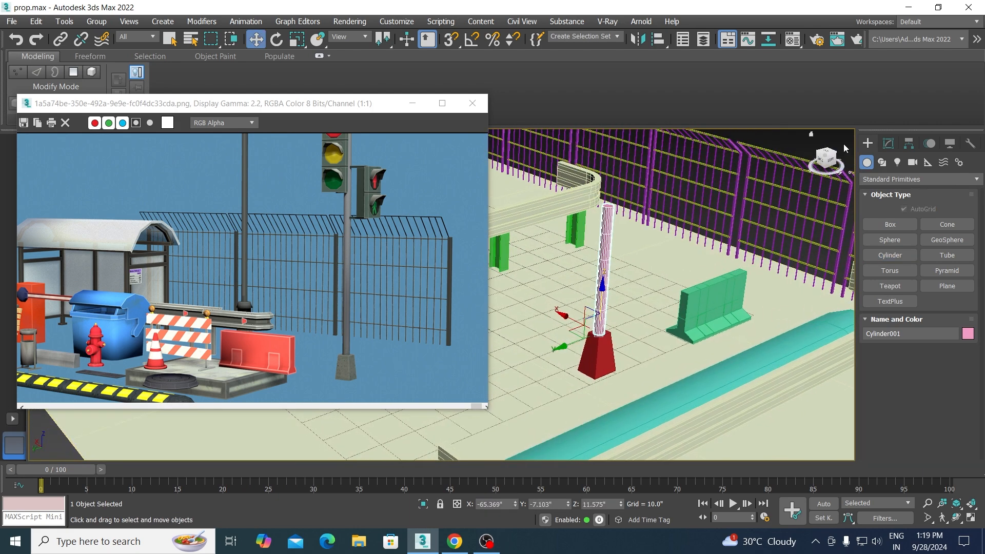
pyautogui.click(888, 143)
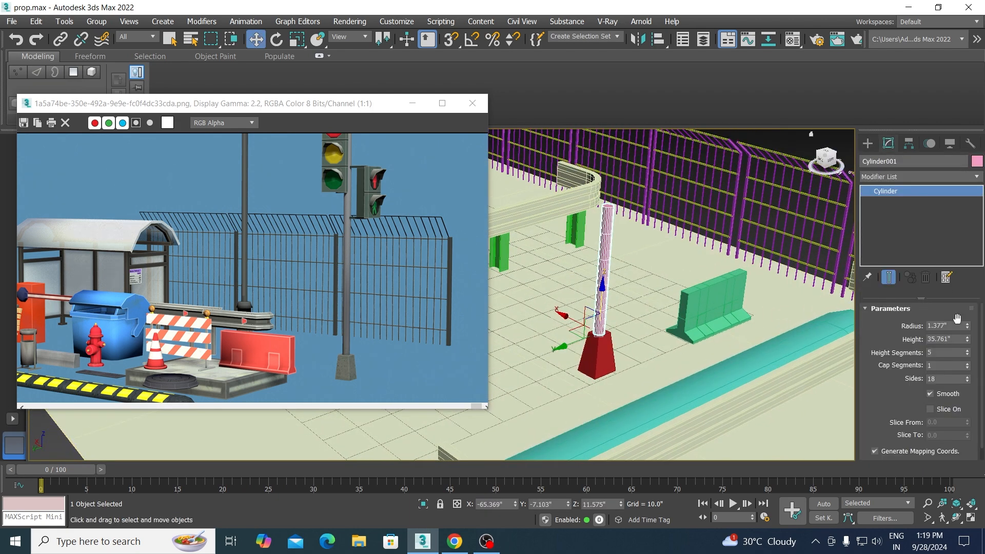
pyautogui.moveTo(967, 328); pyautogui.dragTo(974, 339)
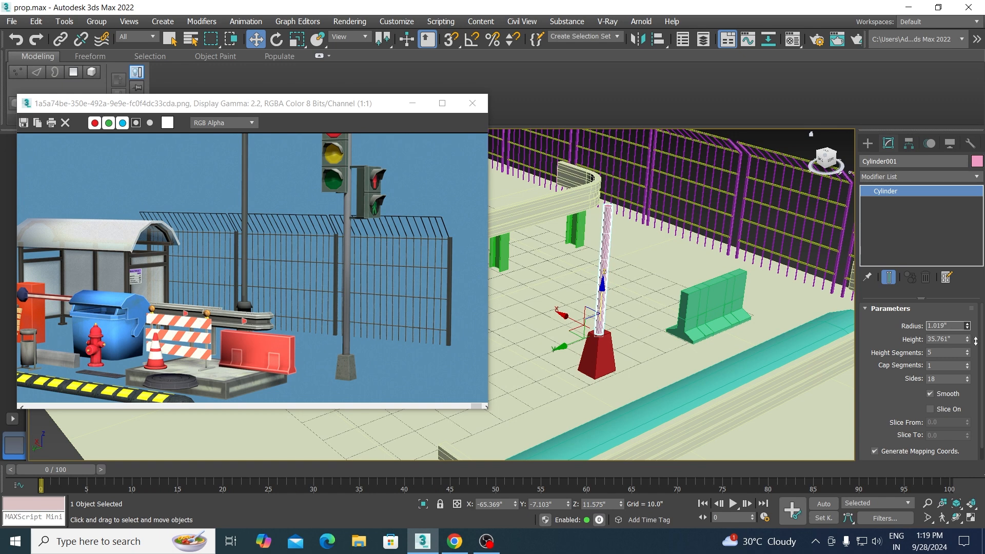
pyautogui.scroll(-2, 972, 336)
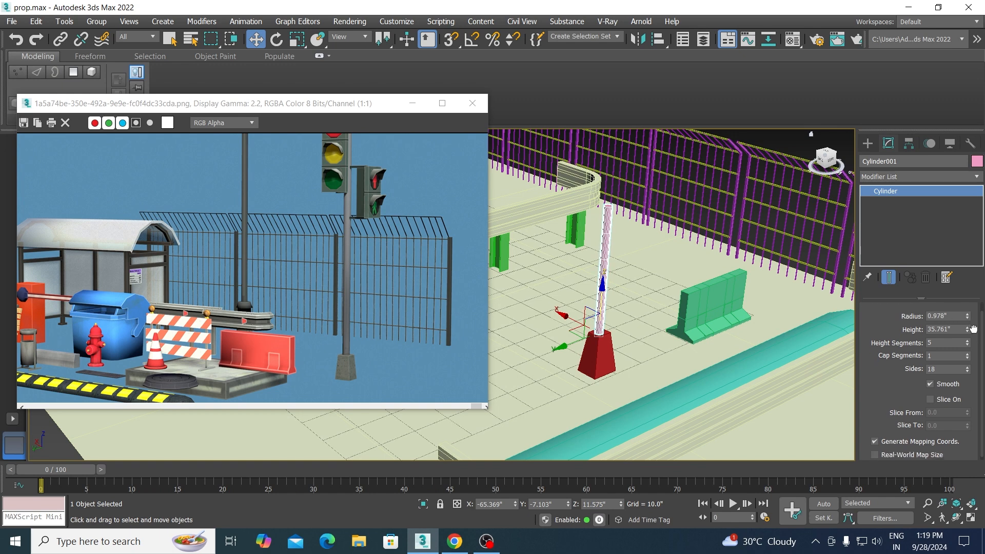
pyautogui.moveTo(968, 329); pyautogui.dragTo(968, 315)
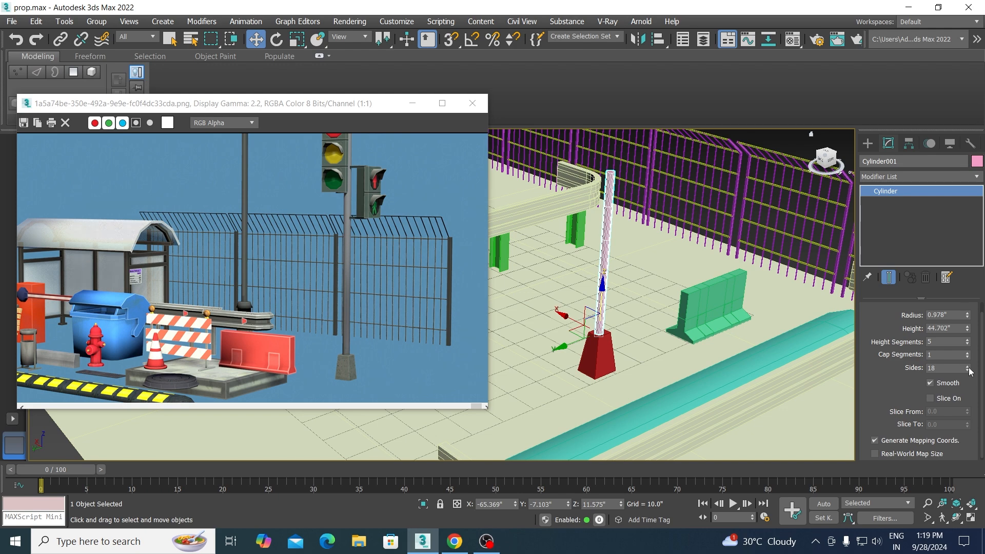
pyautogui.moveTo(969, 369); pyautogui.dragTo(970, 376)
# Compare the pole with the reference image, then set its height to 51.407" and its sides to 10
pyautogui.scroll(5, 641, 277)
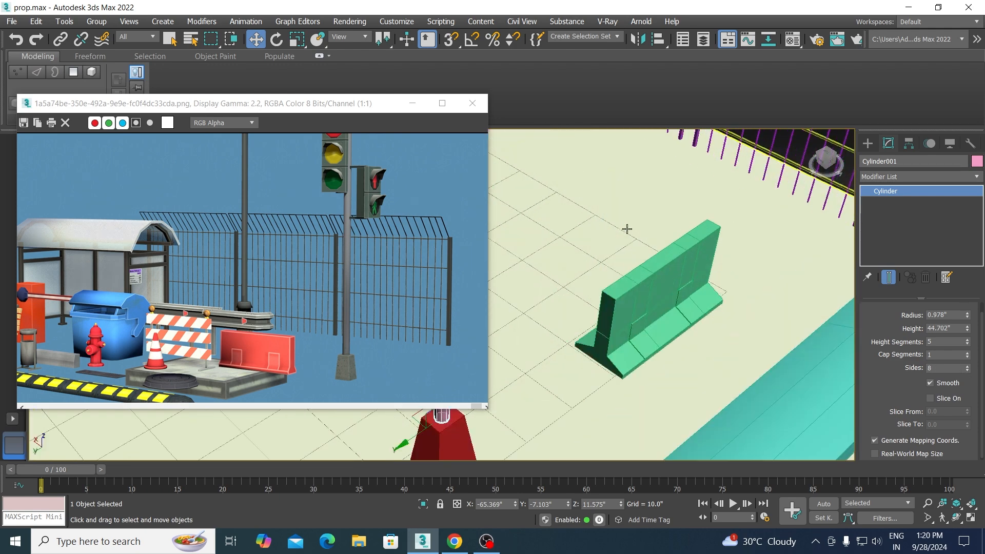
pyautogui.scroll(10, 627, 229)
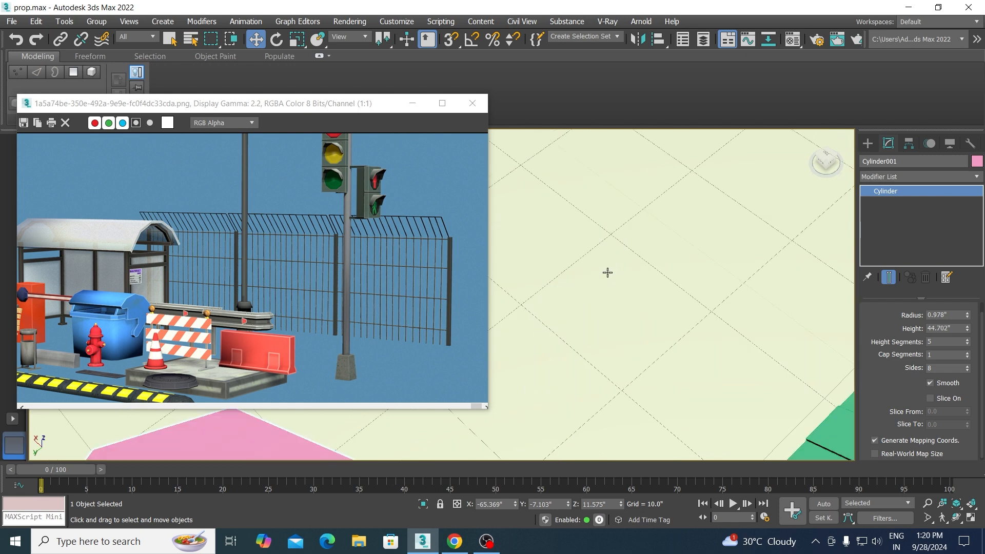
pyautogui.scroll(-5, 608, 272)
pyautogui.scroll(2, 386, 248)
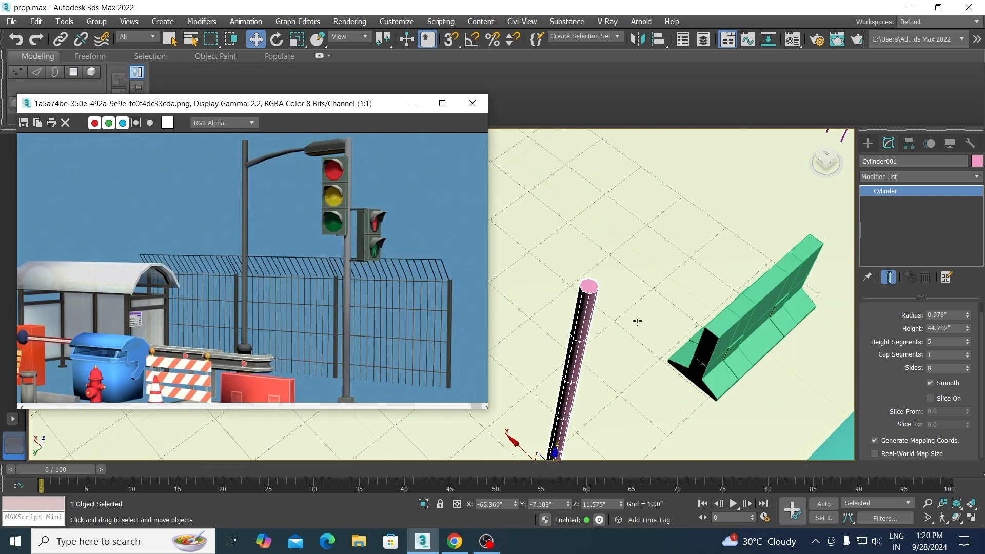
pyautogui.keyDown('alt'); pyautogui.moveTo(615, 301); pyautogui.dragTo(614, 291, button='middle'); pyautogui.keyUp('alt')
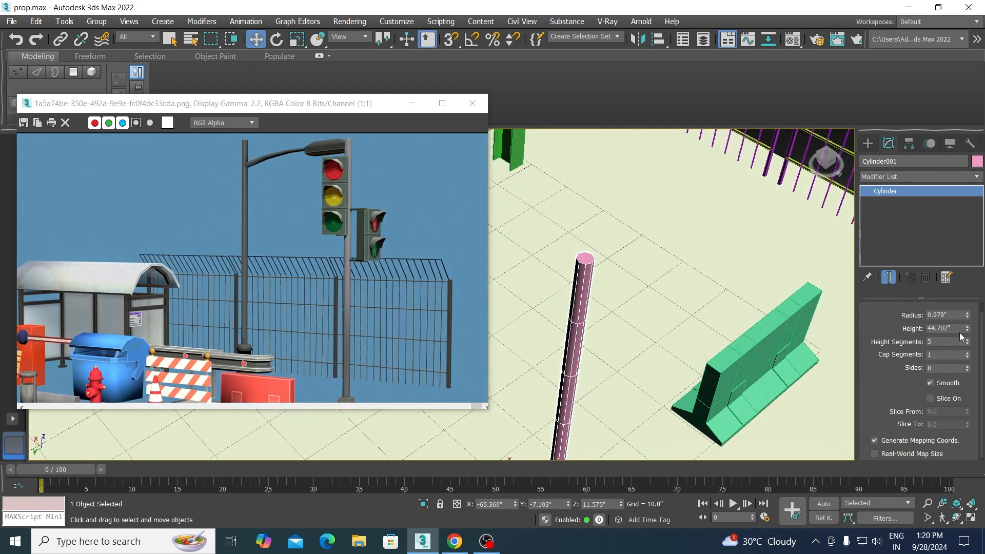
pyautogui.moveTo(967, 329); pyautogui.dragTo(967, 316)
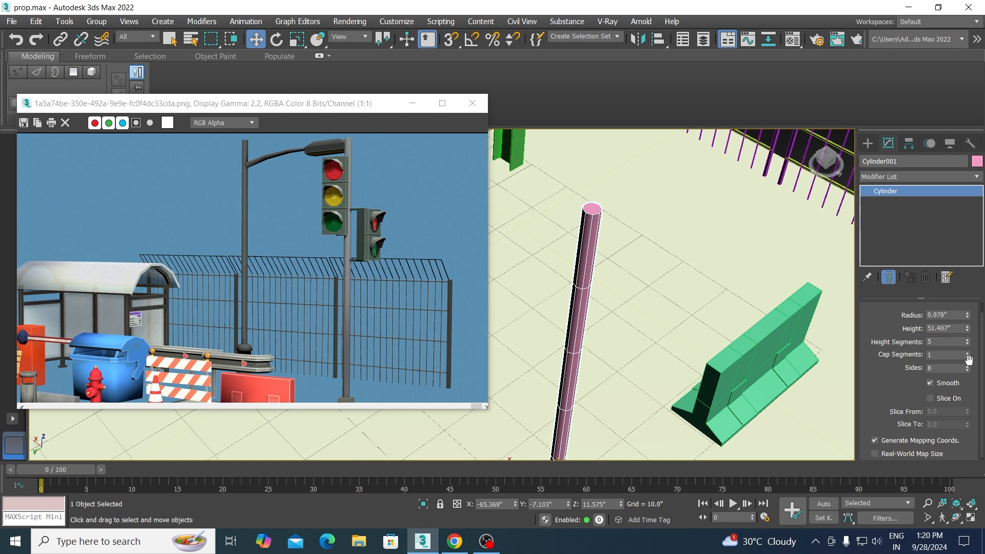
pyautogui.click(967, 366)
pyautogui.click(967, 367)
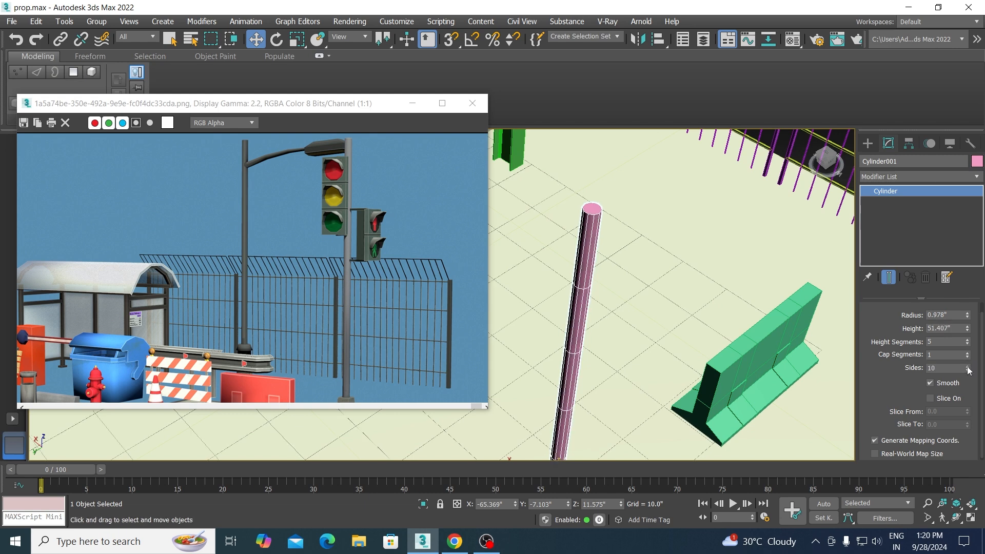
pyautogui.click(967, 366)
pyautogui.click(968, 369)
# Convert the pole cylinder to an Editable Poly and enlarge the traffic light in the reference image
pyautogui.rightClick(594, 249)
pyautogui.moveTo(675, 386)
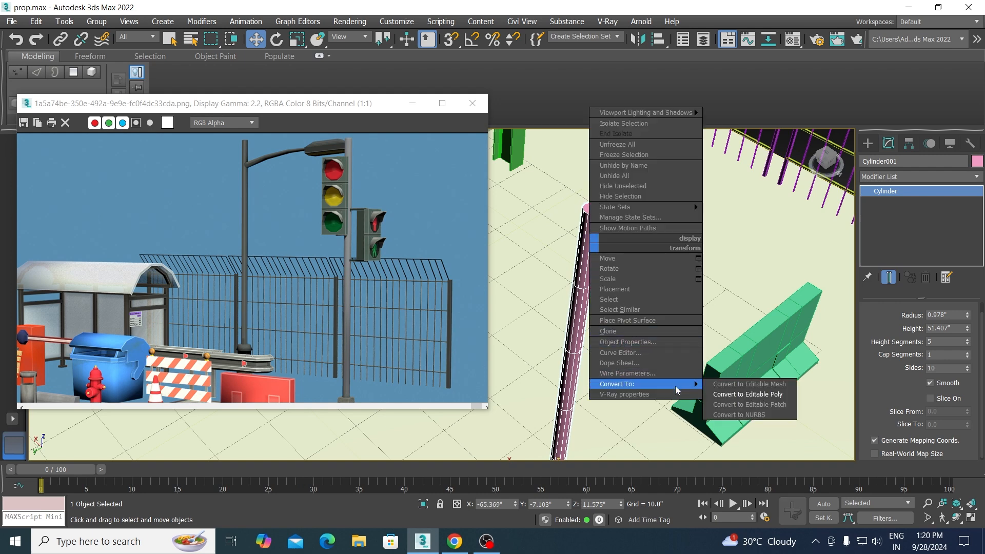
pyautogui.click(739, 392)
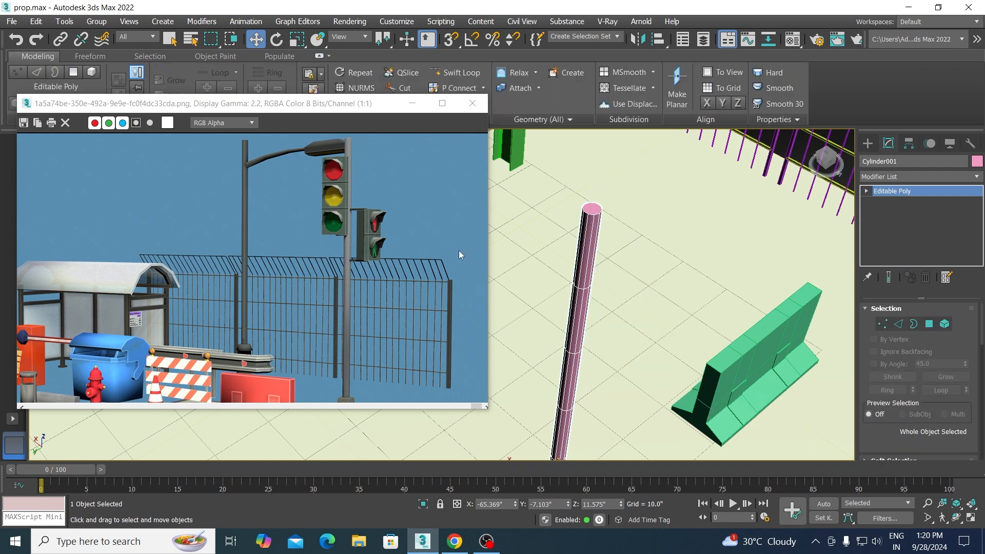
pyautogui.scroll(1, 426, 239)
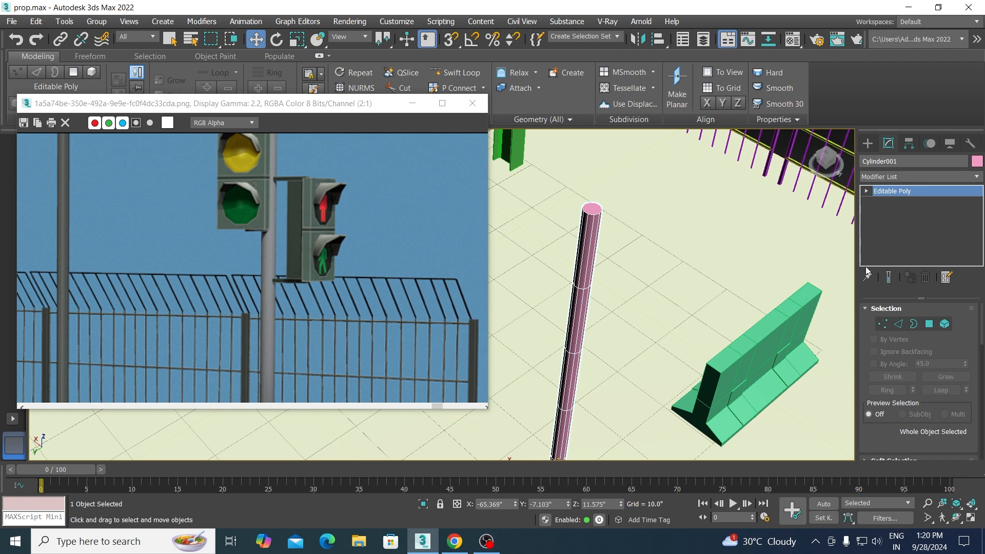
# Lengthen the traffic-light pole by moving its top ring of vertices upward in the Left view
pyautogui.click(869, 141)
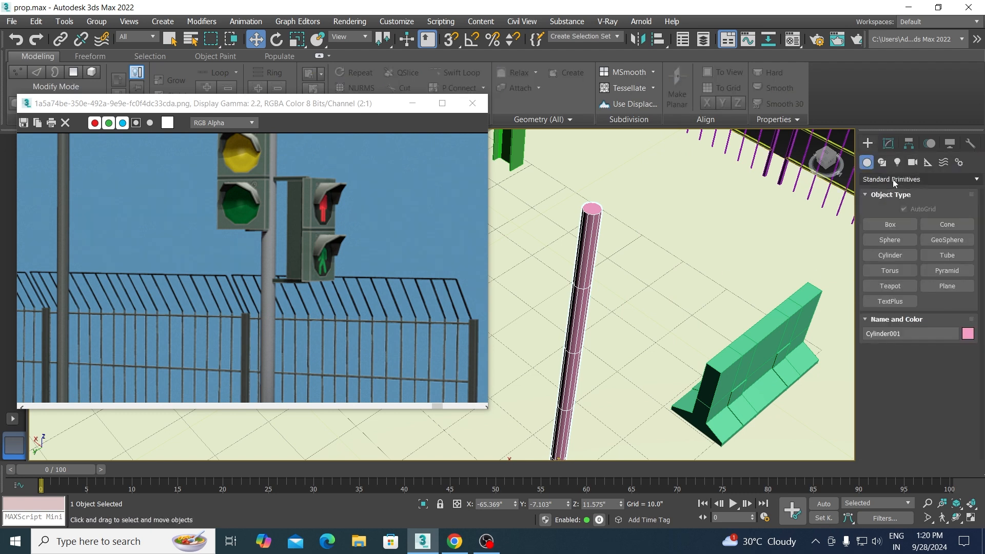
pyautogui.click(882, 162)
pyautogui.click(889, 239)
pyautogui.hotkey('alt', 'w')
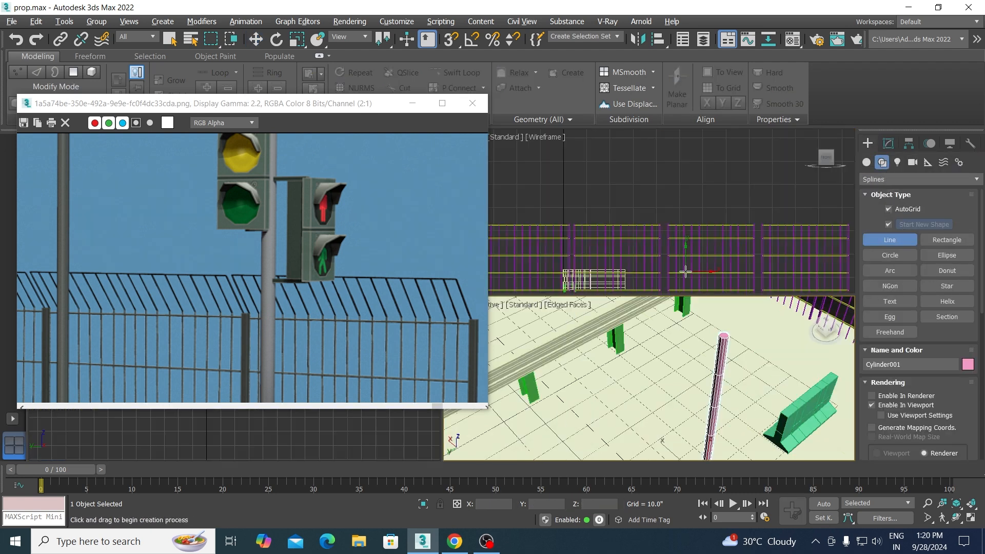
pyautogui.moveTo(403, 436); pyautogui.dragTo(376, 438, button='middle')
pyautogui.hotkey('alt', 'w')
pyautogui.press('z')
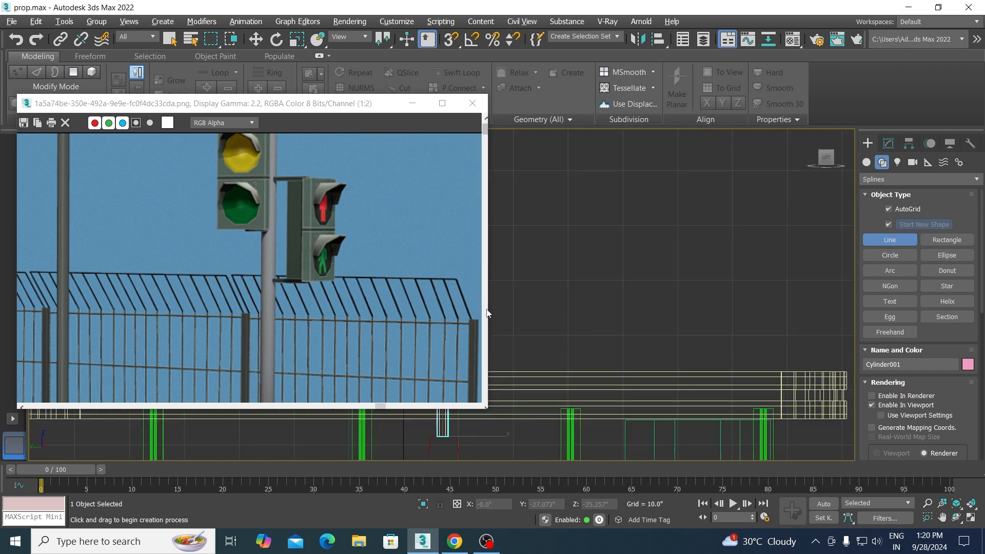
pyautogui.scroll(-2, 485, 313)
pyautogui.moveTo(530, 309); pyautogui.dragTo(632, 322, button='middle')
pyautogui.scroll(2, 626, 244)
pyautogui.moveTo(623, 240); pyautogui.dragTo(669, 332, button='middle')
pyautogui.press('w')
pyautogui.press('1')
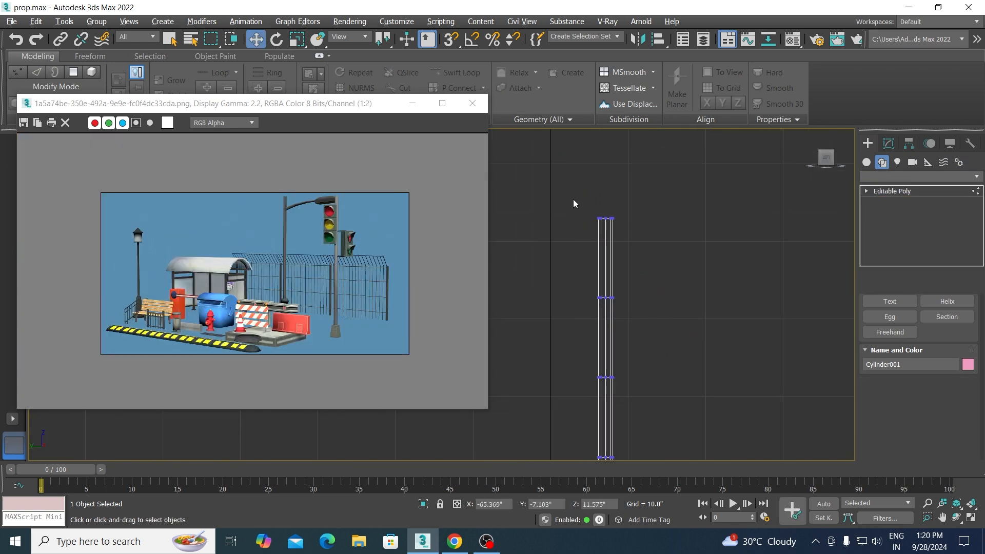
pyautogui.moveTo(583, 200); pyautogui.dragTo(649, 241)
pyautogui.moveTo(607, 191); pyautogui.dragTo(605, 132)
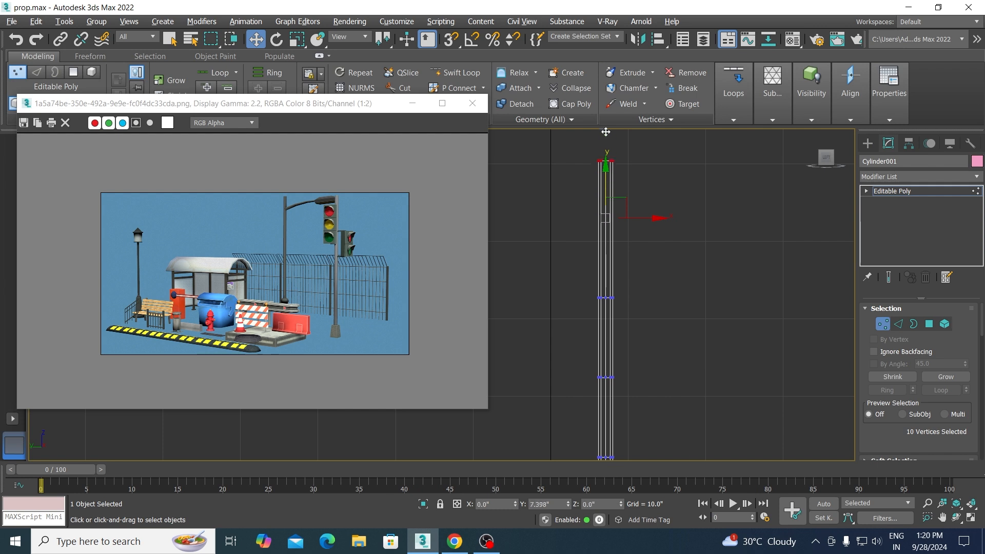
pyautogui.click(939, 192)
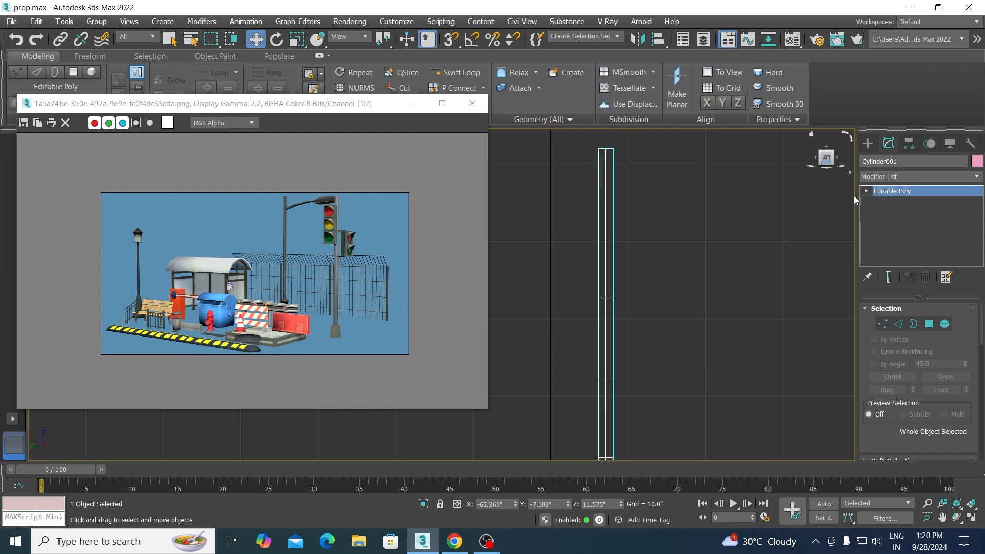
# Draw a C-shaped line bracket near the pole's upper end, its back on the pole's edge, and adjust the lower arm's end vertex
pyautogui.click(867, 144)
pyautogui.click(889, 240)
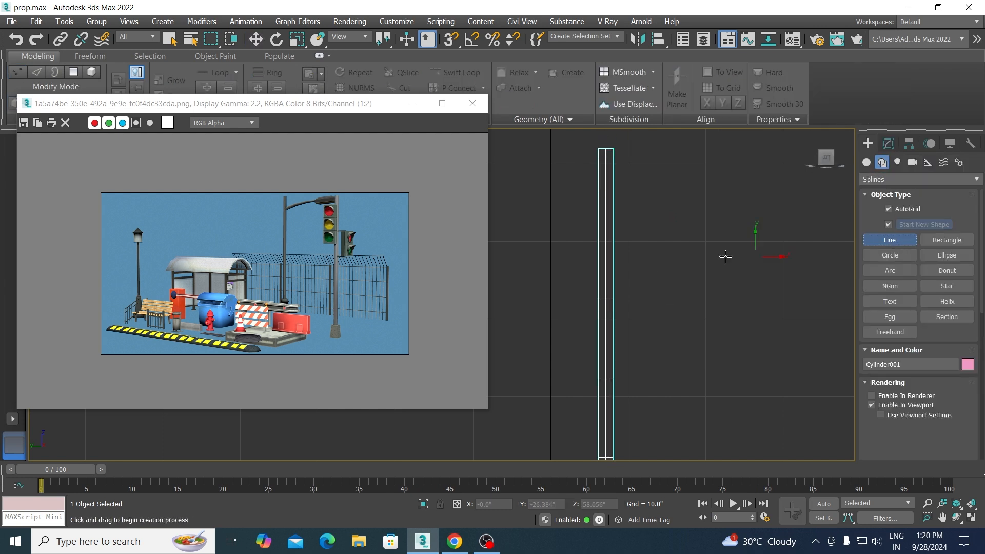
pyautogui.scroll(2, 686, 259)
pyautogui.moveTo(654, 238); pyautogui.dragTo(681, 257, button='middle')
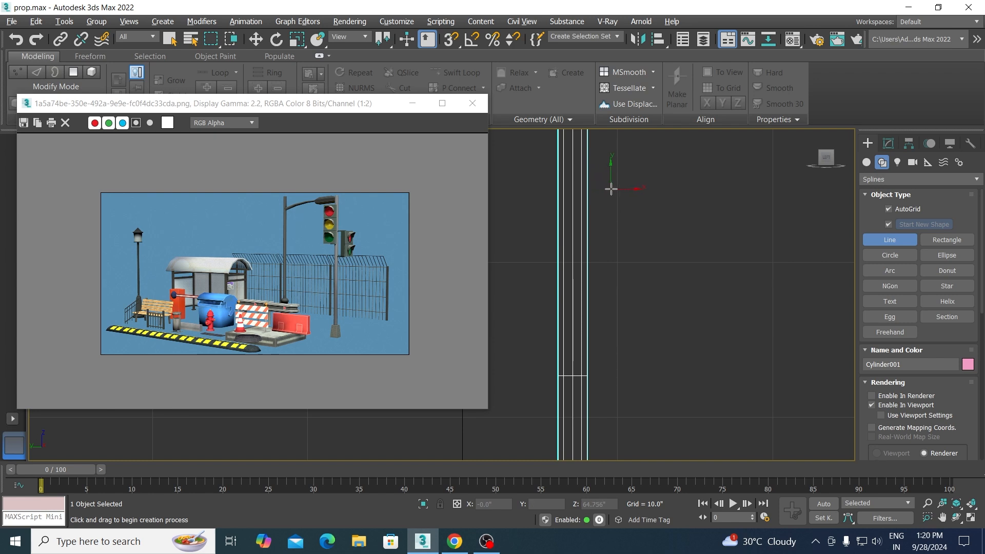
pyautogui.click(633, 185)
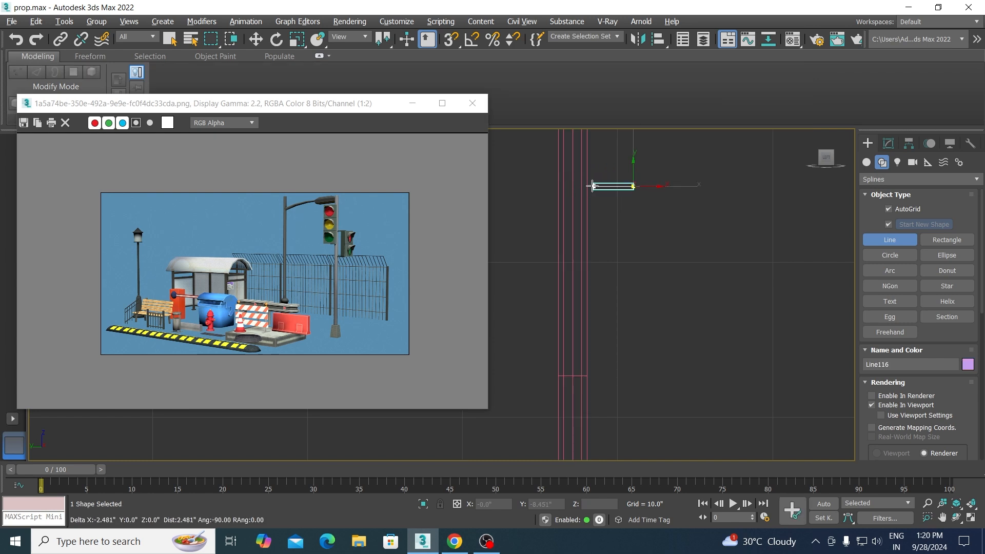
pyautogui.click(587, 186)
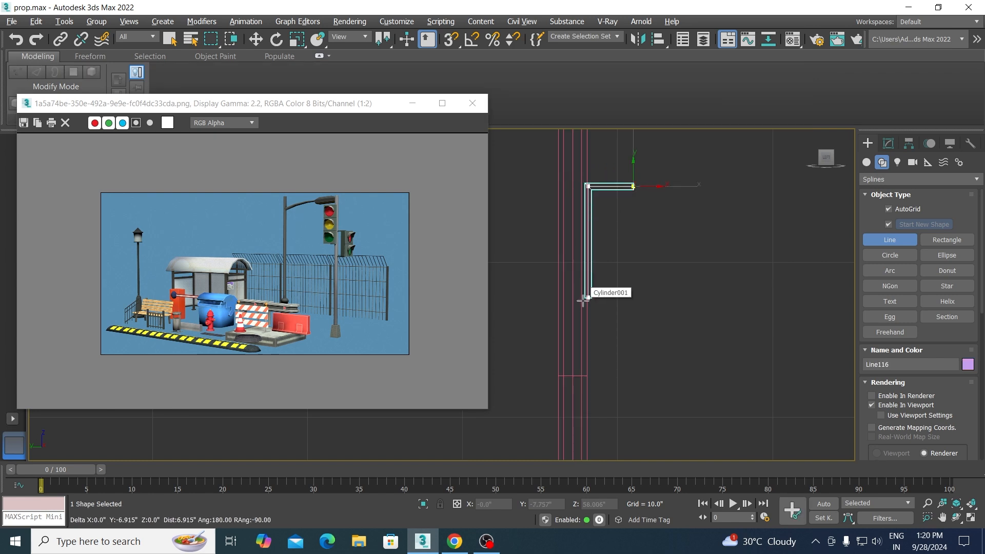
pyautogui.click(588, 306)
pyautogui.click(633, 308)
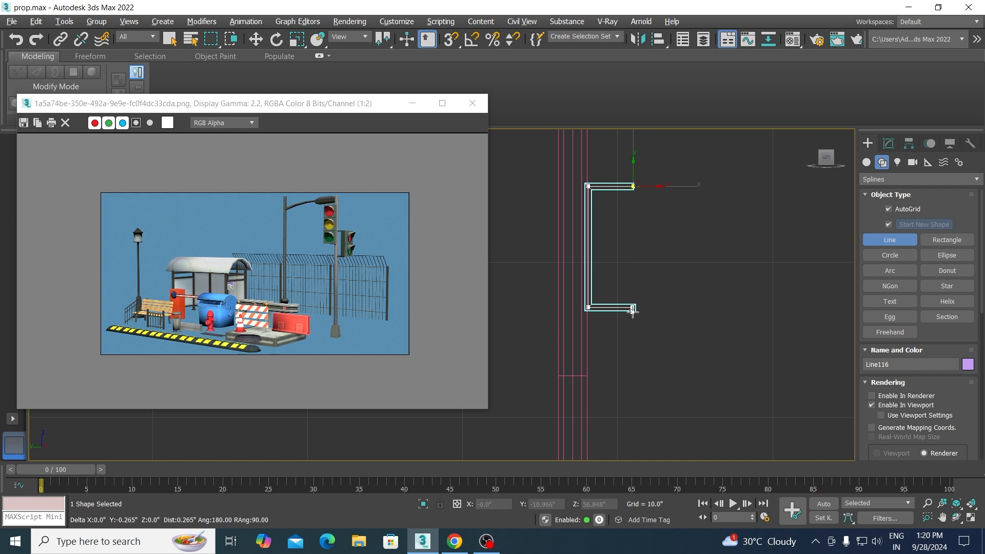
pyautogui.rightClick(710, 354)
pyautogui.rightClick(713, 361)
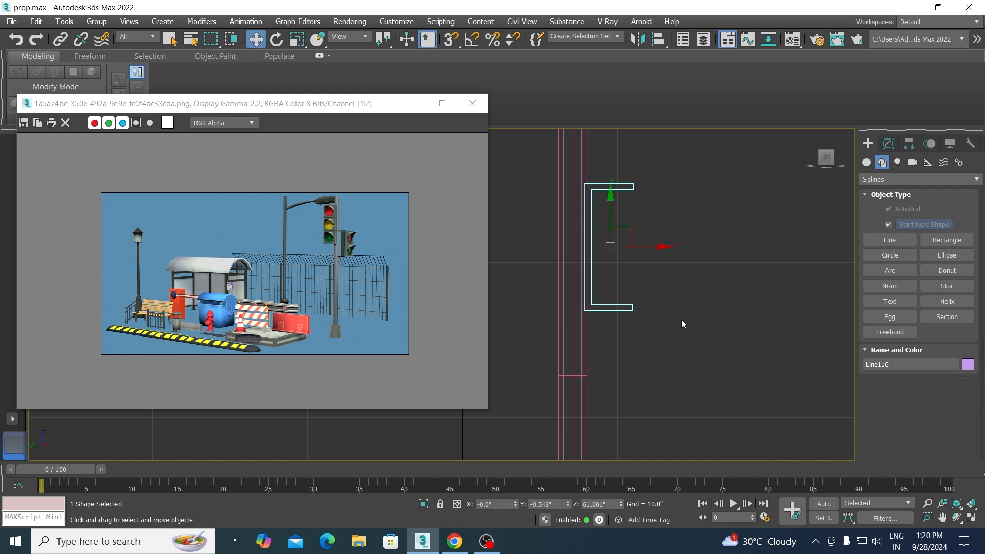
pyautogui.press('1')
pyautogui.moveTo(619, 288); pyautogui.dragTo(665, 353)
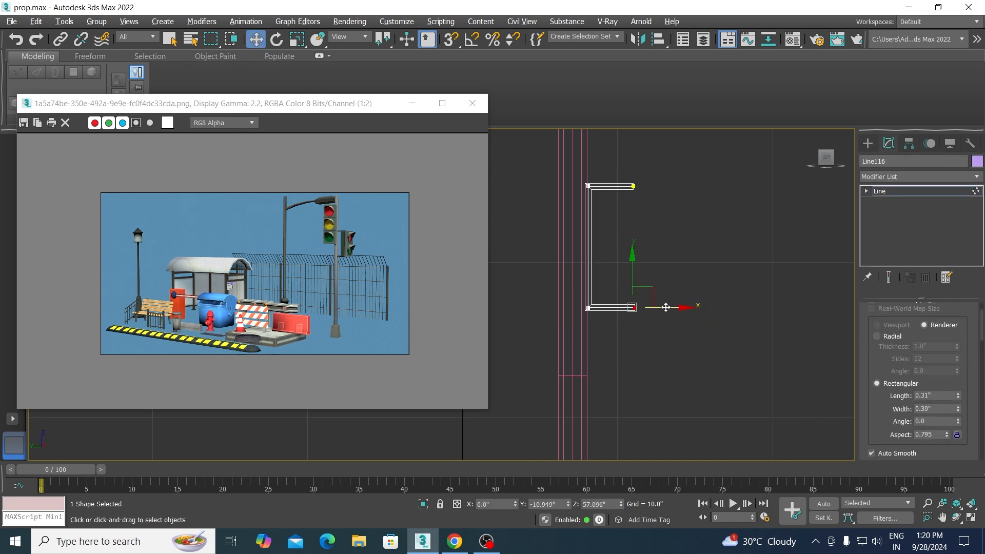
# Move the C-shaped bracket about -67.5" along X to bring it over to the pole in the perspective view
pyautogui.hotkey('alt', 'w')
pyautogui.scroll(-2, 768, 374)
pyautogui.hotkey('alt', 'w')
pyautogui.scroll(-10, 747, 350)
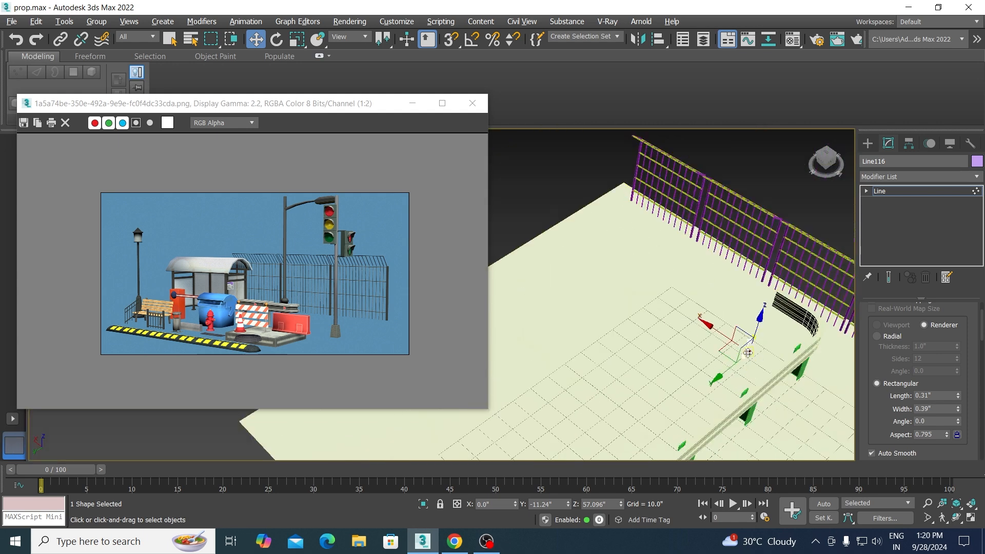
pyautogui.scroll(5, 746, 350)
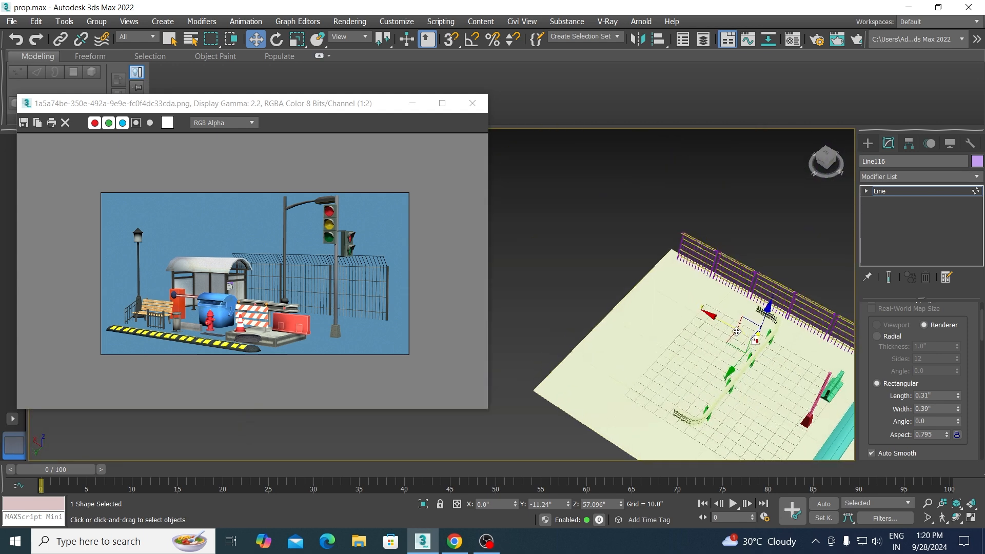
pyautogui.click(908, 192)
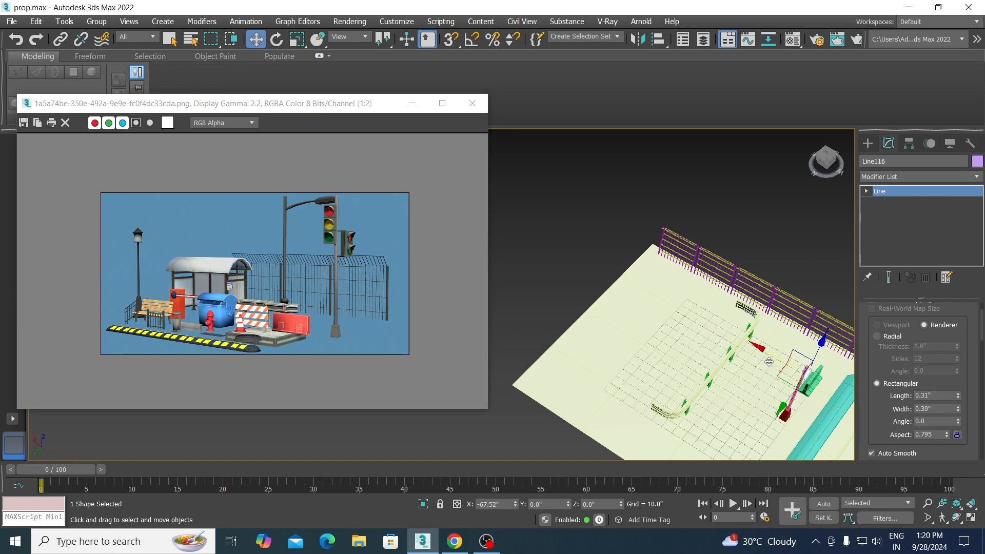
pyautogui.scroll(10, 744, 354)
pyautogui.scroll(-10, 683, 339)
pyautogui.scroll(10, 669, 339)
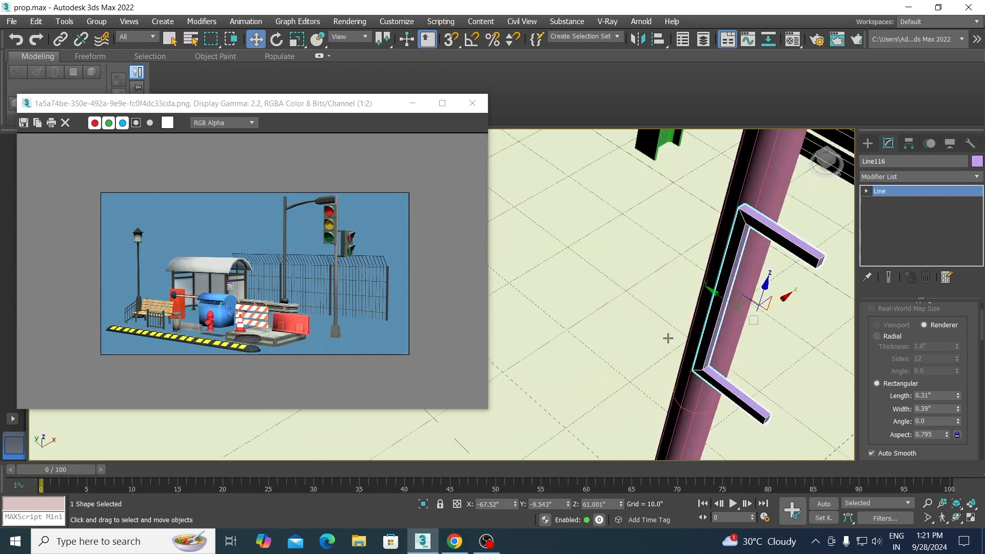
# Shift the bracket about 2.4" along X to line it up with the middle of the pole
pyautogui.keyDown('alt'); pyautogui.moveTo(669, 339); pyautogui.dragTo(692, 321, button='middle'); pyautogui.keyUp('alt')
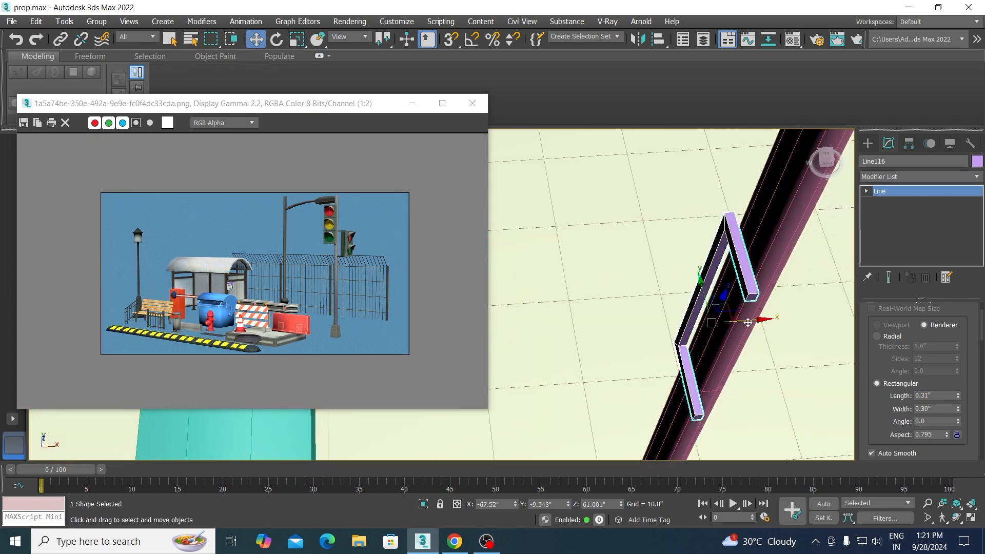
pyautogui.moveTo(749, 321); pyautogui.dragTo(813, 312)
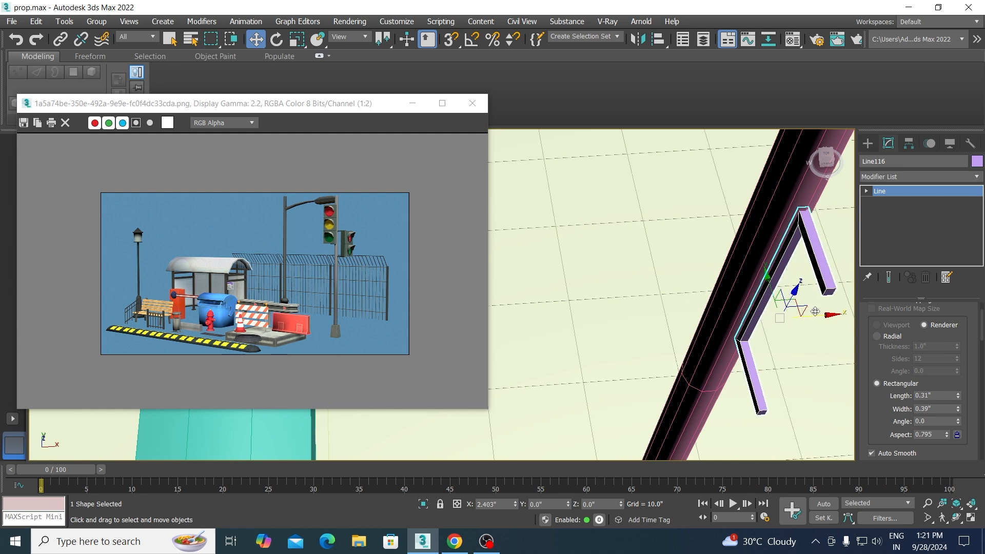
pyautogui.keyDown('alt'); pyautogui.moveTo(813, 312); pyautogui.dragTo(754, 292, button='middle'); pyautogui.keyUp('alt')
# Check the pedestrian signal in the reference image, then create a box about 6.8" by 9.7" and 21.5" high on the ground beside the pole
pyautogui.scroll(2, 327, 211)
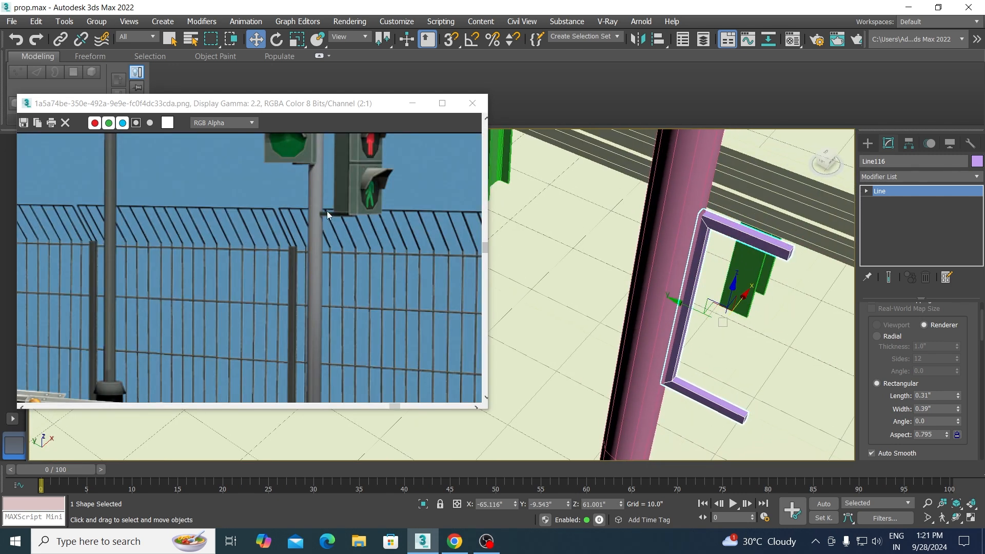
pyautogui.moveTo(363, 202); pyautogui.dragTo(358, 238, button='middle')
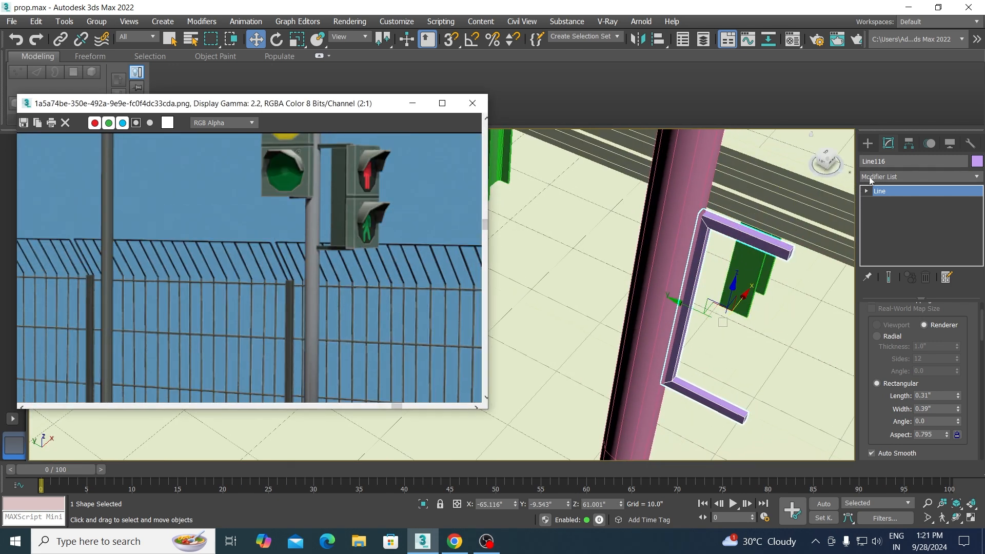
pyautogui.click(867, 144)
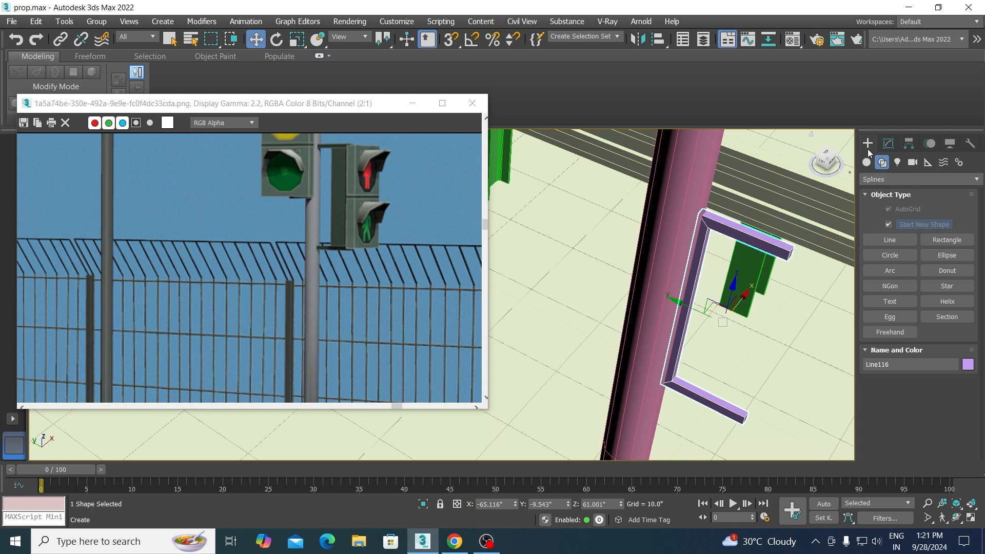
pyautogui.click(891, 255)
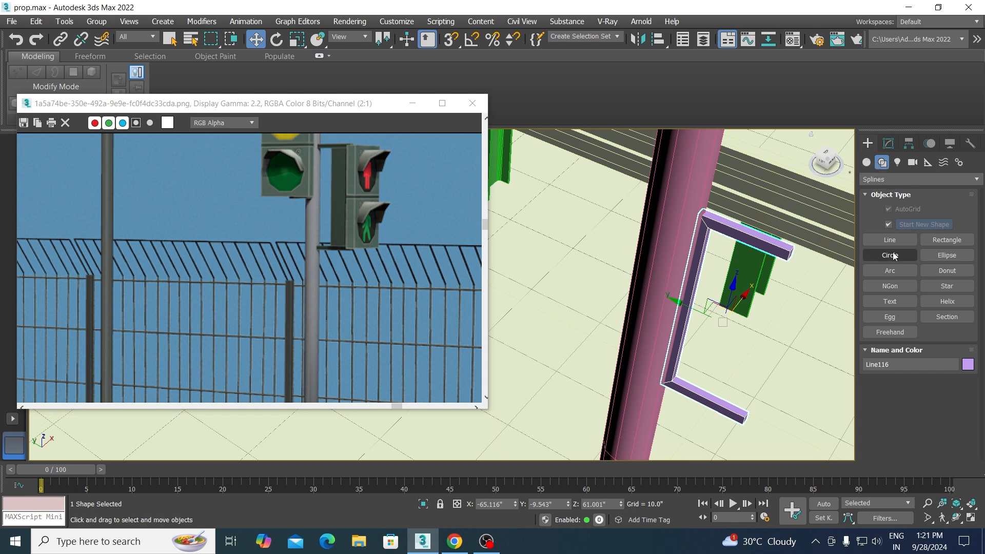
pyautogui.click(866, 163)
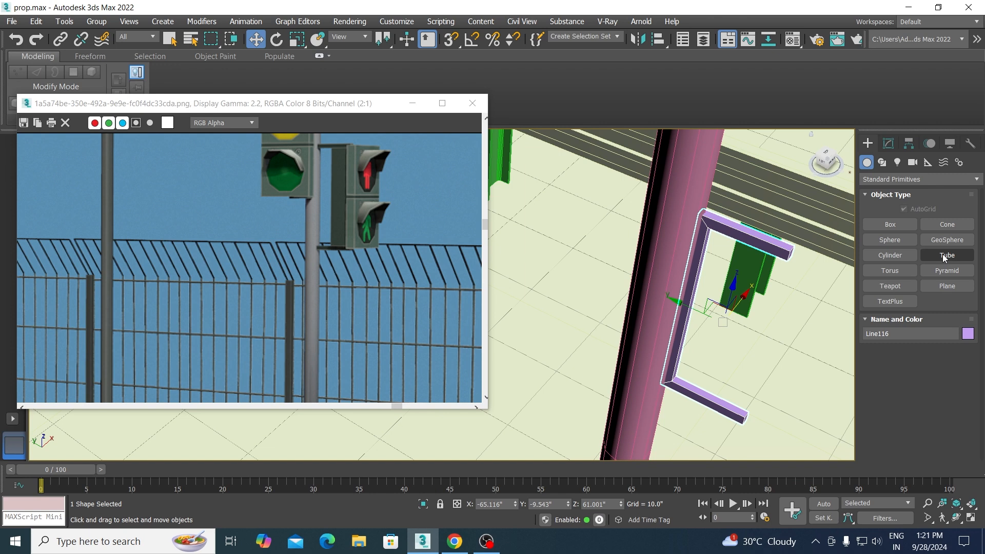
pyautogui.click(901, 228)
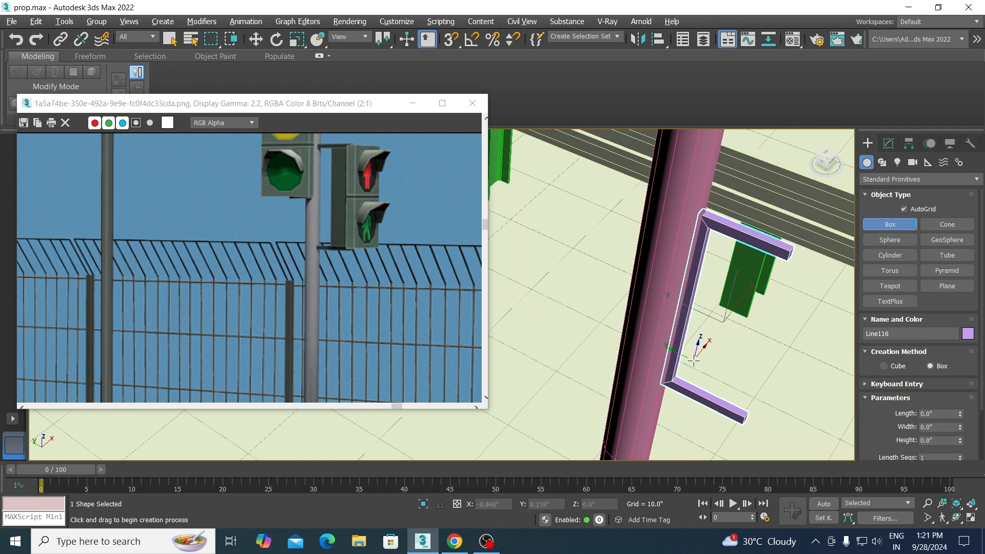
pyautogui.keyDown('alt'); pyautogui.moveTo(693, 360); pyautogui.dragTo(697, 319, button='middle'); pyautogui.keyUp('alt')
pyautogui.scroll(-4, 721, 393)
pyautogui.scroll(-4, 675, 359)
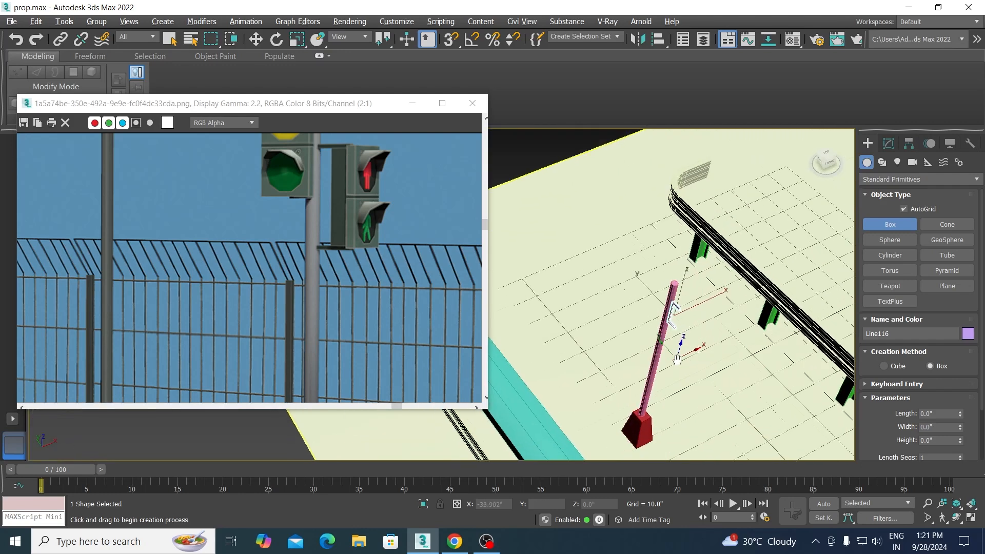
pyautogui.moveTo(662, 451); pyautogui.dragTo(695, 455)
pyautogui.keyDown('alt'); pyautogui.moveTo(702, 387); pyautogui.dragTo(690, 367, button='middle'); pyautogui.keyUp('alt')
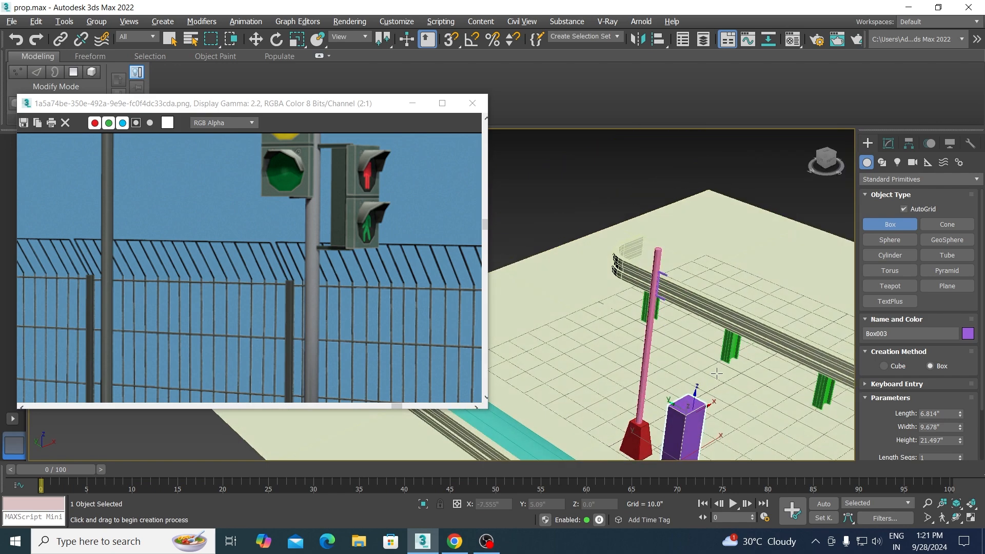
# Scale the box uniformly to about 44% and raise it to about Z 56", level with the bracket
pyautogui.press('w')
pyautogui.moveTo(686, 420); pyautogui.dragTo(686, 326)
pyautogui.keyDown('alt'); pyautogui.moveTo(693, 349); pyautogui.dragTo(702, 319, button='middle'); pyautogui.keyUp('alt')
pyautogui.scroll(3, 702, 323)
pyautogui.press('r')
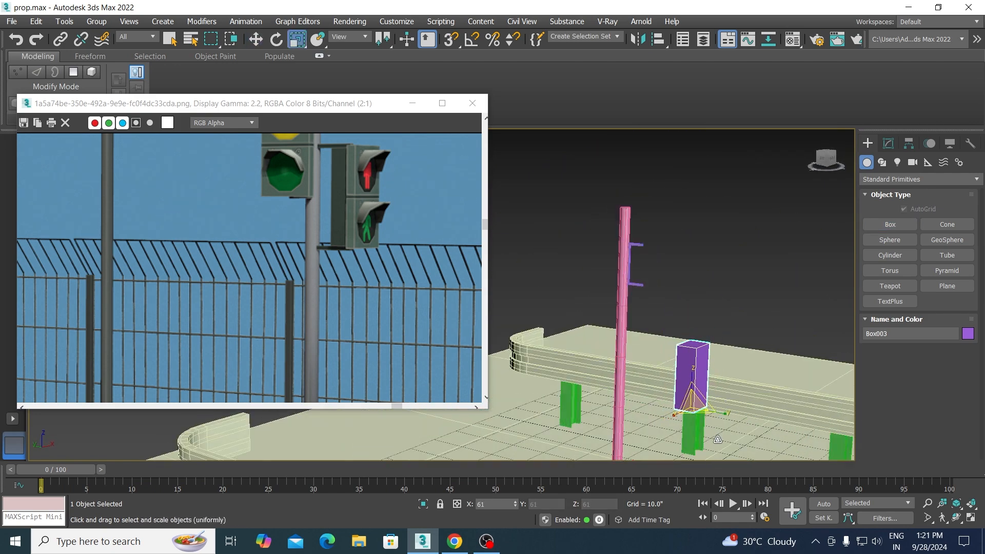
pyautogui.press('w')
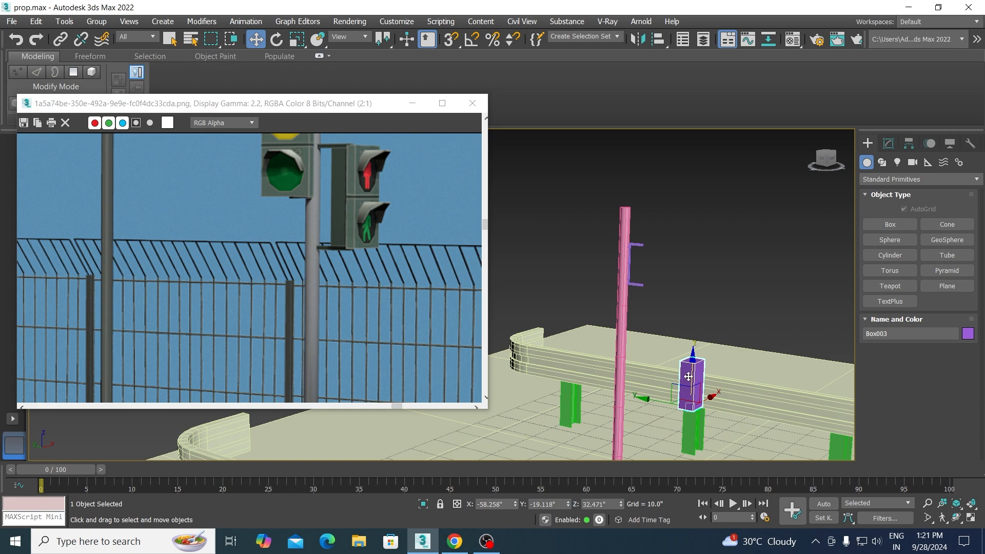
pyautogui.moveTo(691, 276); pyautogui.dragTo(692, 258)
pyautogui.keyDown('alt'); pyautogui.moveTo(695, 270); pyautogui.dragTo(697, 302, button='middle'); pyautogui.keyUp('alt')
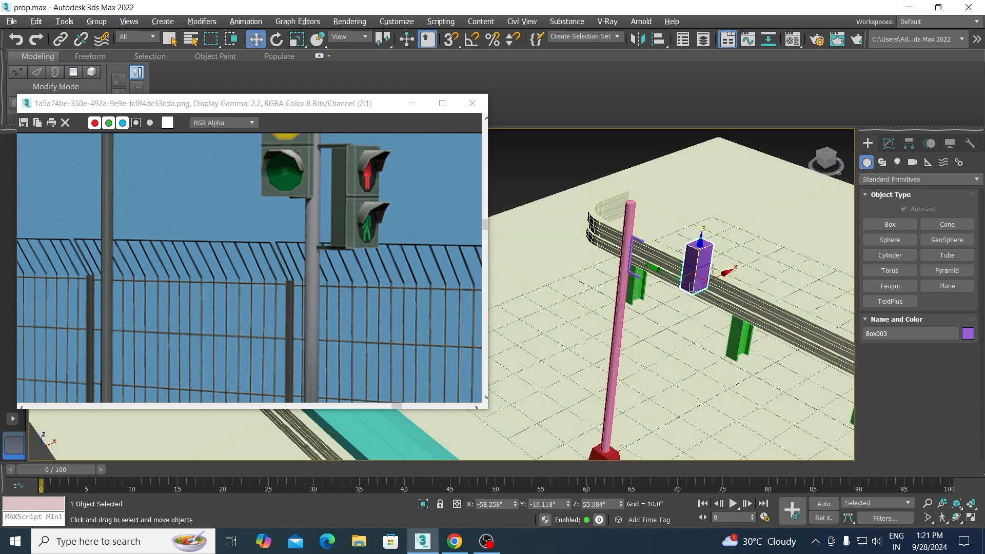
pyautogui.click(488, 542)
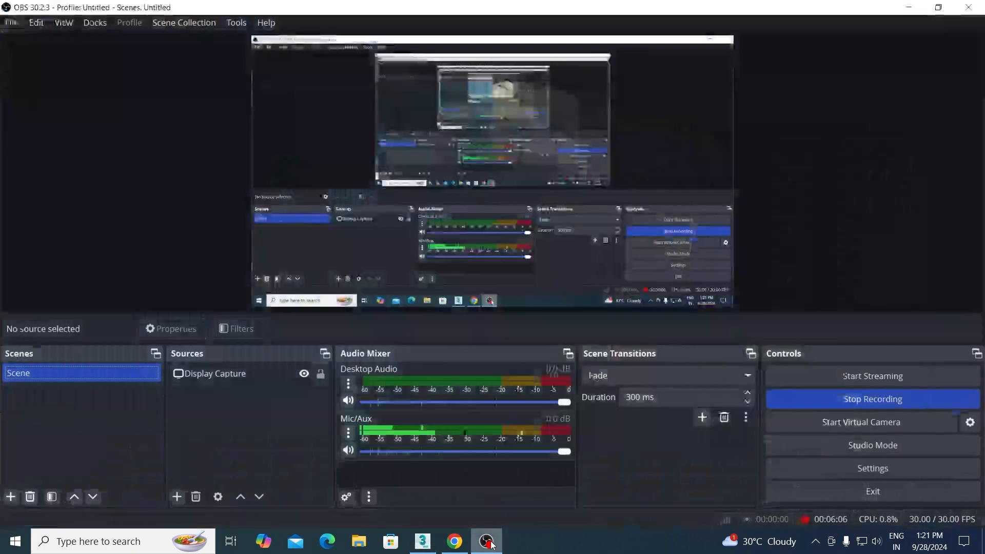
pyautogui.click(488, 542)
# Move the box along Y to about -10.6" and shift it along X so it sits against the bracket's arms
pyautogui.scroll(6, 612, 365)
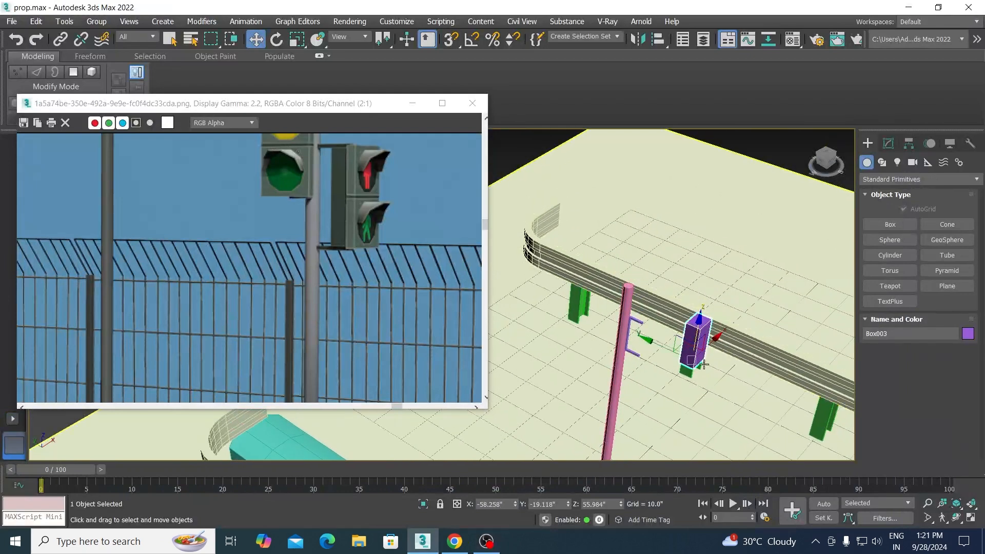
pyautogui.scroll(-5, 613, 365)
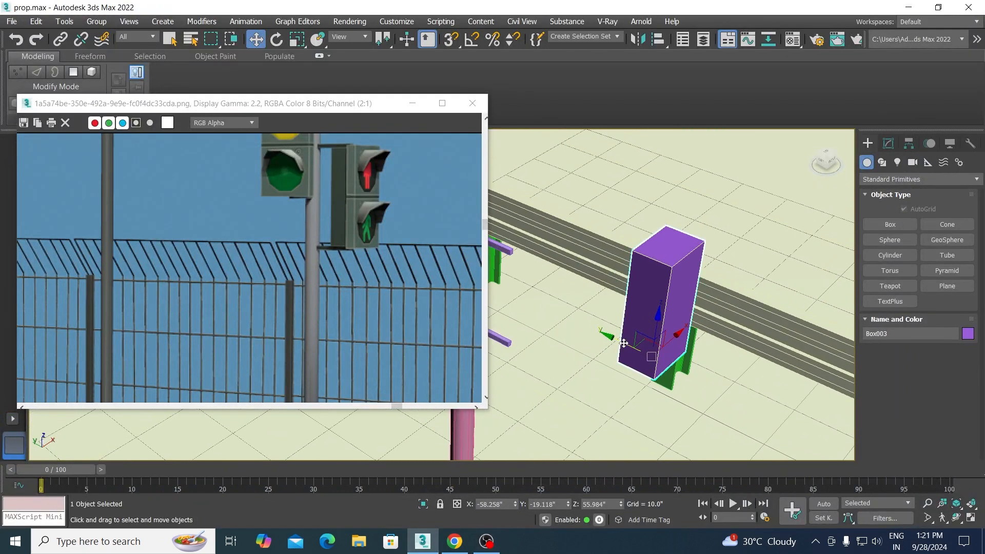
pyautogui.moveTo(624, 342); pyautogui.dragTo(534, 314)
pyautogui.scroll(3, 534, 314)
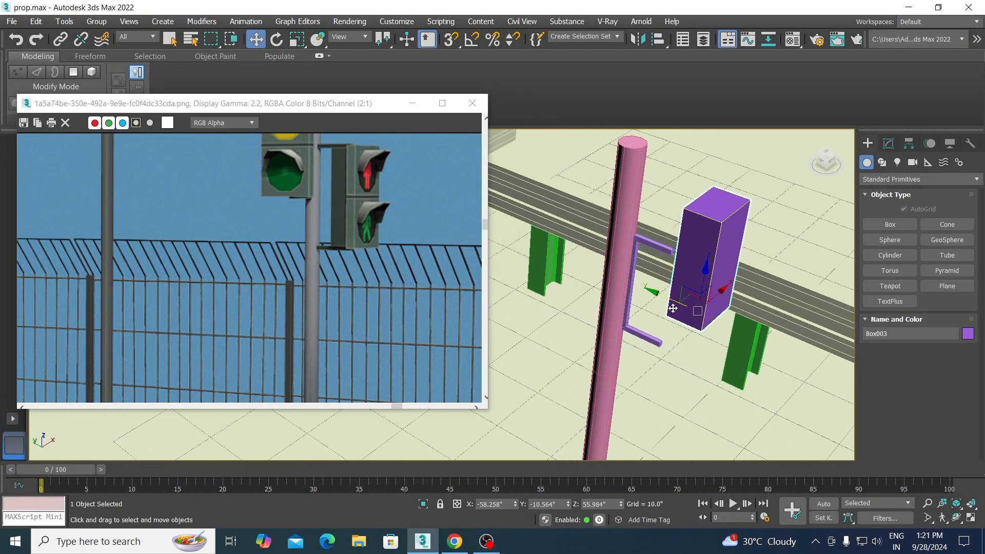
pyautogui.moveTo(723, 293); pyautogui.dragTo(670, 323)
pyautogui.keyDown('alt'); pyautogui.moveTo(670, 323); pyautogui.dragTo(627, 340, button='middle'); pyautogui.keyUp('alt')
pyautogui.scroll(-4, 636, 331)
pyautogui.scroll(6, 638, 330)
pyautogui.press('r')
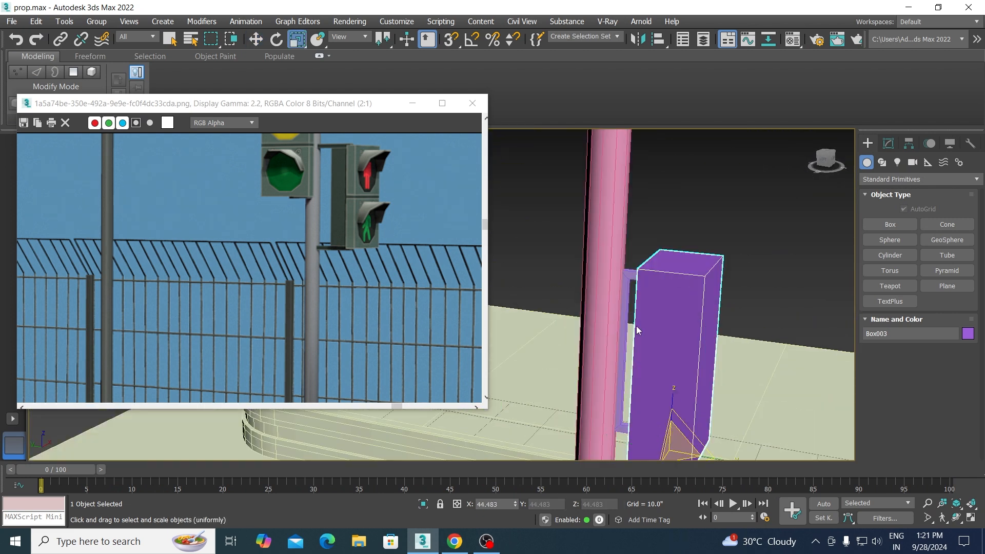
# Scale the box along Z to about 36% and raise it to about Z 56.7", between the bracket's arms
pyautogui.moveTo(673, 401); pyautogui.dragTo(677, 411)
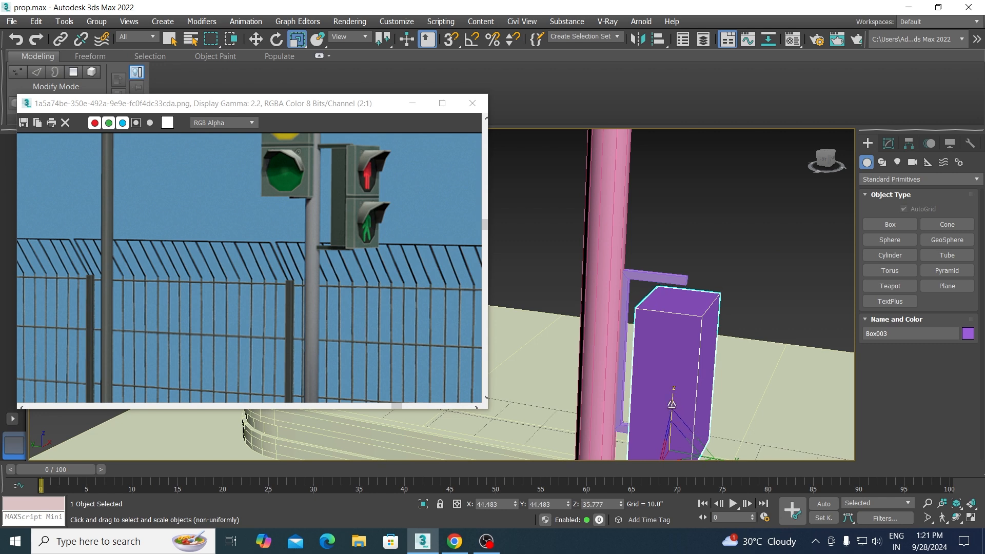
pyautogui.moveTo(677, 411)
pyautogui.keyDown('alt'); pyautogui.mouseDown(button='middle')
pyautogui.moveTo(698, 388)
pyautogui.moveTo(686, 419)
pyautogui.mouseUp(button='middle'); pyautogui.keyUp('alt')
pyautogui.press('w')
pyautogui.moveTo(672, 417); pyautogui.dragTo(672, 402)
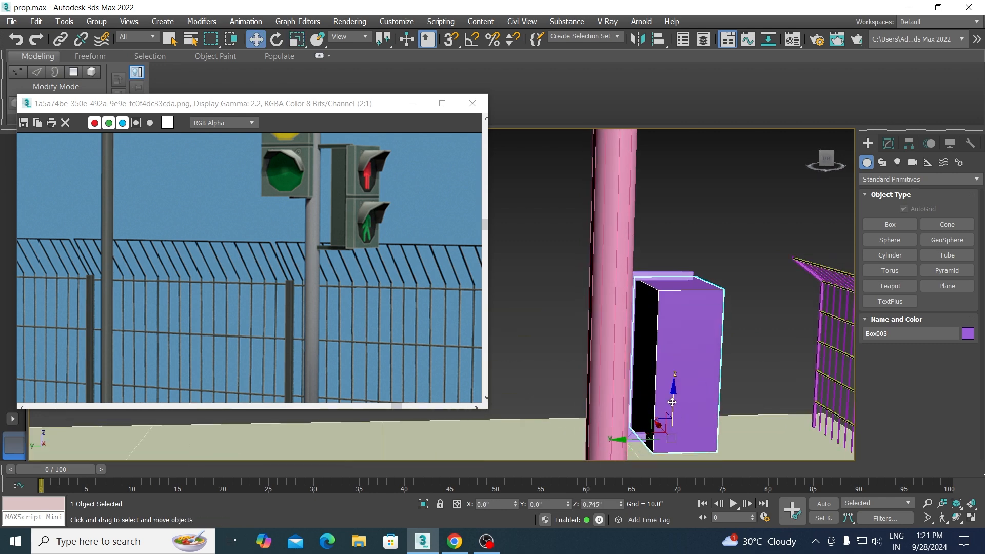
pyautogui.keyDown('alt'); pyautogui.moveTo(714, 399); pyautogui.dragTo(670, 356, button='middle'); pyautogui.keyUp('alt')
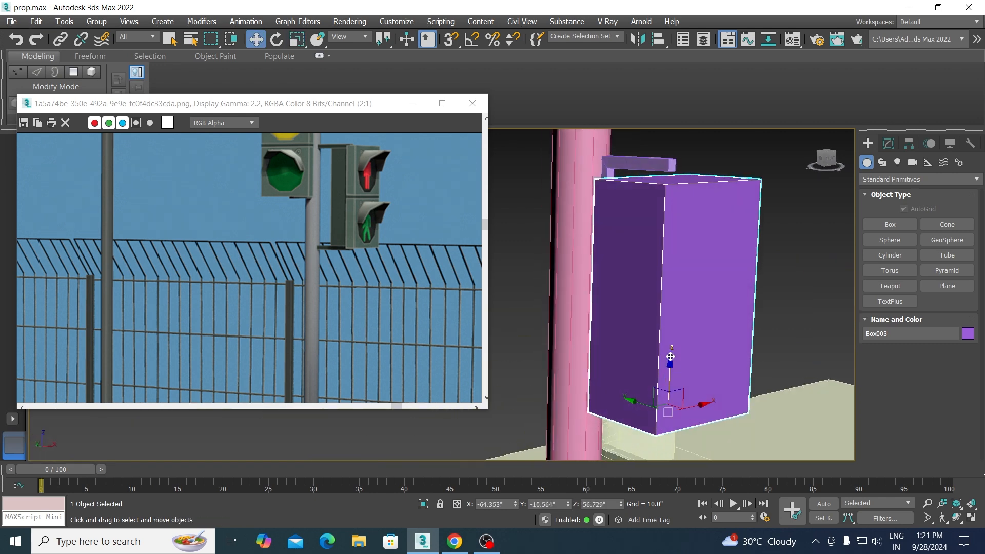
# Convert the box to an editable poly and raise its bottom vertices to about Z 57.2"
pyautogui.rightClick(671, 357)
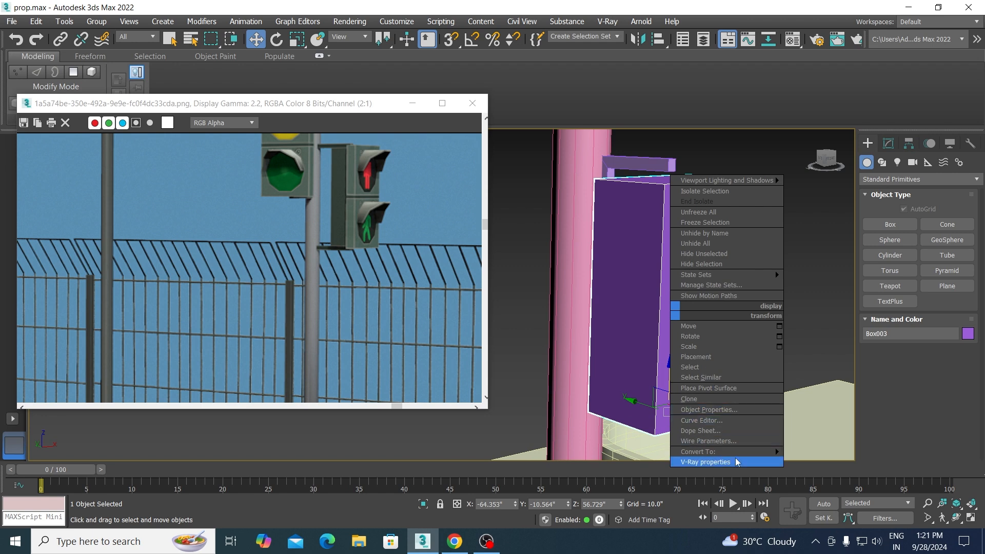
pyautogui.moveTo(734, 458)
pyautogui.click(835, 462)
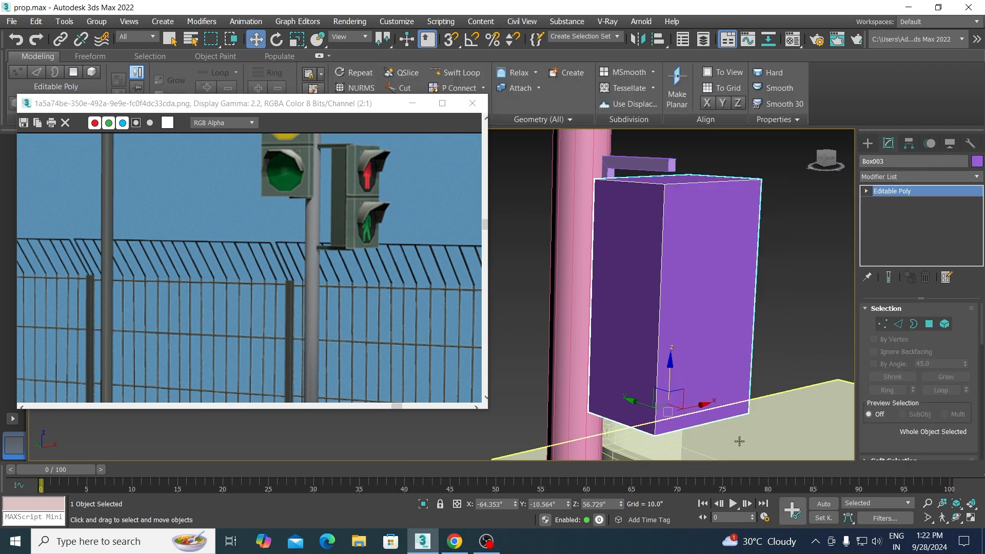
pyautogui.press('1')
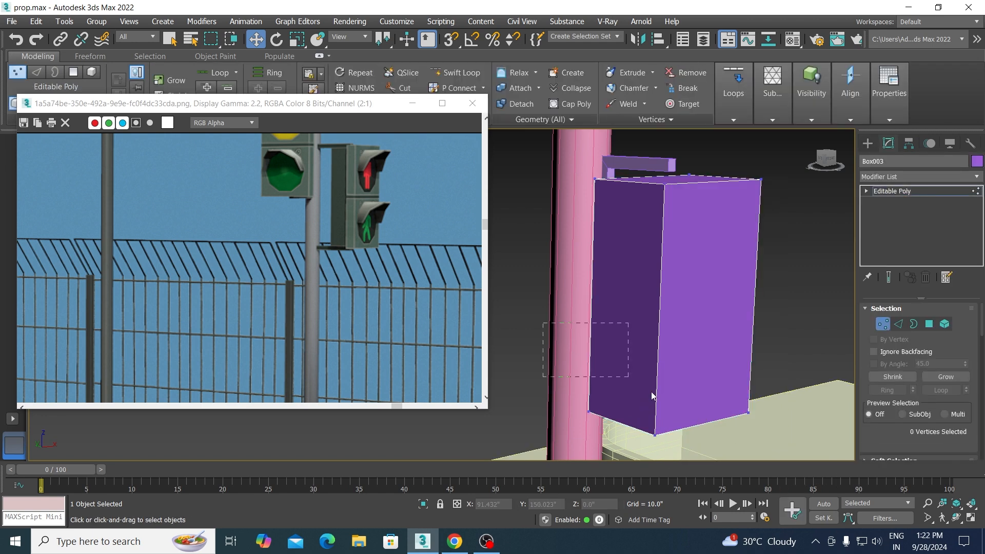
pyautogui.moveTo(651, 392); pyautogui.dragTo(879, 500)
pyautogui.moveTo(675, 388); pyautogui.dragTo(694, 380)
# Raise the box's top vertices to about Z 64.8" and move one side's vertices inward to about X -63.3"
pyautogui.keyDown('alt'); pyautogui.moveTo(695, 380); pyautogui.dragTo(668, 329, button='middle'); pyautogui.keyUp('alt')
pyautogui.scroll(-5, 668, 333)
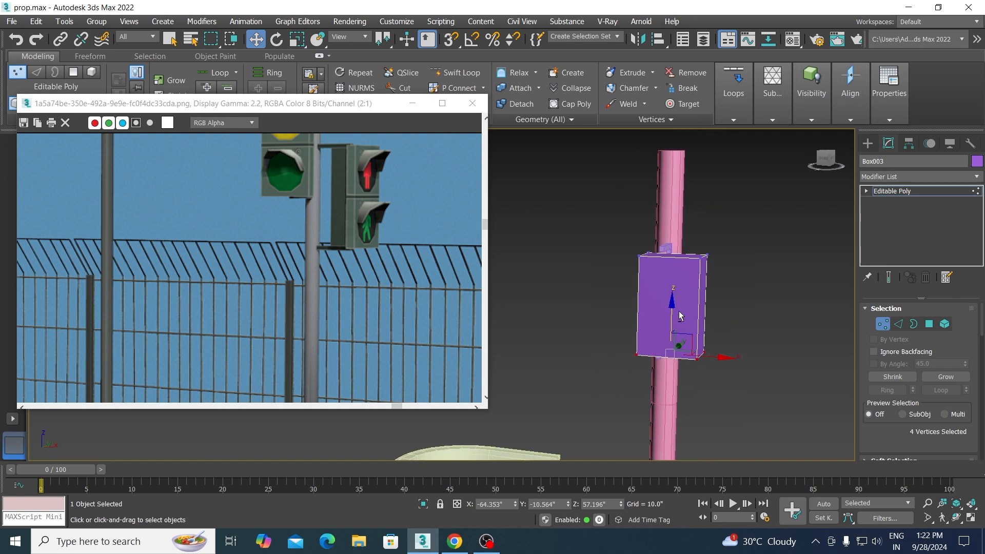
pyautogui.moveTo(764, 285); pyautogui.dragTo(776, 288)
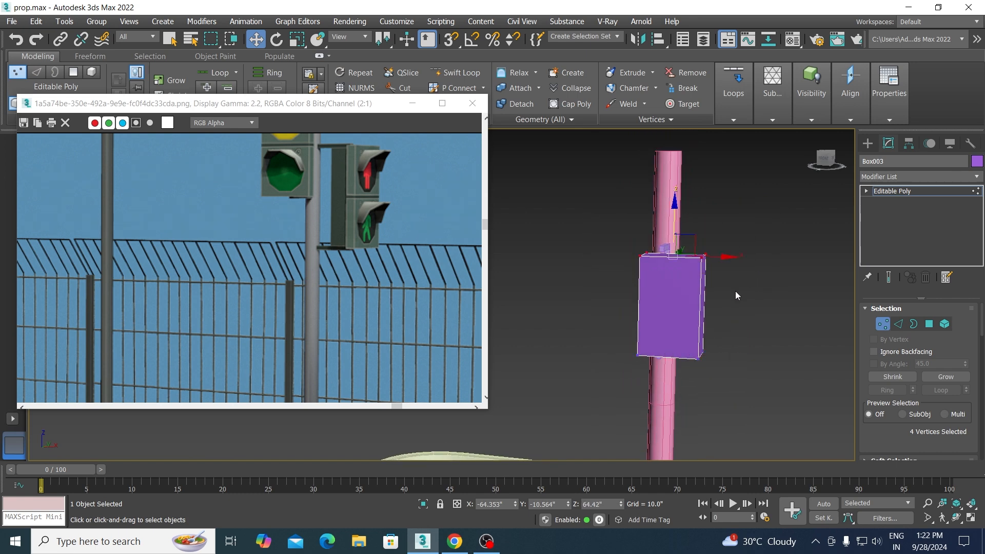
pyautogui.moveTo(674, 222); pyautogui.dragTo(675, 217)
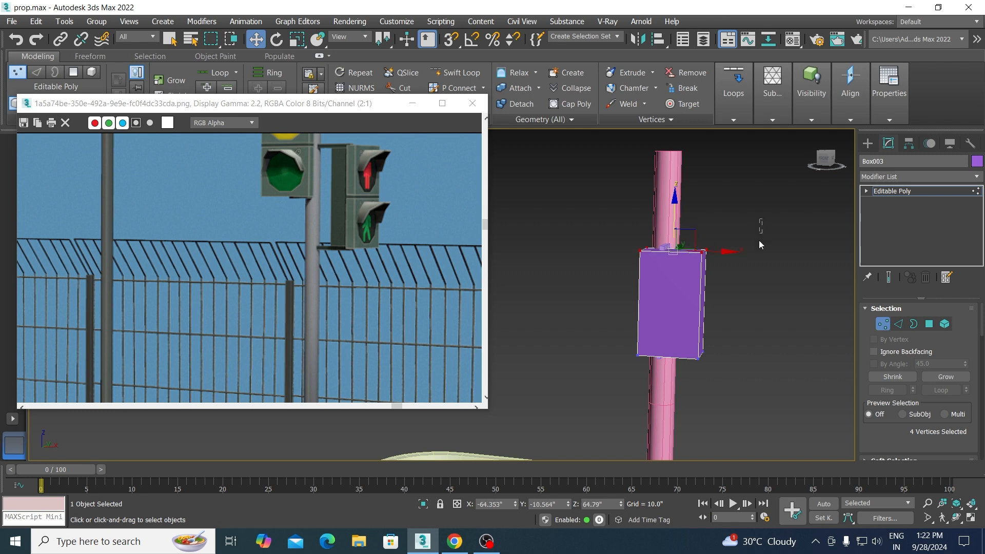
pyautogui.moveTo(697, 385); pyautogui.dragTo(690, 397)
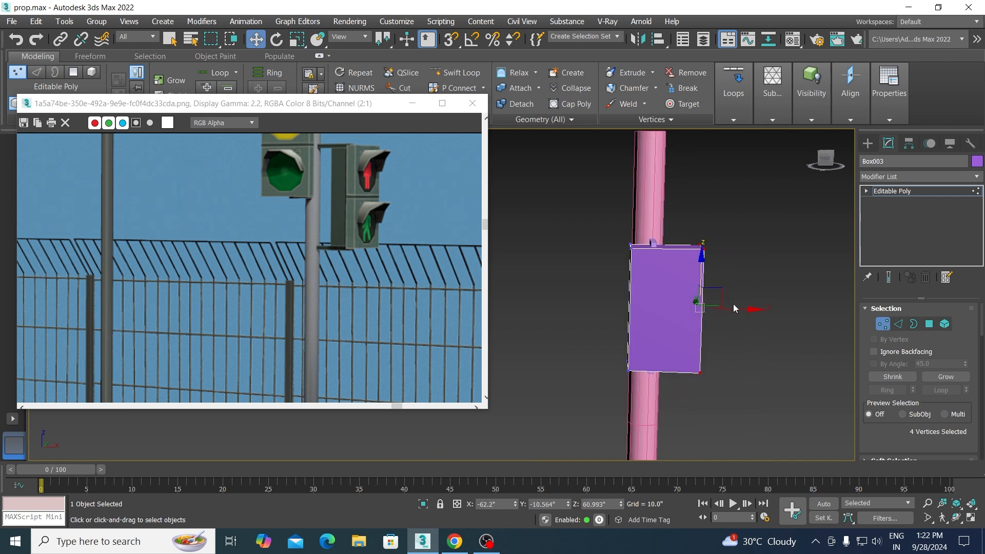
pyautogui.moveTo(737, 308); pyautogui.dragTo(720, 306)
# Move the vertices of the box face farthest from the pole along Y to about -10.6"
pyautogui.keyDown('alt'); pyautogui.moveTo(720, 306); pyautogui.dragTo(803, 281, button='middle'); pyautogui.keyUp('alt')
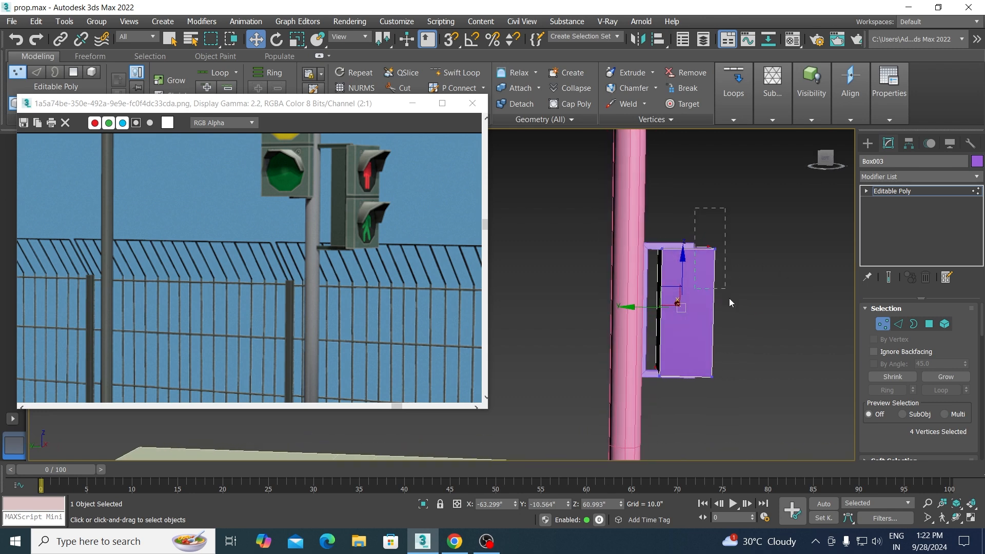
pyautogui.press('F3')
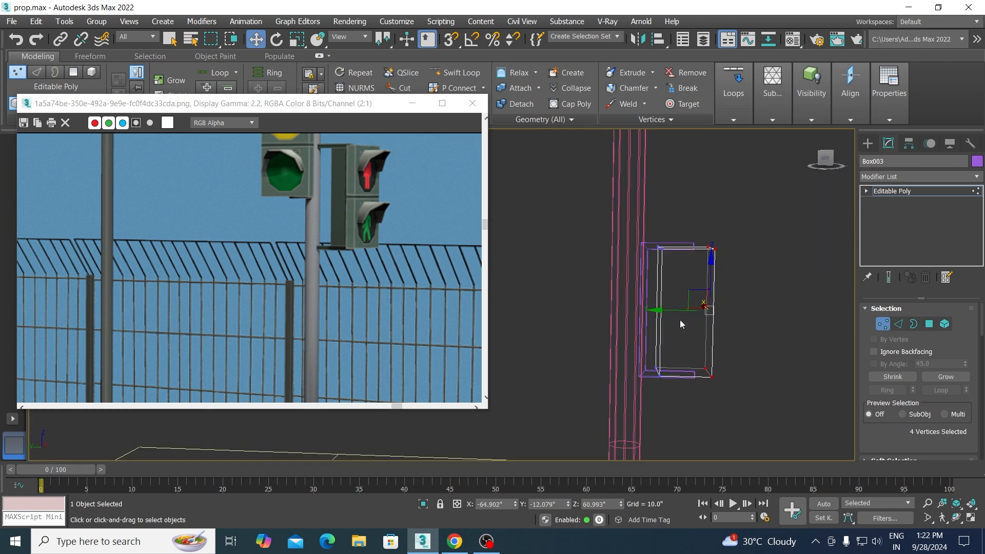
pyautogui.moveTo(675, 310); pyautogui.dragTo(651, 313)
pyautogui.press('F3')
pyautogui.keyDown('alt'); pyautogui.moveTo(710, 312); pyautogui.dragTo(684, 275, button='middle'); pyautogui.keyUp('alt')
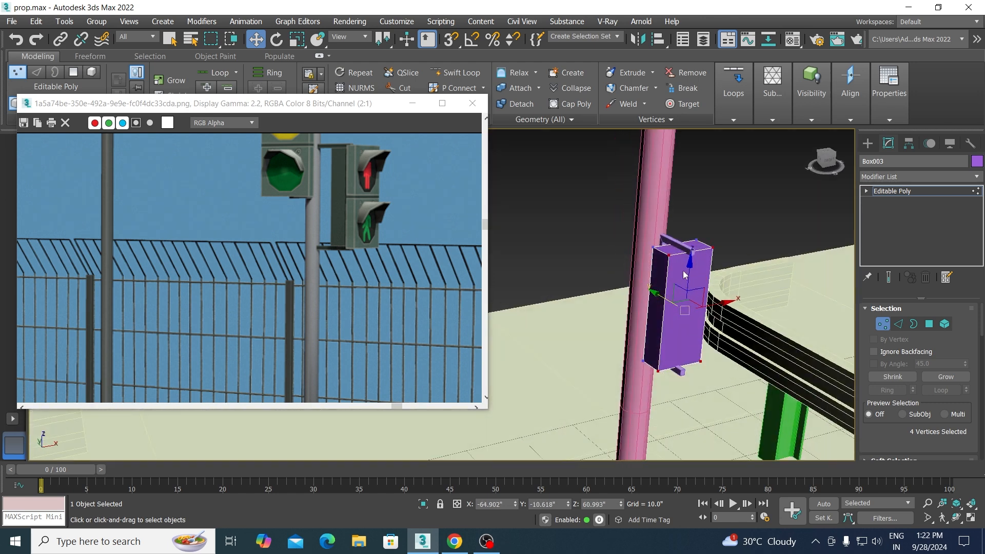
# Extrude the box face farthest from the pole outward along Y to about -11.4", adding a thin front section
pyautogui.click(928, 324)
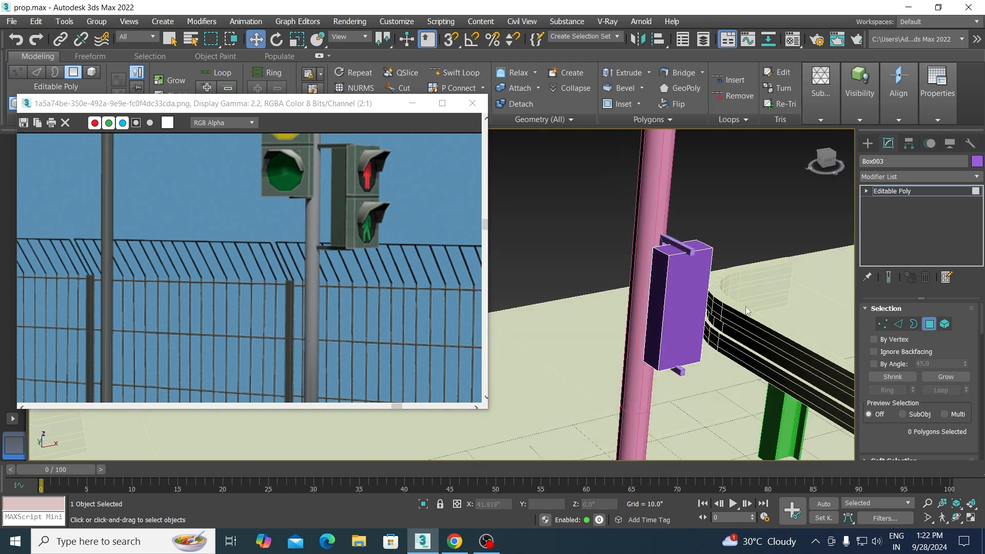
pyautogui.click(700, 293)
pyautogui.keyDown('alt'); pyautogui.moveTo(700, 293); pyautogui.dragTo(625, 288, button='middle'); pyautogui.keyUp('alt')
pyautogui.moveTo(608, 305); pyautogui.dragTo(625, 311)
pyautogui.keyDown('alt'); pyautogui.moveTo(625, 311); pyautogui.dragTo(644, 287, button='middle'); pyautogui.keyUp('alt')
# Extrude the front section's four side polygons by local normal with a height of 0.83", and save the scene
pyautogui.click(648, 280)
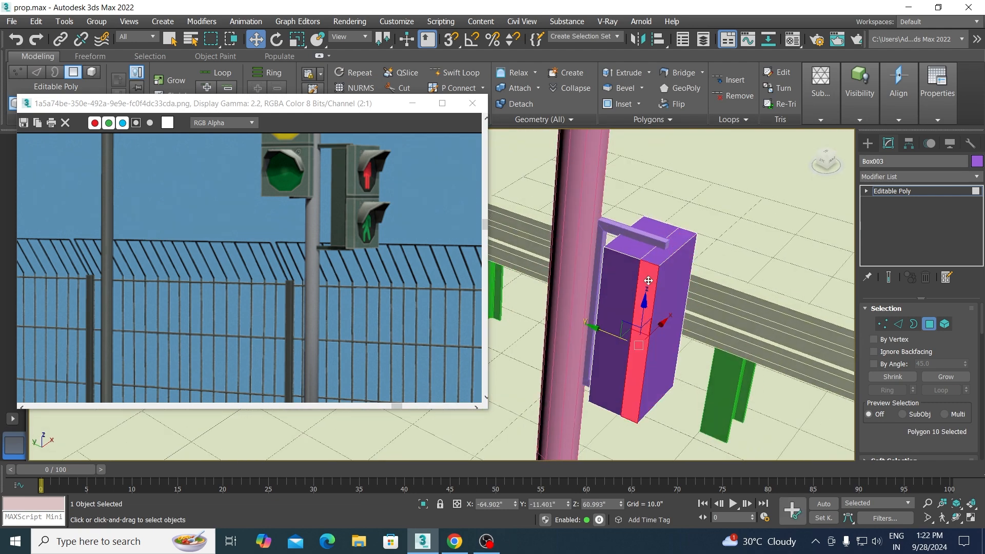
pyautogui.keyDown('ctrl'); pyautogui.click(663, 255); pyautogui.keyUp('ctrl')
pyautogui.keyDown('alt'); pyautogui.moveTo(745, 324); pyautogui.dragTo(678, 310, button='middle'); pyautogui.keyUp('alt')
pyautogui.keyDown('ctrl'); pyautogui.click(703, 321); pyautogui.keyUp('ctrl')
pyautogui.keyDown('alt'); pyautogui.moveTo(707, 360); pyautogui.dragTo(714, 348, button='middle'); pyautogui.keyUp('alt')
pyautogui.keyDown('ctrl'); pyautogui.click(701, 443); pyautogui.keyUp('ctrl')
pyautogui.keyDown('alt'); pyautogui.moveTo(701, 443); pyautogui.dragTo(818, 430, button='middle'); pyautogui.keyUp('alt')
pyautogui.scroll(-4, 900, 414)
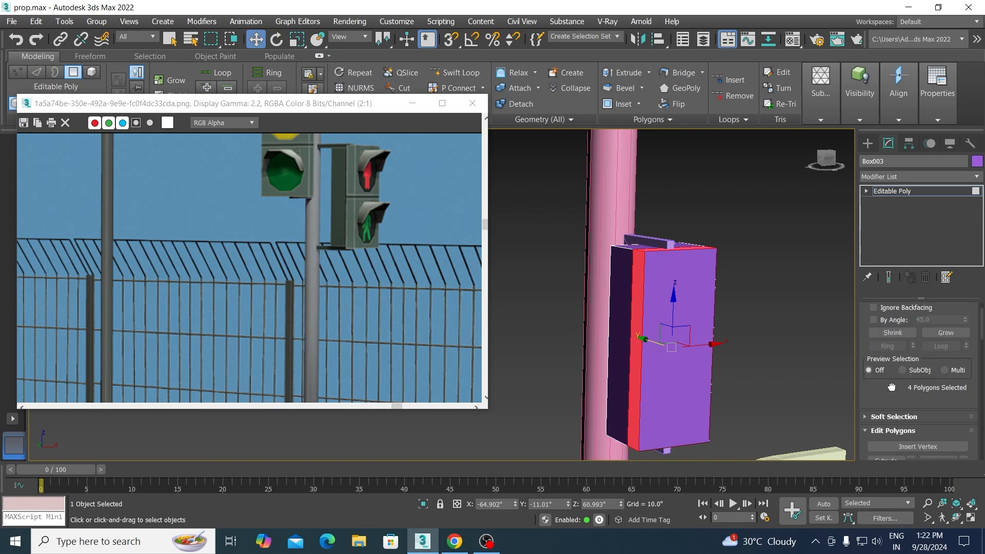
pyautogui.click(912, 419)
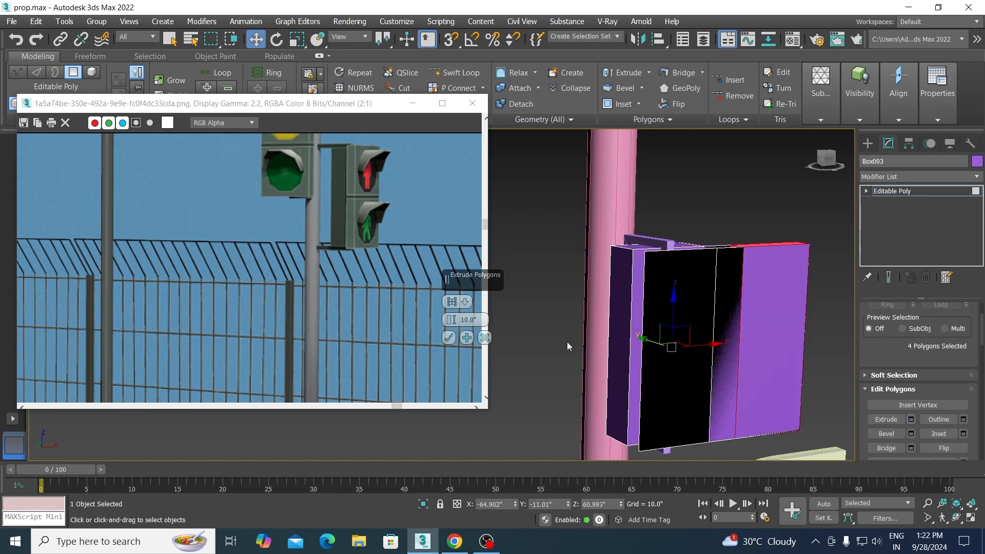
pyautogui.click(458, 301)
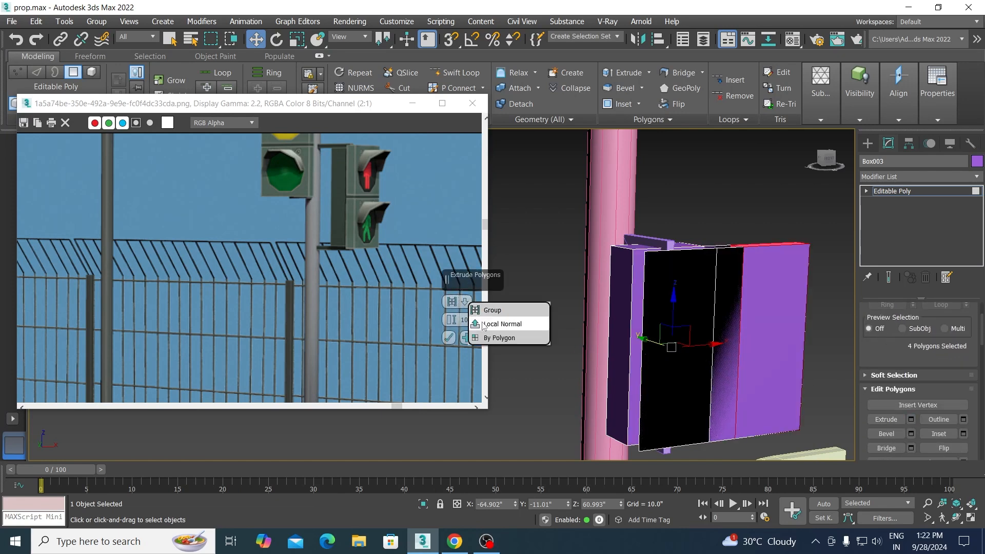
pyautogui.click(482, 323)
pyautogui.moveTo(450, 320); pyautogui.dragTo(475, 366)
pyautogui.keyDown('alt'); pyautogui.moveTo(595, 315); pyautogui.dragTo(642, 334, button='middle'); pyautogui.keyUp('alt')
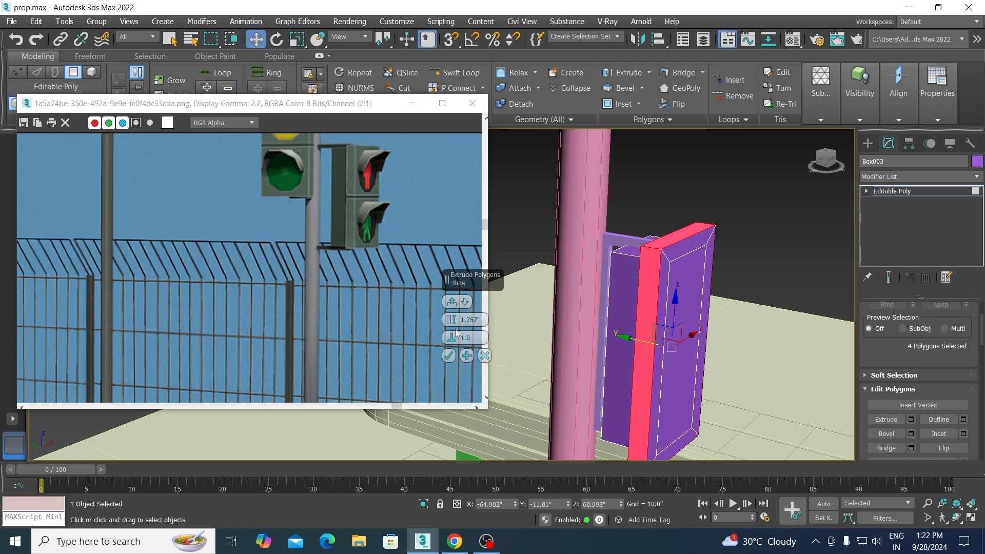
pyautogui.moveTo(454, 318); pyautogui.dragTo(455, 326)
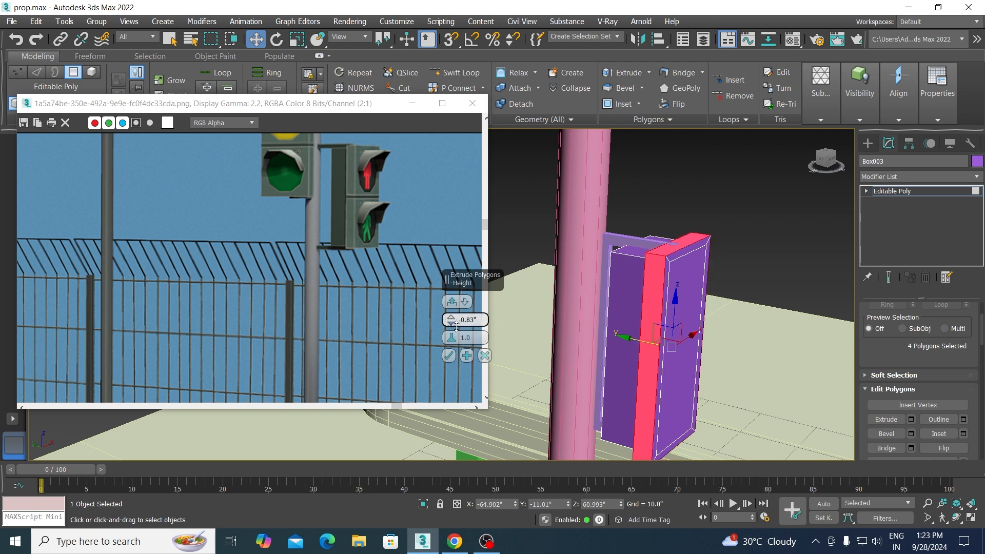
pyautogui.keyDown('alt'); pyautogui.moveTo(819, 347); pyautogui.dragTo(762, 335, button='middle'); pyautogui.keyUp('alt')
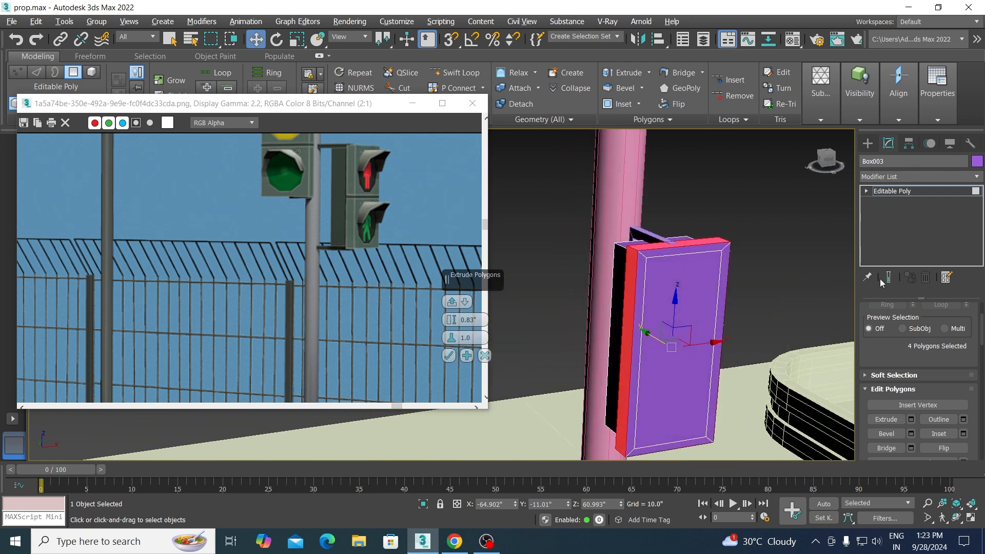
pyautogui.click(484, 355)
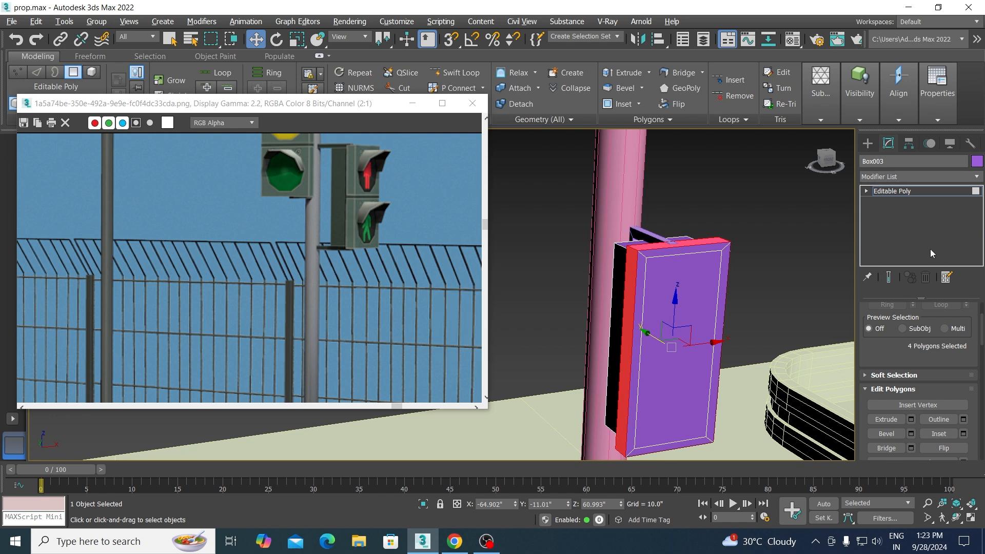
pyautogui.click(934, 191)
pyautogui.hotkey('ctrl', 's')
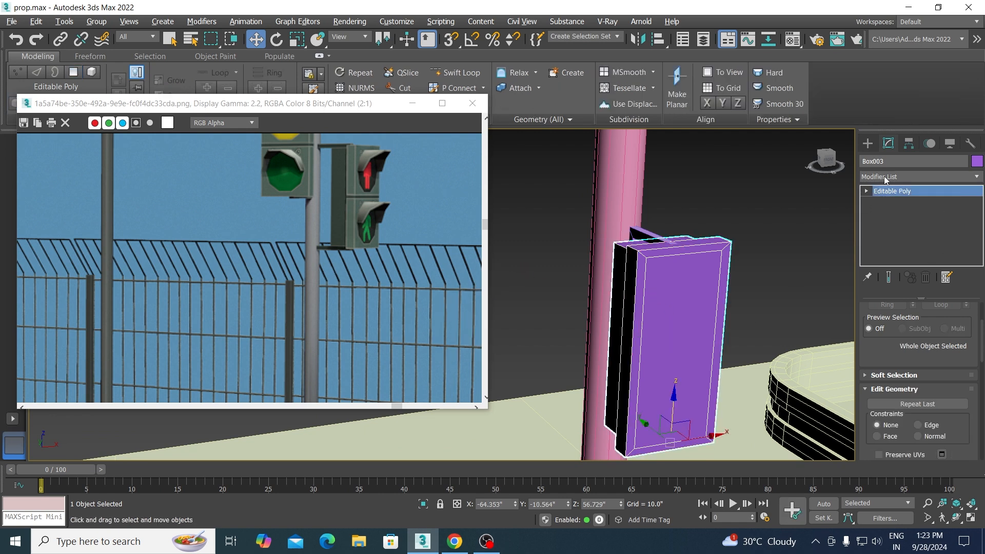
# Draw an upward-curving arc across the upper part of the housing's front face, centred at about X -64.9" and Z 62.6", for the signal's visor
pyautogui.click(868, 144)
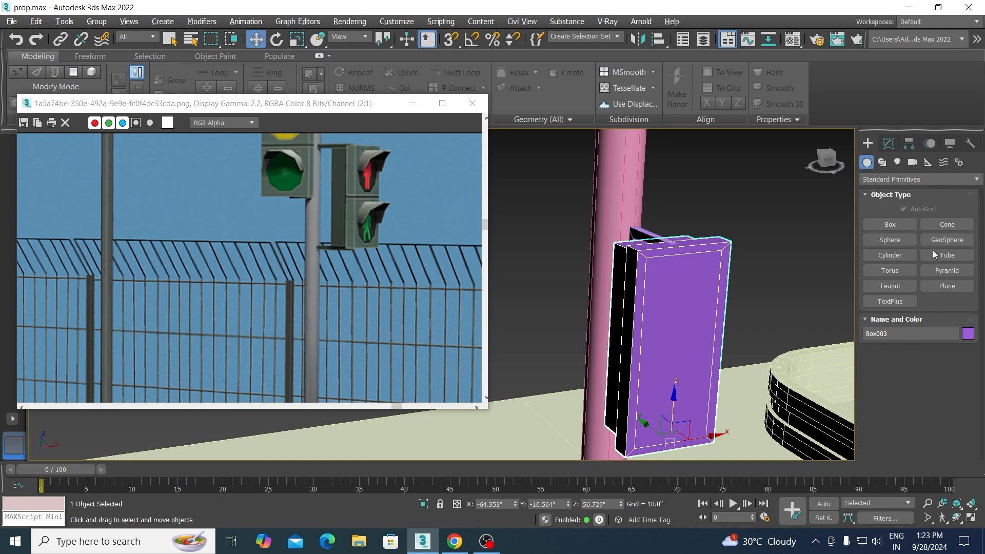
pyautogui.click(881, 163)
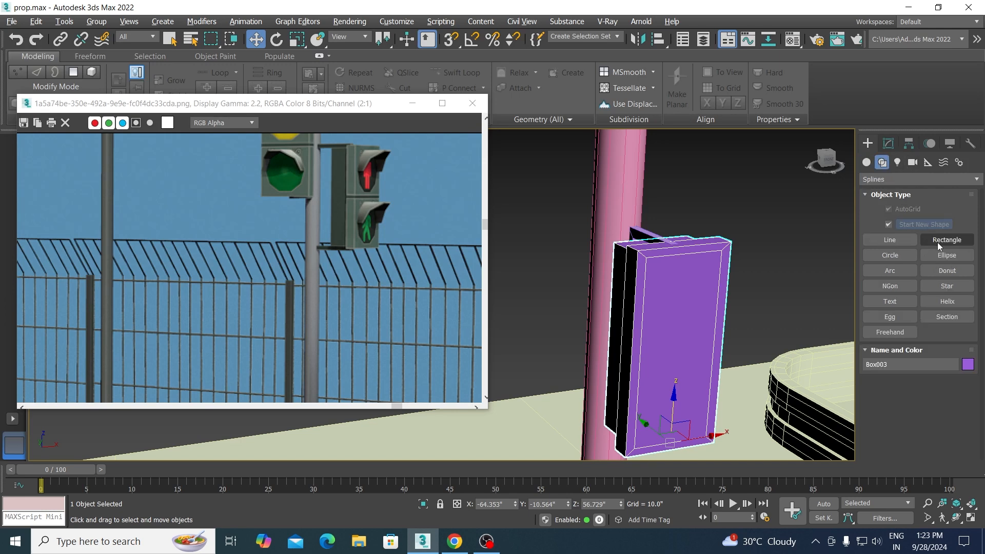
pyautogui.click(890, 270)
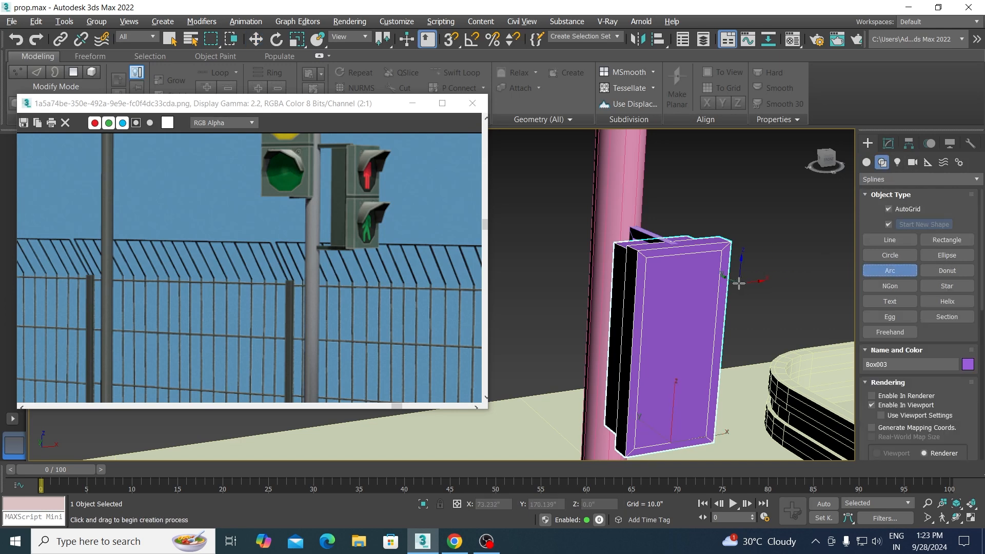
pyautogui.hotkey('alt', 'w')
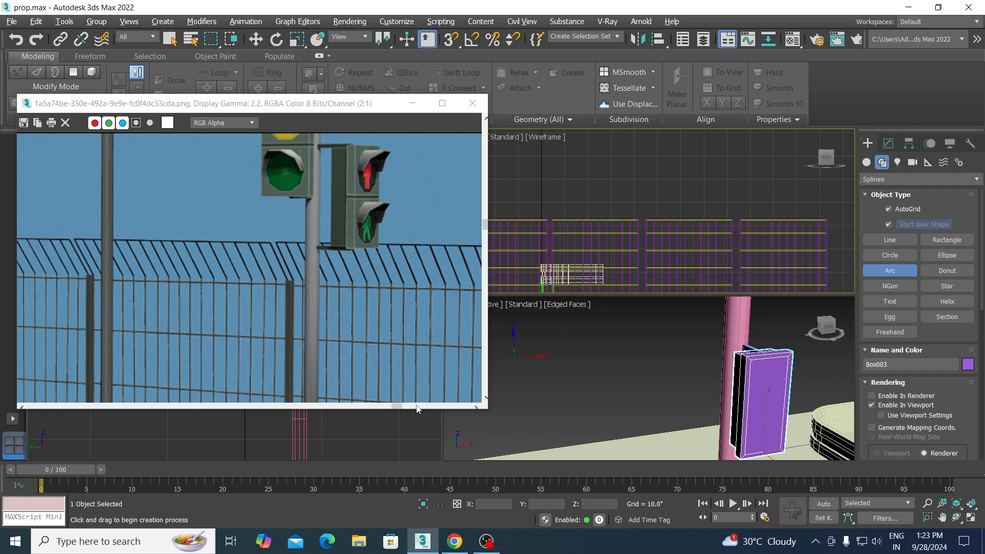
pyautogui.moveTo(401, 433); pyautogui.dragTo(374, 433, button='middle')
pyautogui.hotkey('alt', 'w')
pyautogui.scroll(3, 552, 303)
pyautogui.scroll(-3, 552, 303)
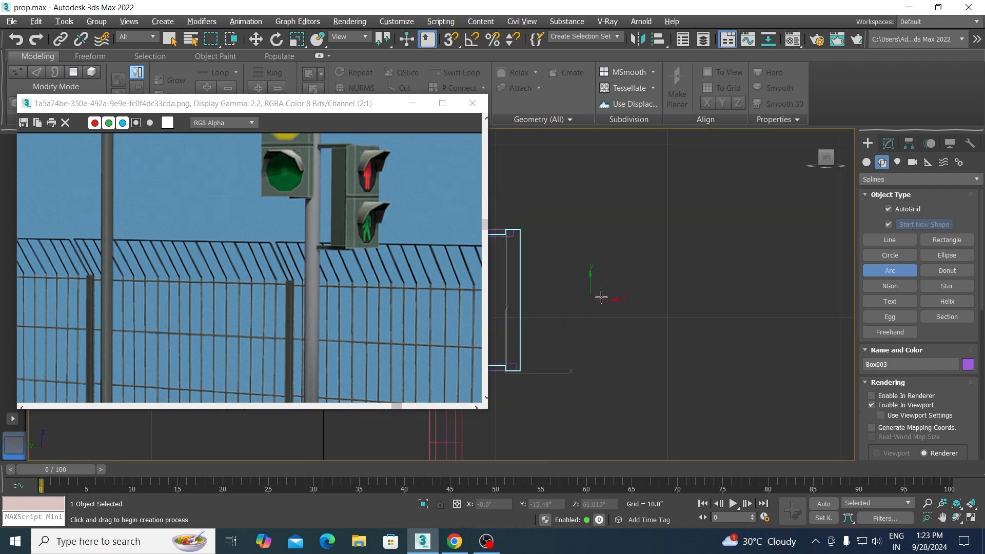
pyautogui.hotkey('alt', 'w')
pyautogui.moveTo(700, 249); pyautogui.dragTo(671, 256, button='middle')
pyautogui.press('z')
pyautogui.hotkey('alt', 'w')
pyautogui.scroll(-5, 664, 243)
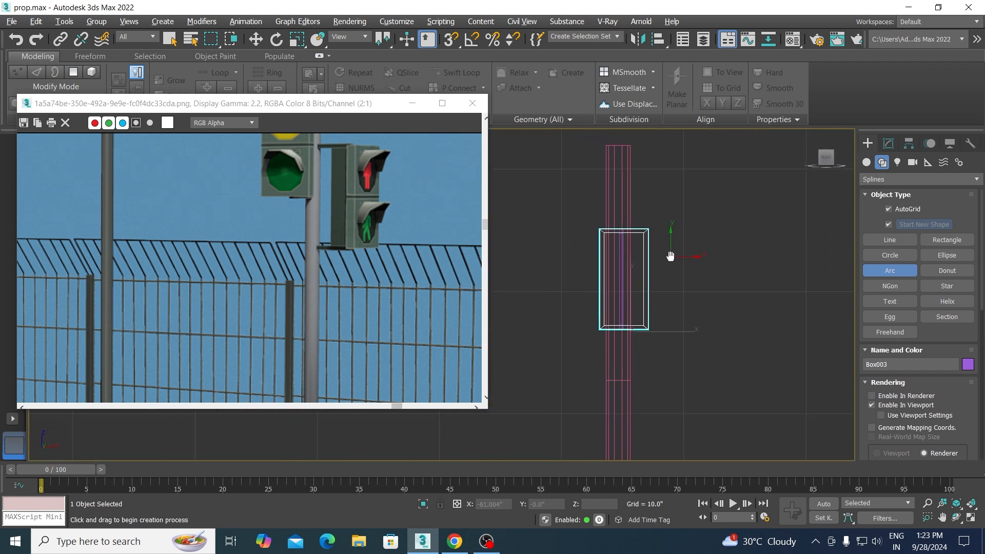
pyautogui.scroll(4, 621, 269)
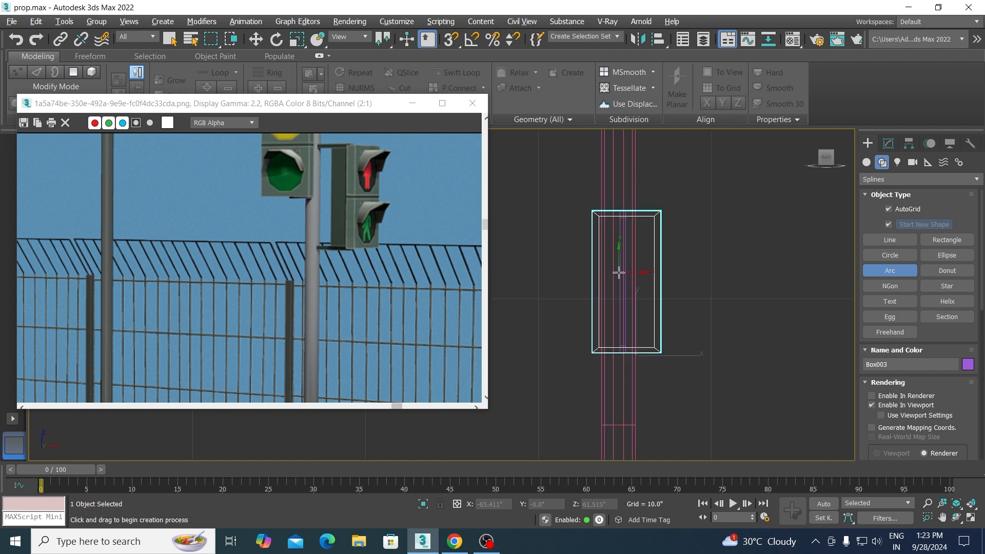
pyautogui.scroll(3, 595, 257)
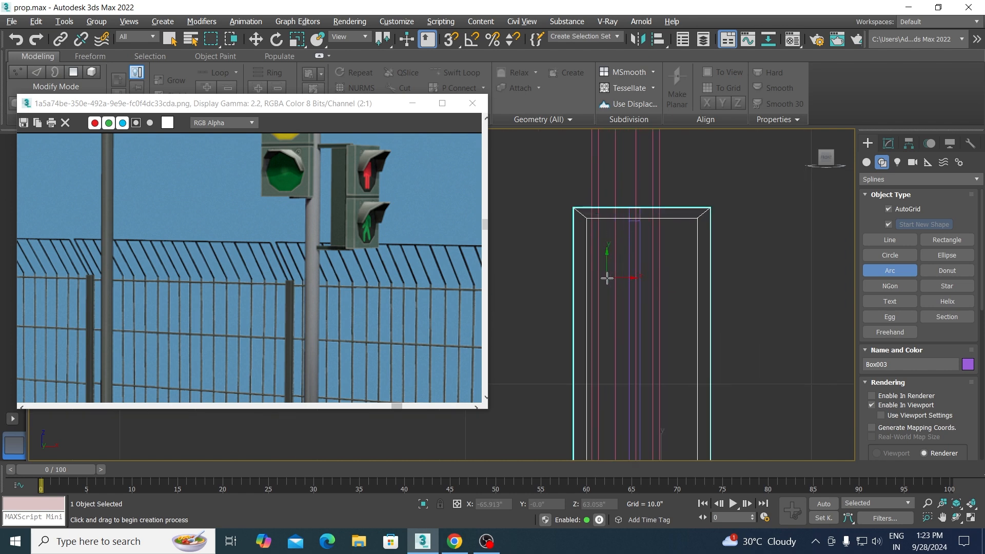
pyautogui.moveTo(595, 282); pyautogui.dragTo(690, 284)
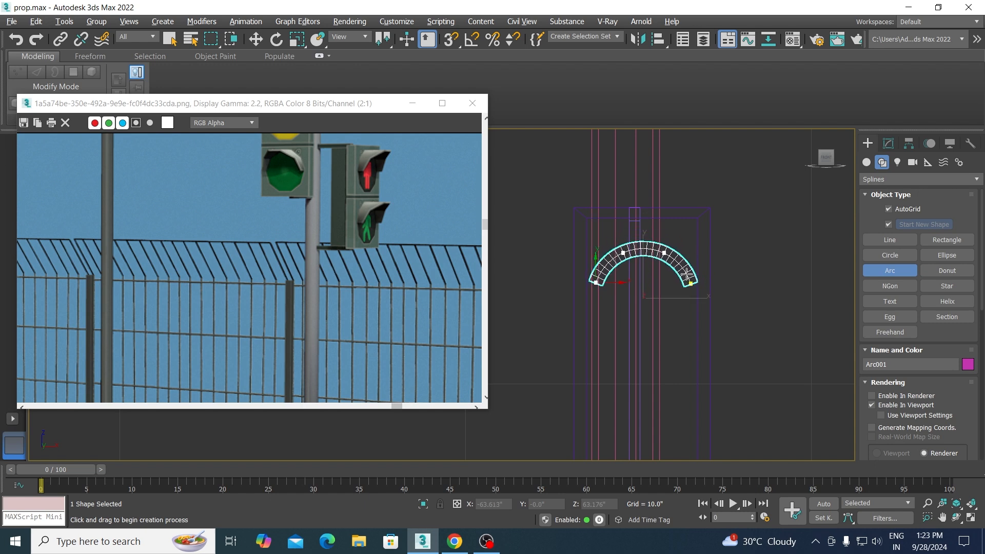
pyautogui.click(679, 262)
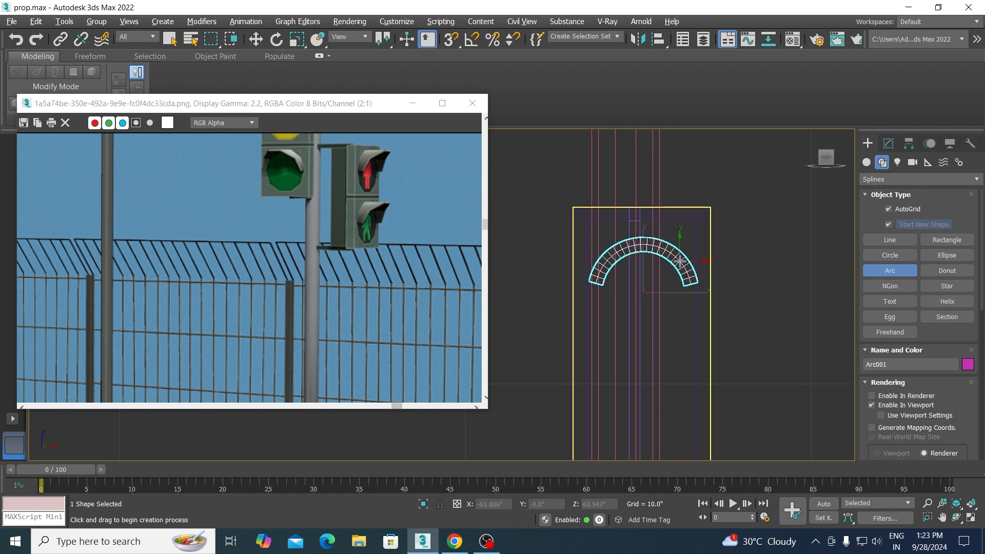
pyautogui.press('w')
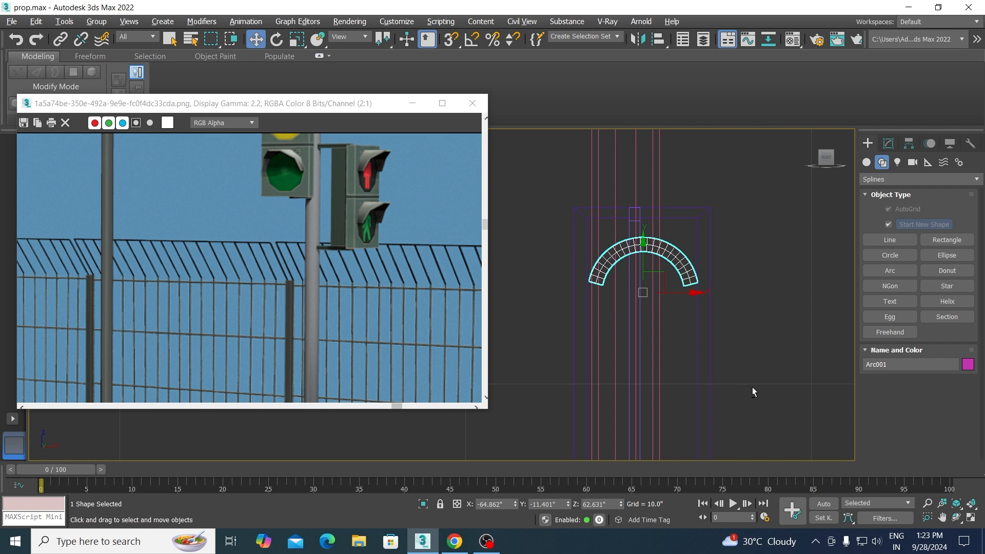
pyautogui.hotkey('alt', 'w')
pyautogui.hotkey('alt', 'w')
pyautogui.scroll(10, 682, 312)
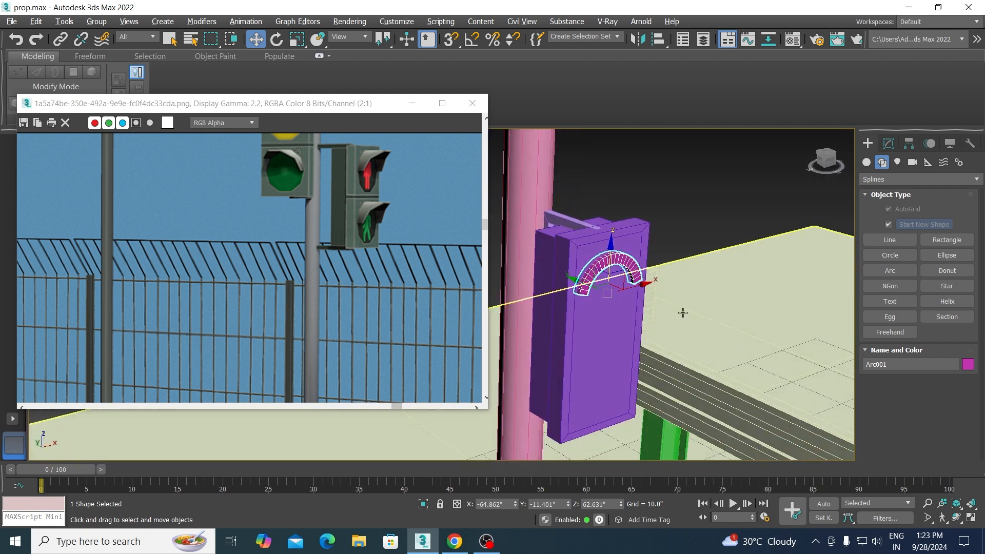
# Set the arc's auto-smooth threshold to about 46.57 and its interpolation steps to 3
pyautogui.scroll(-5, 614, 272)
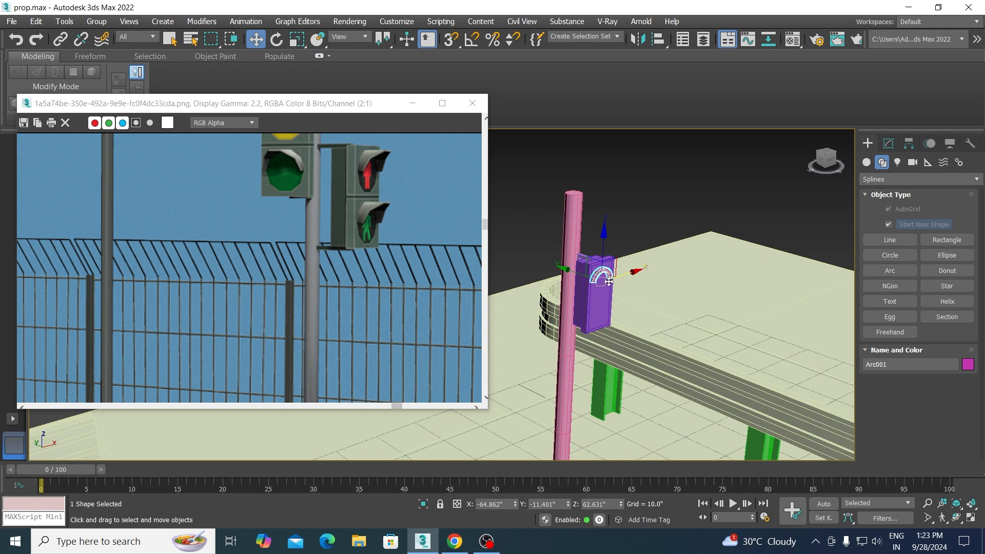
pyautogui.scroll(8, 609, 281)
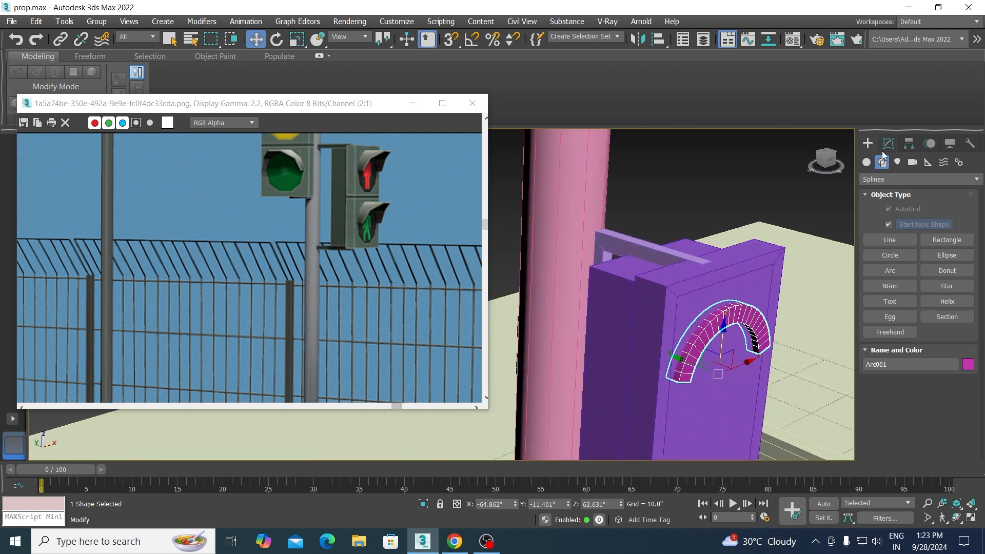
pyautogui.click(889, 145)
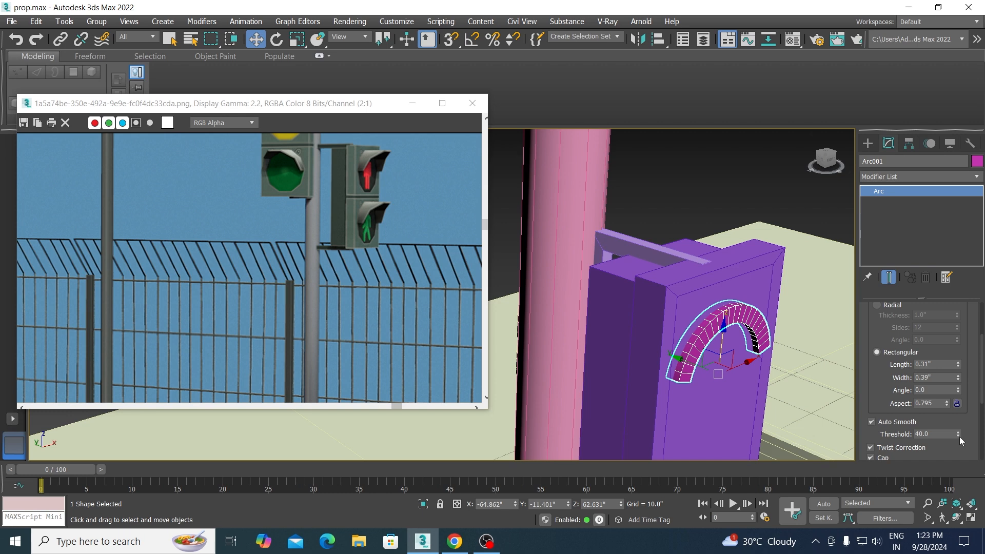
pyautogui.moveTo(958, 436)
pyautogui.mouseDown()
pyautogui.moveTo(961, 446)
pyautogui.moveTo(960, 424)
pyautogui.mouseUp()
pyautogui.moveTo(880, 394); pyautogui.dragTo(883, 262)
pyautogui.click(898, 396)
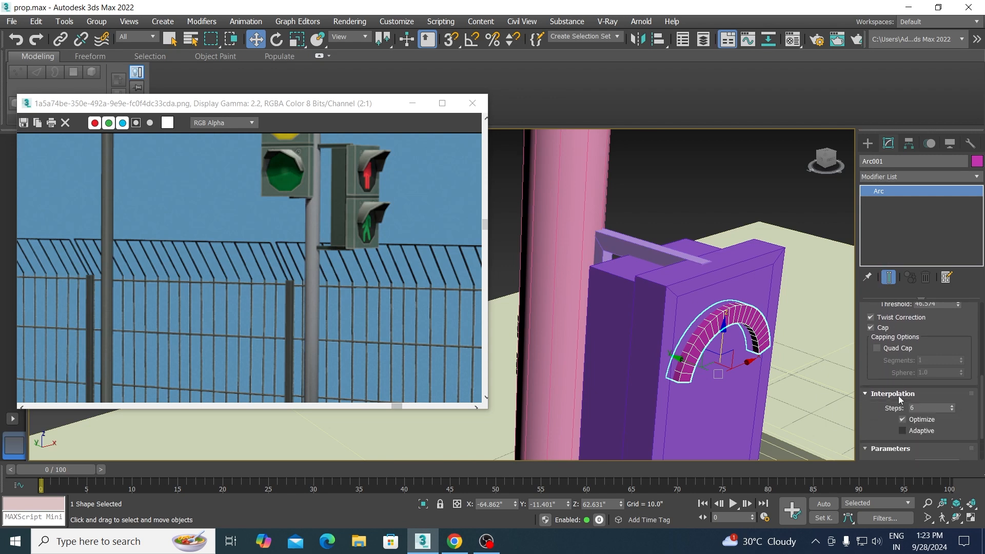
pyautogui.click(951, 409)
pyautogui.click(952, 409)
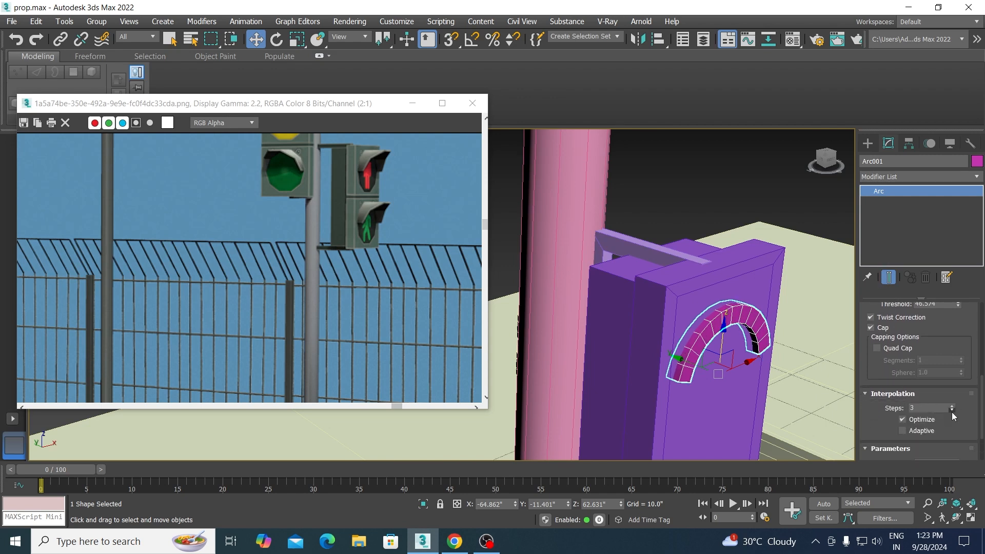
pyautogui.click(951, 410)
pyautogui.click(951, 410)
pyautogui.click(951, 409)
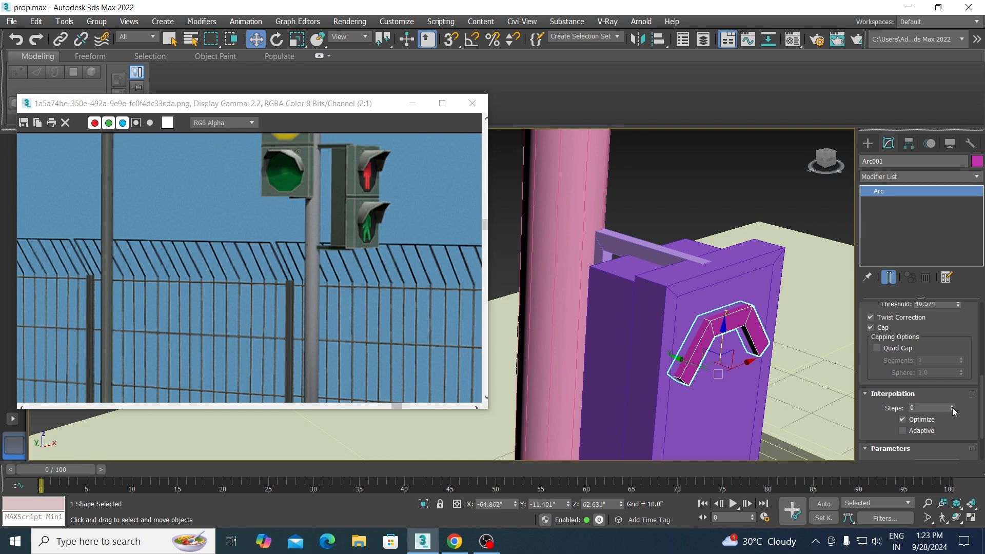
pyautogui.click(950, 405)
pyautogui.click(950, 405)
pyautogui.click(950, 406)
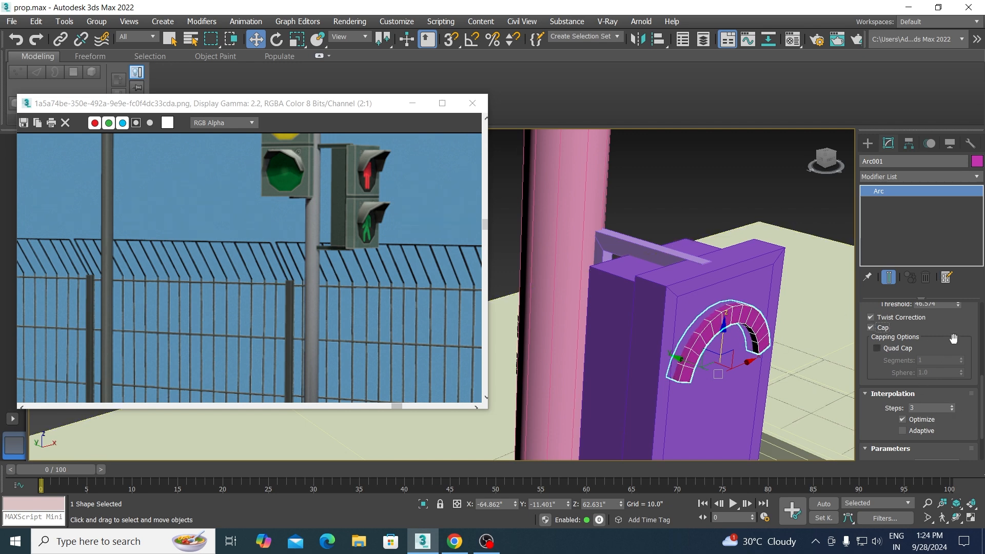
# Set the arc's rectangular cross-section to 0.37" length and 0.1" width, and convert it to an Editable Poly
pyautogui.scroll(5, 933, 352)
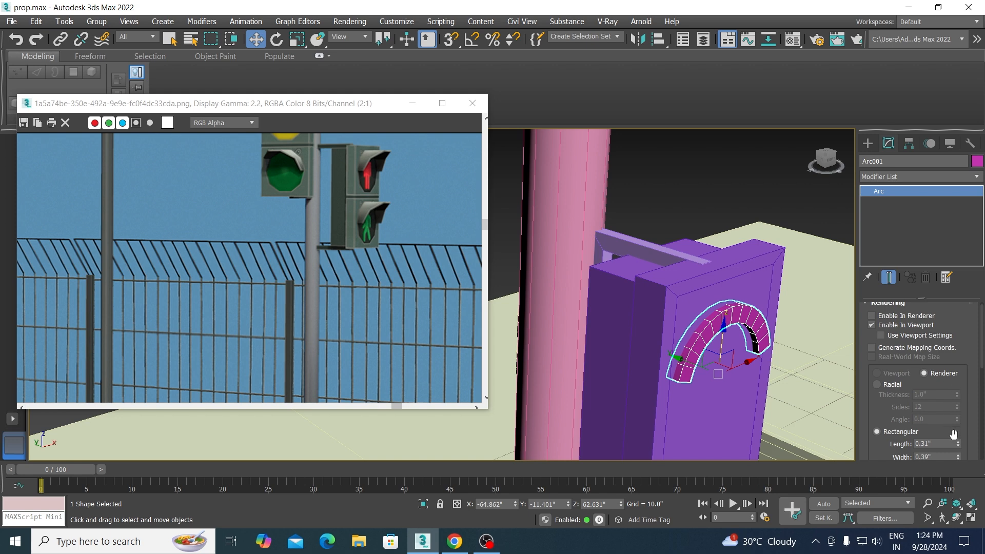
pyautogui.moveTo(958, 451); pyautogui.dragTo(963, 473)
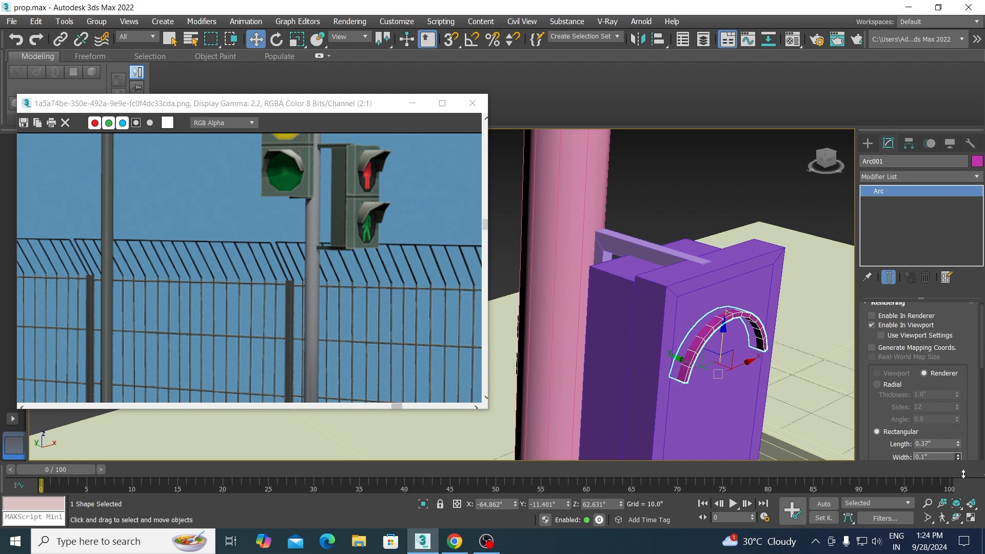
pyautogui.rightClick(749, 310)
pyautogui.moveTo(821, 448)
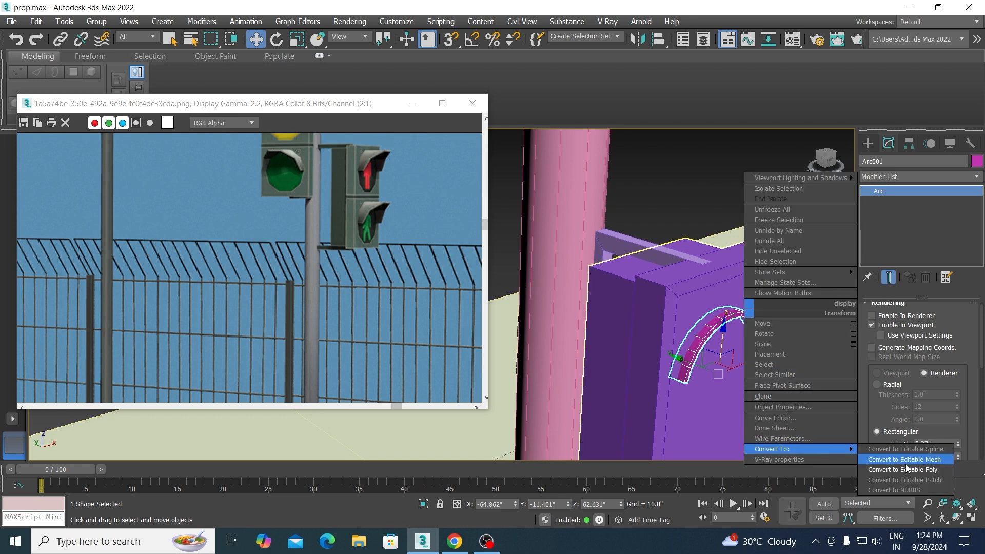
pyautogui.click(898, 468)
# Move the visor outward from the housing along Y to about -11.57", and shift the reference image window aside
pyautogui.keyDown('alt'); pyautogui.moveTo(770, 375); pyautogui.dragTo(780, 385, button='middle'); pyautogui.keyUp('alt')
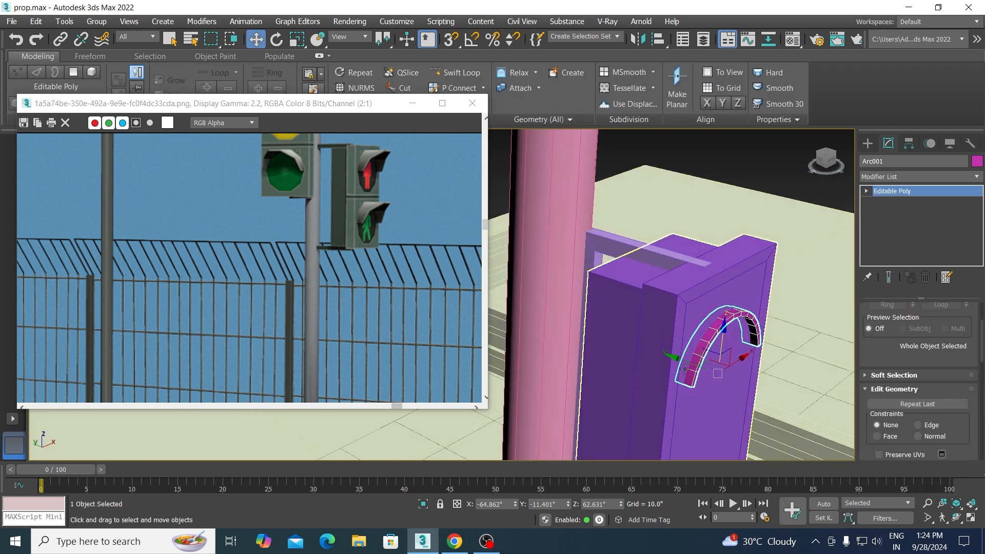
pyautogui.moveTo(684, 360); pyautogui.dragTo(693, 362)
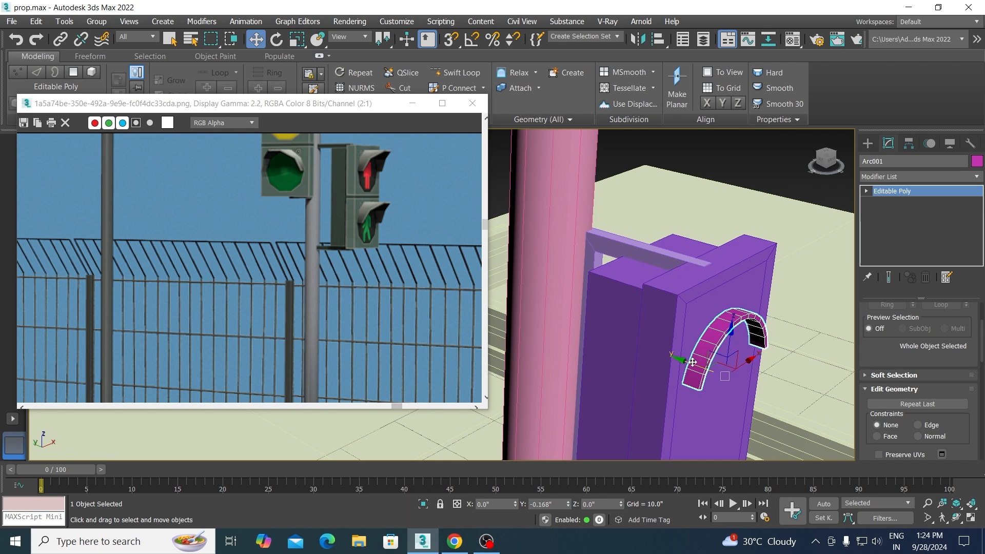
pyautogui.hotkey('alt', 'w')
pyautogui.moveTo(340, 111); pyautogui.dragTo(222, 117)
# Move the visor's sixteen upper front-edge vertices outward along Y to about -11.98", leaving out those nearest its two lower ends
pyautogui.rightClick(415, 212)
pyautogui.hotkey('alt', 'w')
pyautogui.press('z')
pyautogui.moveTo(442, 213); pyautogui.dragTo(606, 229, button='middle')
pyautogui.press('1')
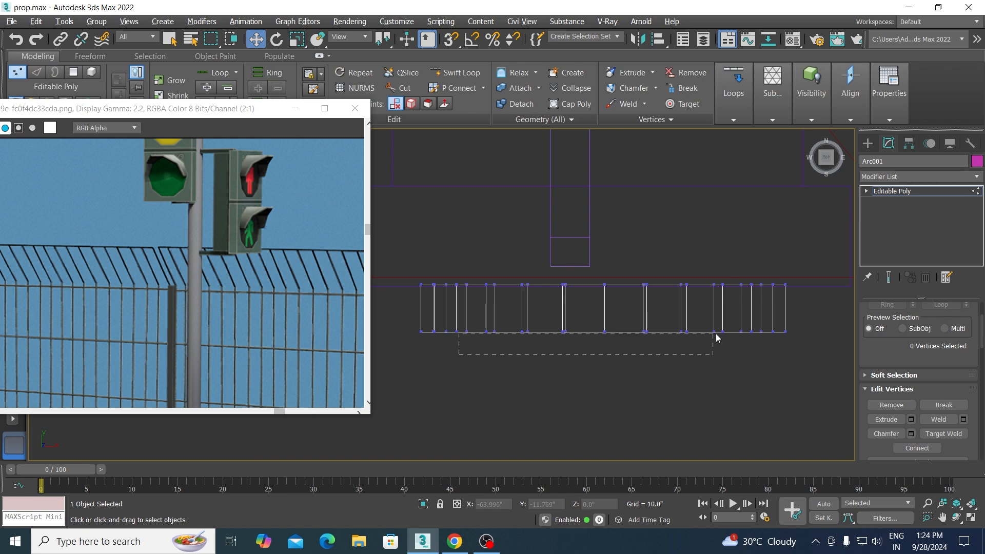
pyautogui.moveTo(754, 318); pyautogui.dragTo(754, 316)
pyautogui.hotkey('alt', 'w')
pyautogui.hotkey('alt', 'w')
pyautogui.moveTo(821, 359); pyautogui.dragTo(550, 298, button='middle')
pyautogui.scroll(3, 503, 281)
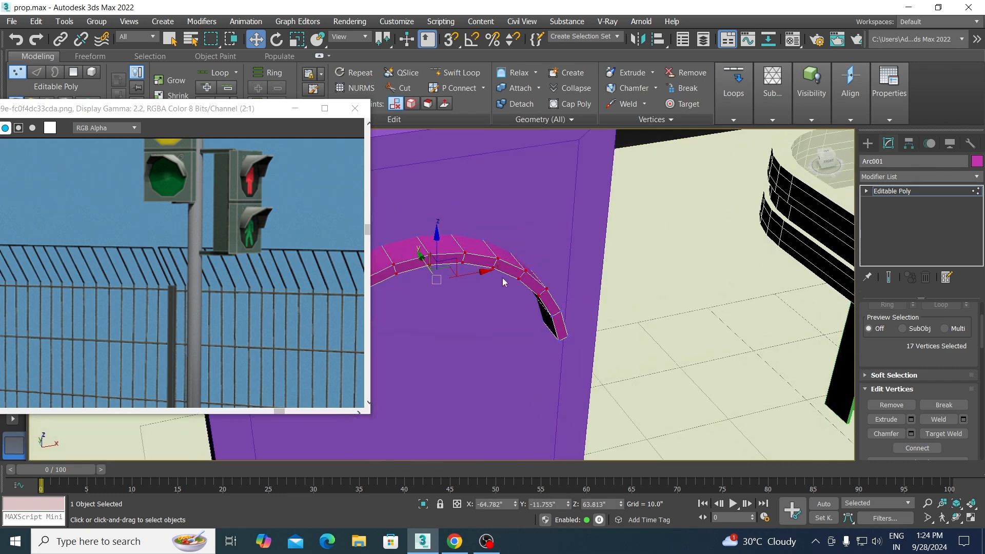
pyautogui.keyDown('alt'); pyautogui.moveTo(533, 306); pyautogui.dragTo(532, 307); pyautogui.keyUp('alt')
pyautogui.keyDown('alt'); pyautogui.moveTo(533, 301); pyautogui.dragTo(619, 286, button='middle'); pyautogui.keyUp('alt')
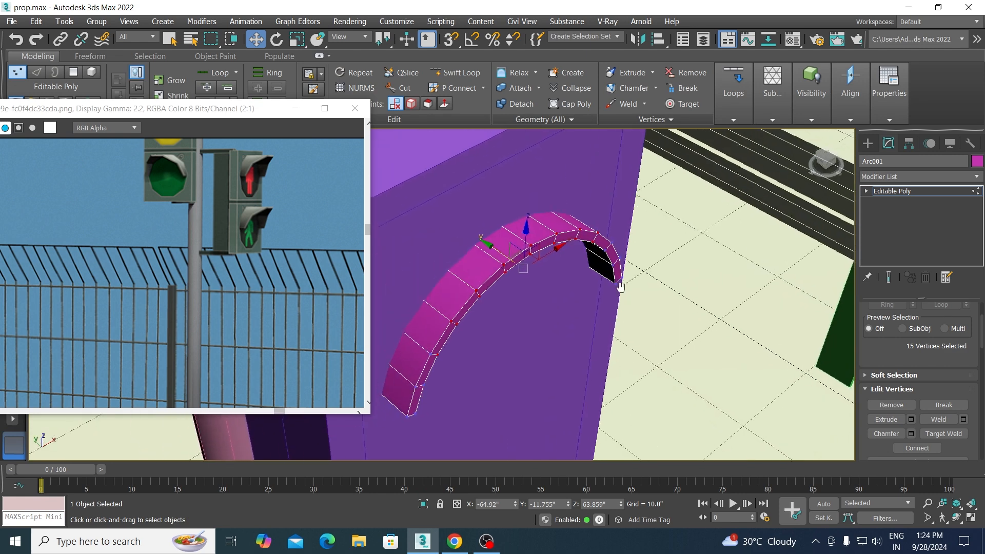
pyautogui.keyDown('ctrl'); pyautogui.click(432, 355); pyautogui.keyUp('ctrl')
pyautogui.moveTo(491, 265); pyautogui.dragTo(516, 264)
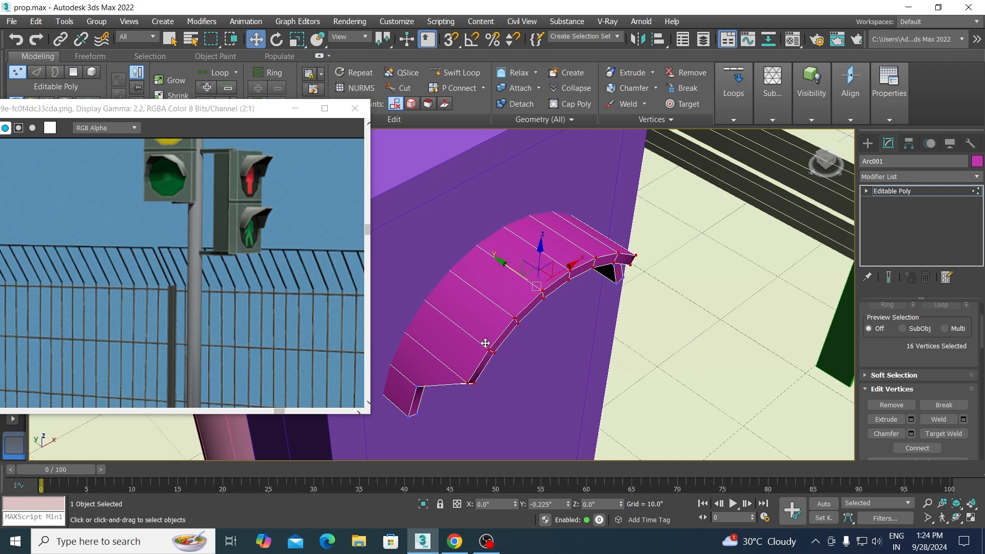
# Pull the four front-edge vertices flanking the visor's middle section, two on each side, farther outward along Y
pyautogui.moveTo(476, 333); pyautogui.dragTo(472, 333)
pyautogui.keyDown('alt'); pyautogui.moveTo(471, 333); pyautogui.dragTo(689, 345, button='middle'); pyautogui.keyUp('alt')
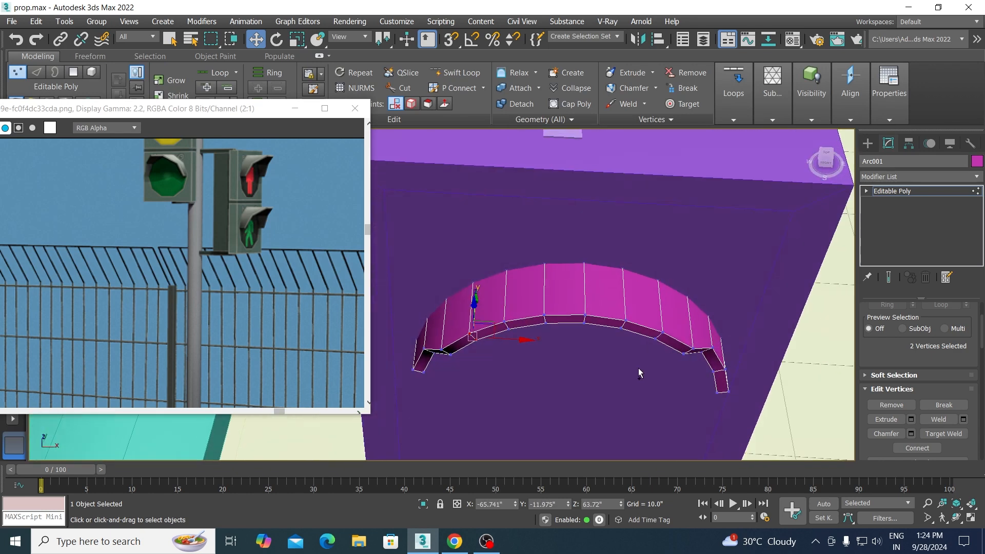
pyautogui.keyDown('ctrl'); pyautogui.moveTo(667, 325); pyautogui.dragTo(667, 327); pyautogui.keyUp('ctrl')
pyautogui.keyDown('alt'); pyautogui.moveTo(637, 341); pyautogui.dragTo(664, 345, button='middle'); pyautogui.keyUp('alt')
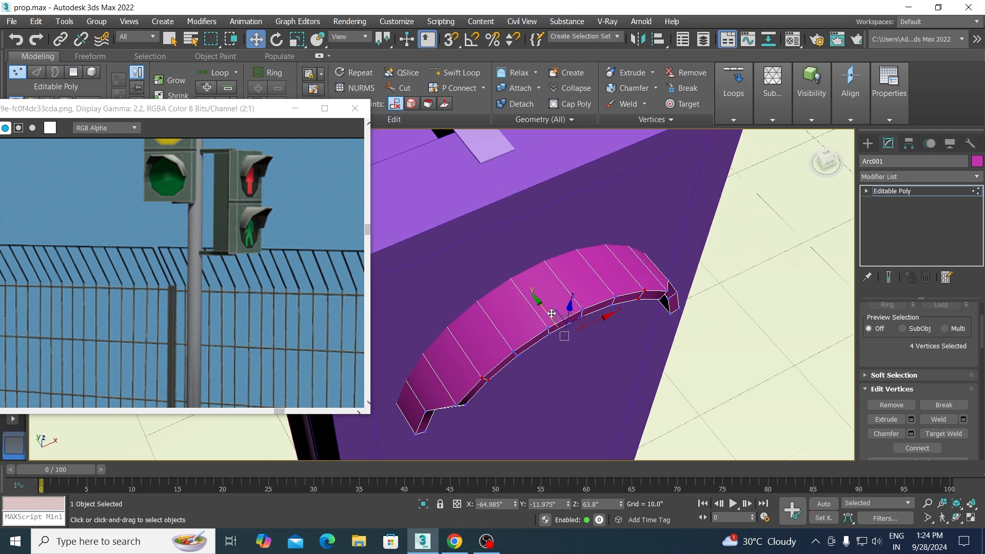
pyautogui.moveTo(548, 311); pyautogui.dragTo(537, 346)
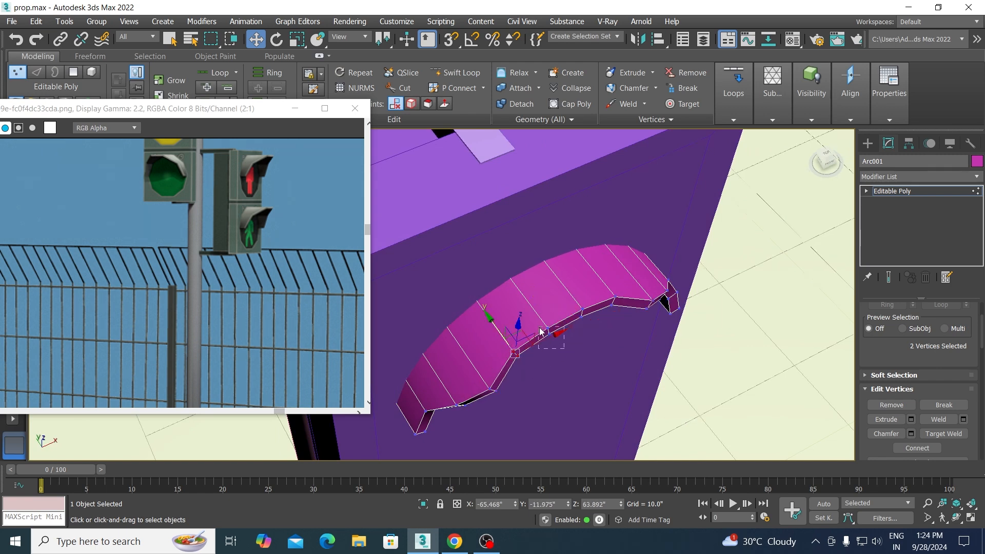
# Move the eight middle front-edge vertices of the visor outward along Y to about -12.2"
pyautogui.hotkey('ctrl', 'z')
pyautogui.keyDown('ctrl'); pyautogui.moveTo(579, 312); pyautogui.dragTo(608, 295); pyautogui.keyUp('ctrl')
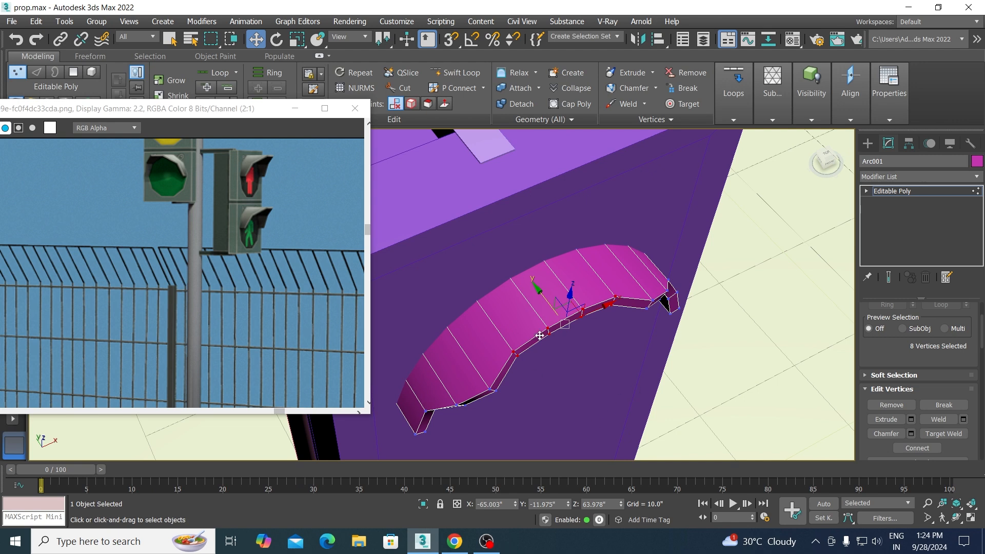
pyautogui.moveTo(545, 301); pyautogui.dragTo(576, 330)
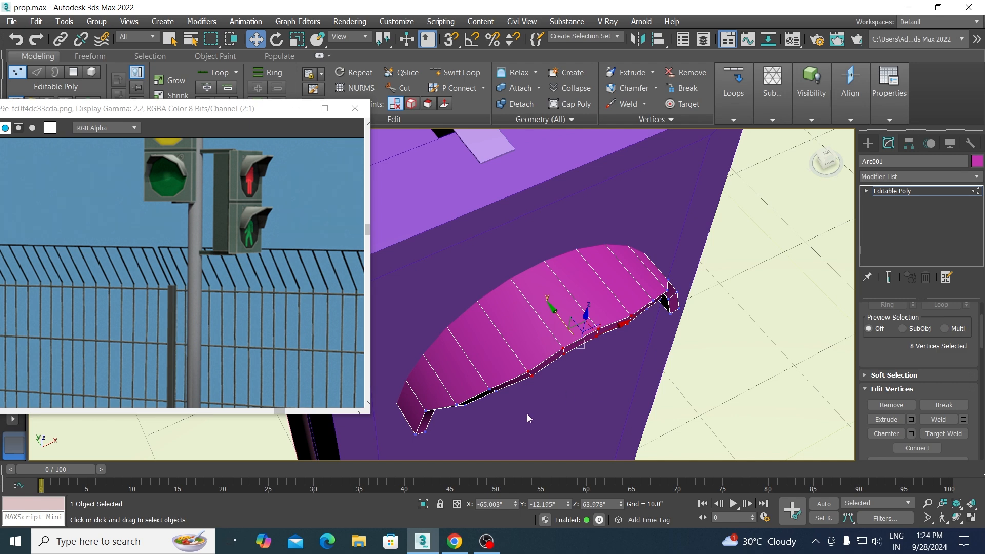
# Move the four front-edge vertices just above the visor's two lower ends outward along Y to about -11.88"
pyautogui.press('F3')
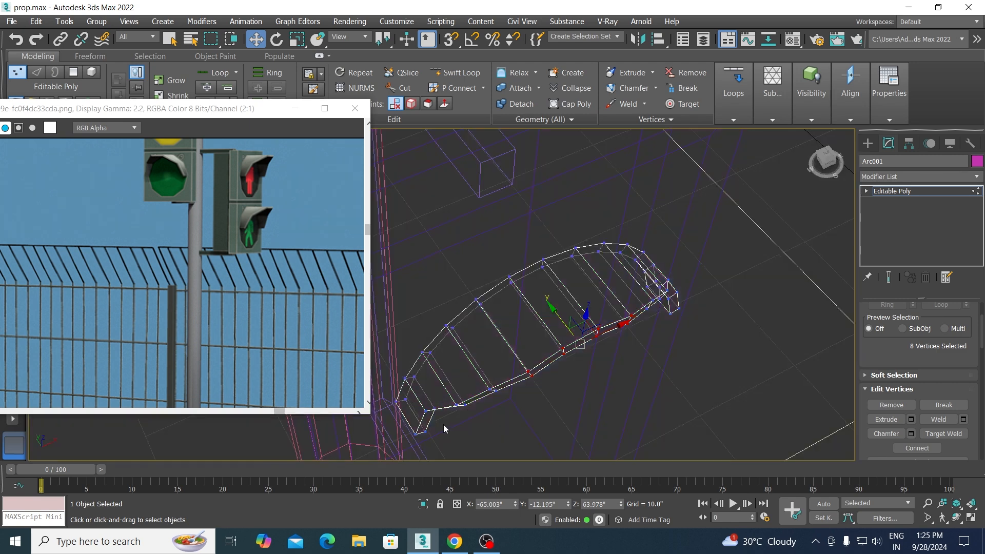
pyautogui.moveTo(425, 408); pyautogui.dragTo(422, 402)
pyautogui.keyDown('alt'); pyautogui.moveTo(712, 399); pyautogui.dragTo(676, 380, button='middle'); pyautogui.keyUp('alt')
pyautogui.keyDown('ctrl'); pyautogui.moveTo(647, 377); pyautogui.dragTo(676, 350); pyautogui.keyUp('ctrl')
pyautogui.keyDown('alt'); pyautogui.moveTo(600, 356); pyautogui.dragTo(633, 338, button='middle'); pyautogui.keyUp('alt')
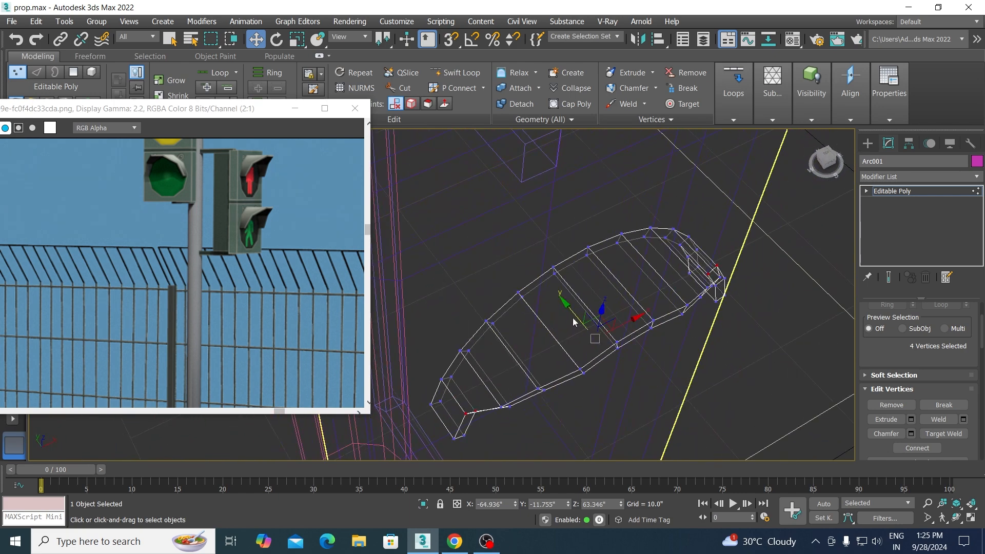
pyautogui.moveTo(573, 321); pyautogui.dragTo(593, 322)
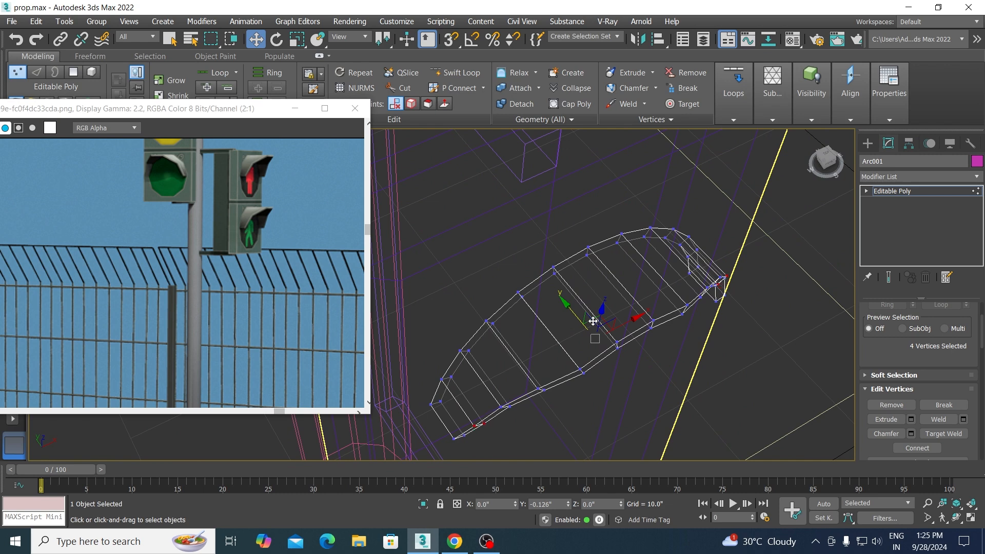
# Finish vertex editing and scale the whole visor uniformly to about 104%
pyautogui.press('F3')
pyautogui.scroll(-4, 593, 322)
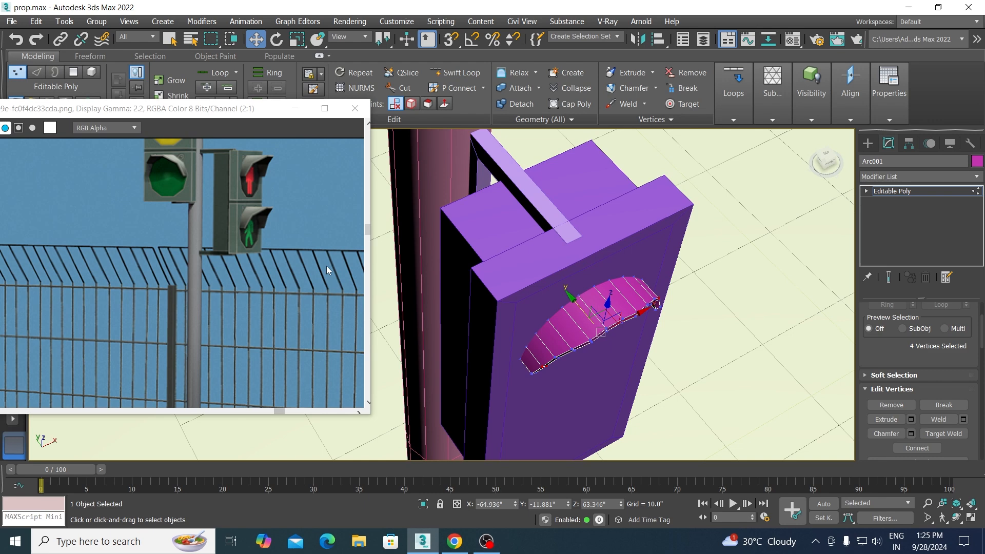
pyautogui.scroll(-5, 688, 307)
pyautogui.press('f')
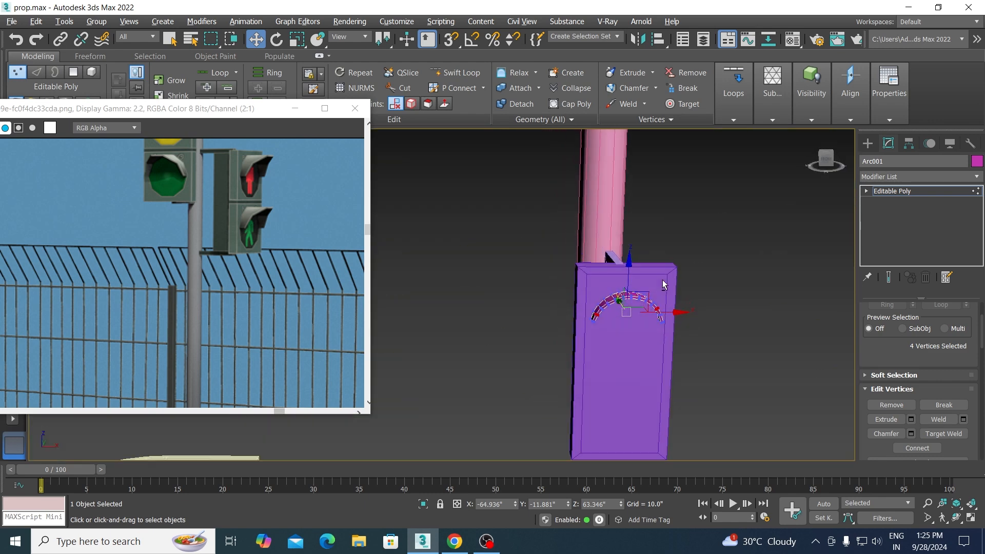
pyautogui.click(939, 191)
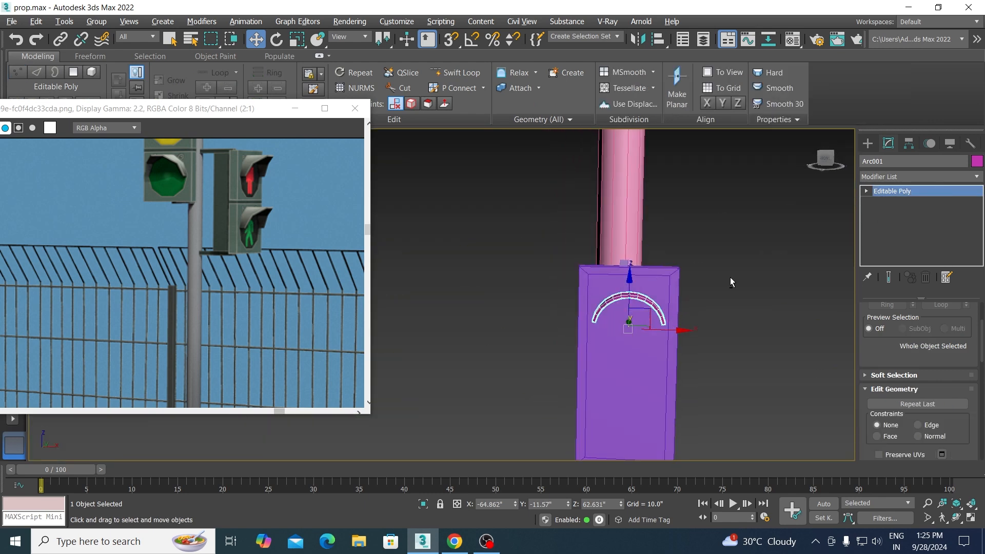
pyautogui.press('p')
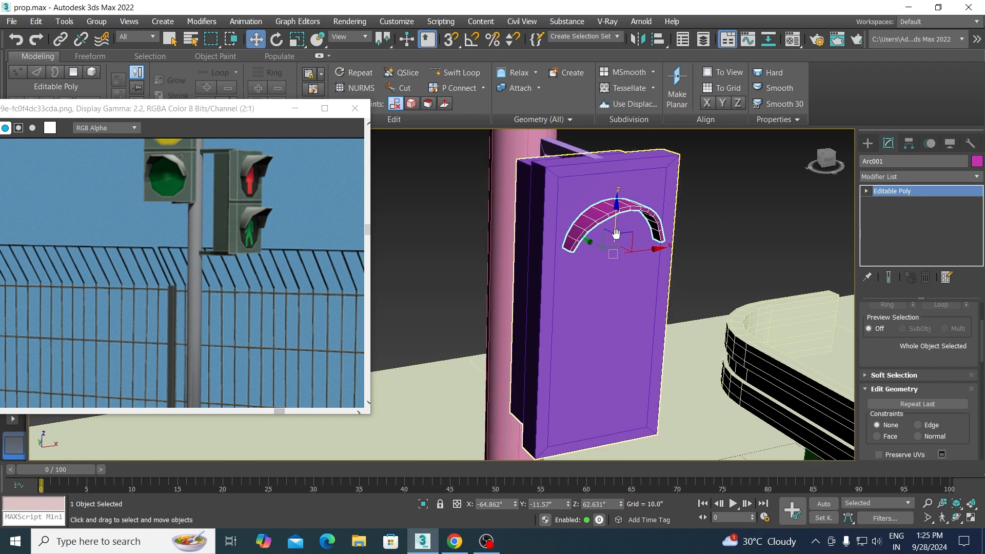
pyautogui.press('r')
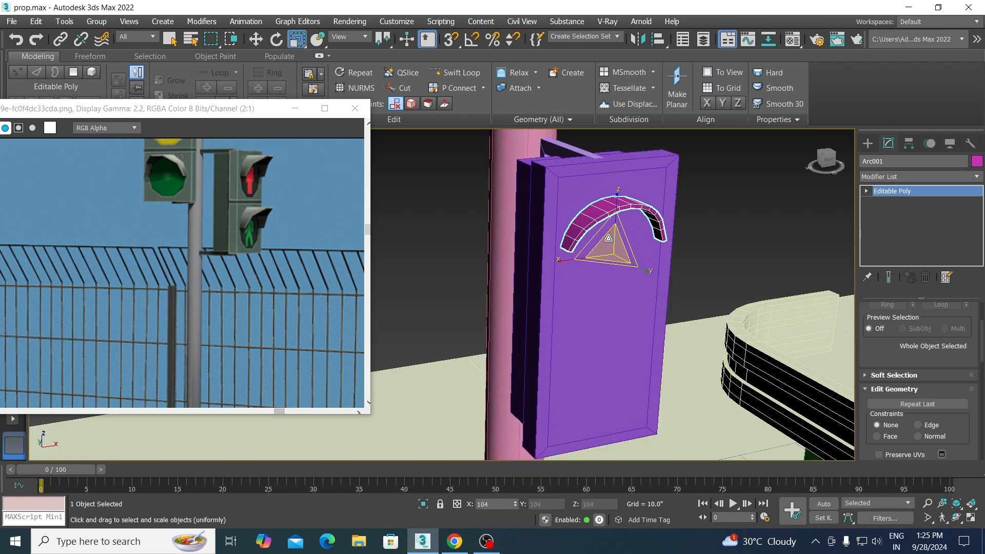
# Copy the visor straight down to the lower part of the housing's front face, at about Z 58.5"
pyautogui.press('w')
pyautogui.moveTo(617, 226); pyautogui.dragTo(610, 384)
pyautogui.click(496, 329)
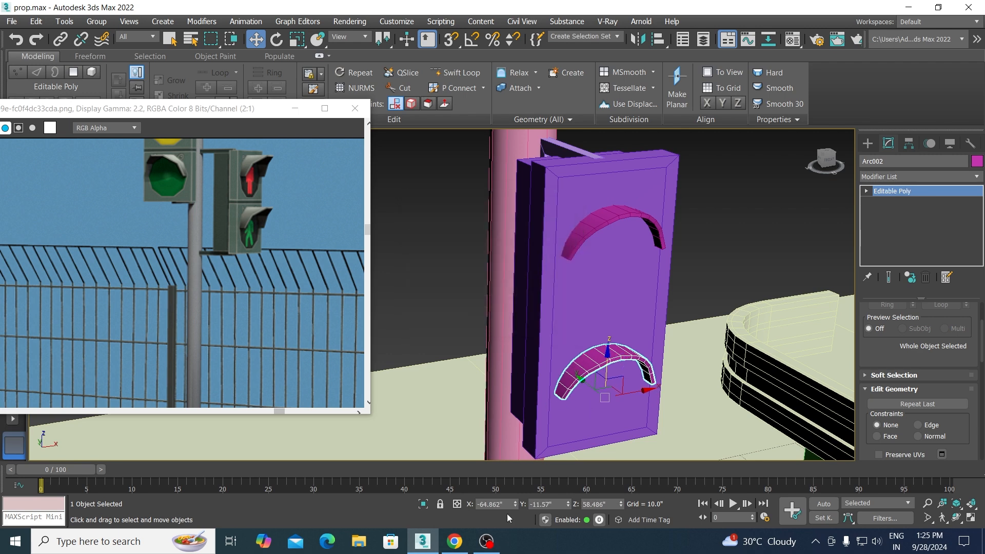
pyautogui.click(485, 544)
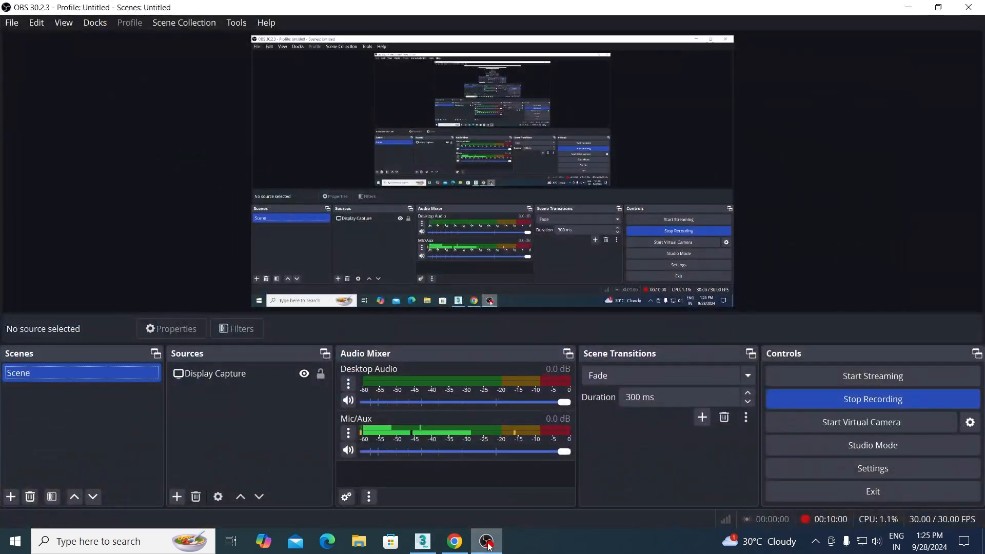
pyautogui.click(488, 545)
pyautogui.click(867, 142)
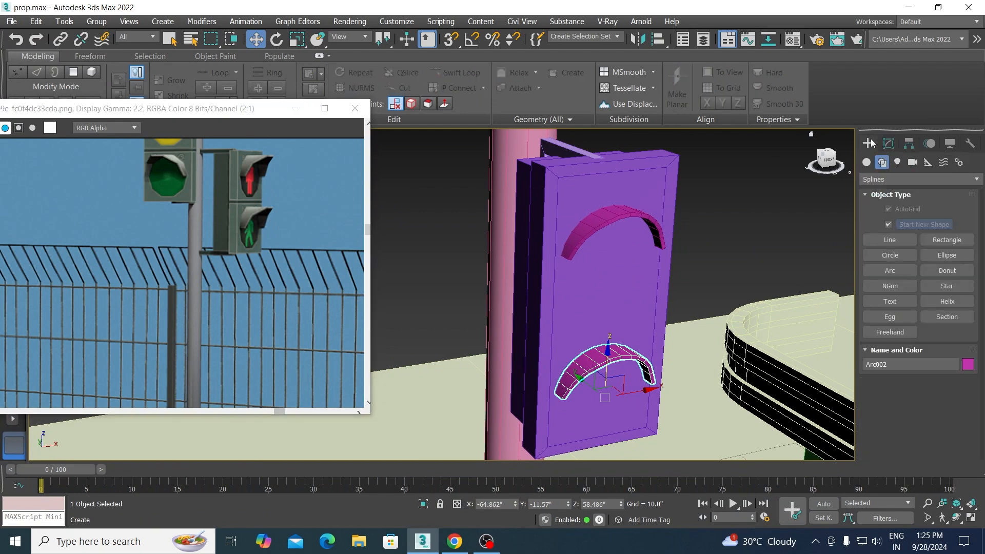
pyautogui.scroll(-8, 661, 316)
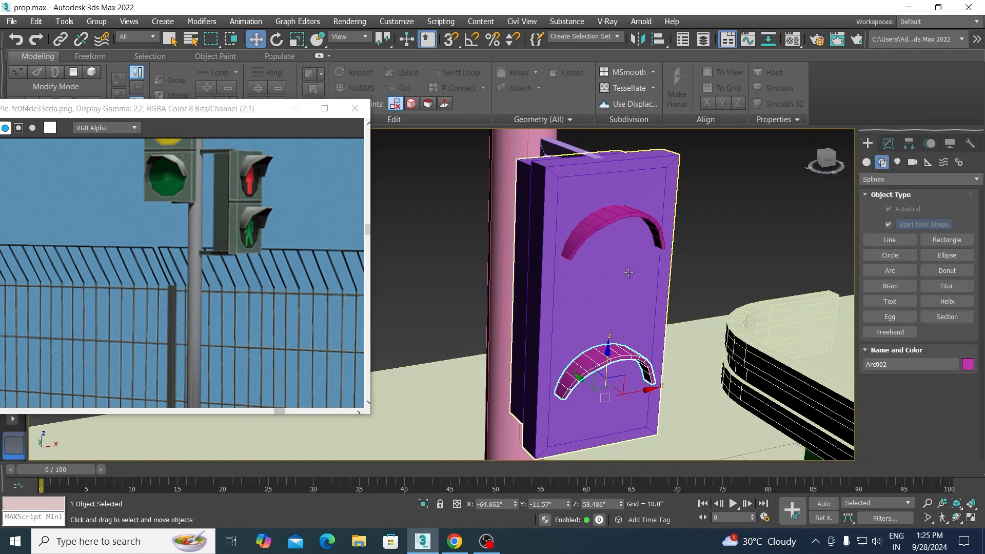
pyautogui.scroll(-5, 662, 317)
pyautogui.moveTo(663, 317)
pyautogui.keyDown('alt'); pyautogui.mouseDown(button='middle')
pyautogui.moveTo(677, 310)
pyautogui.moveTo(666, 308)
pyautogui.mouseUp(button='middle'); pyautogui.keyUp('alt')
pyautogui.scroll(4, 676, 309)
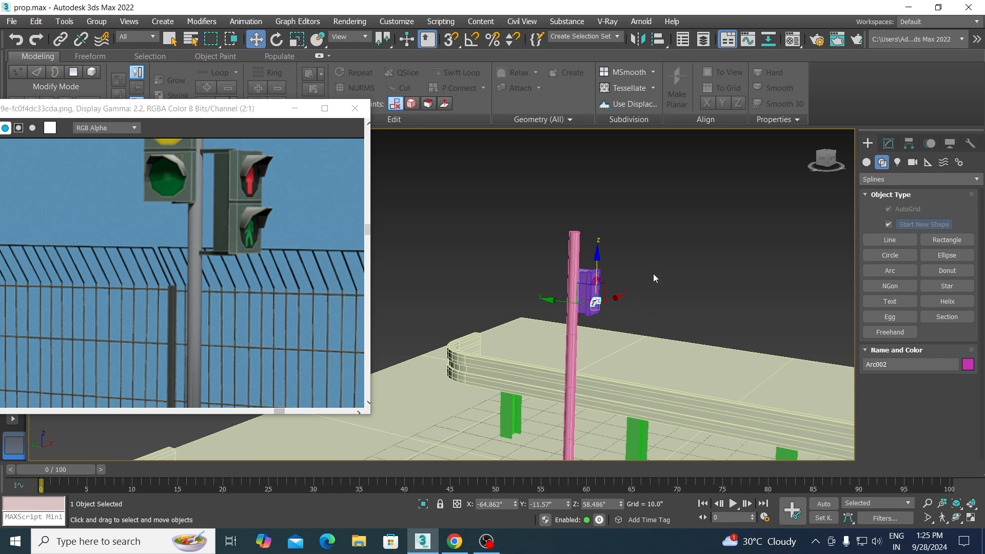